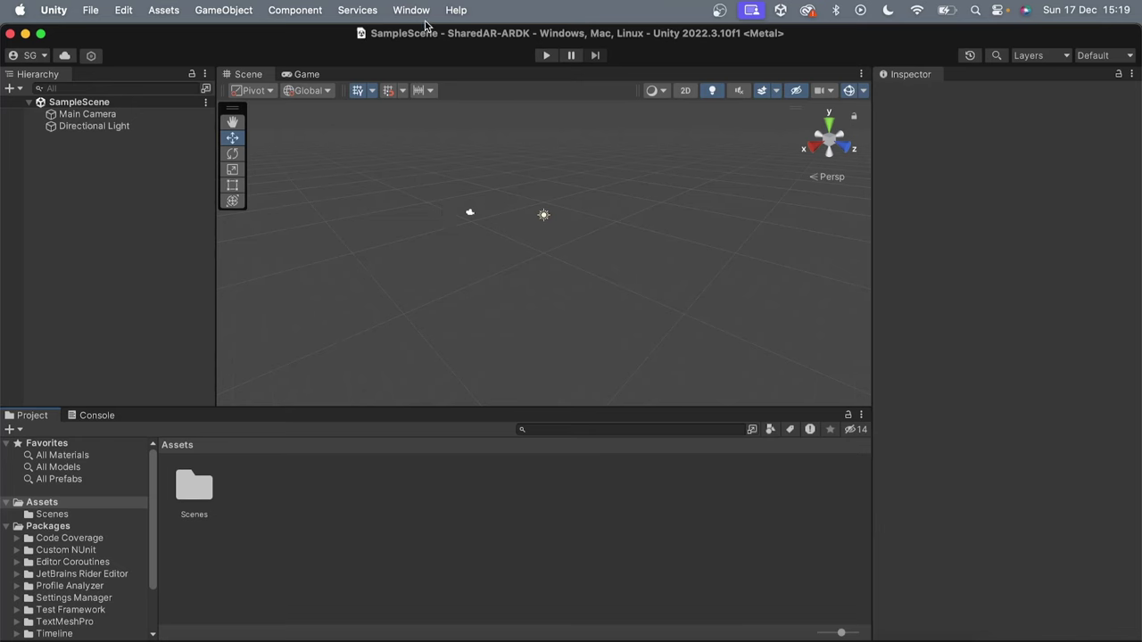
Update the project's Visual Scripting package to version 1.9.1 in the Package Manager.
left_click(418, 11)
left_click(433, 204)
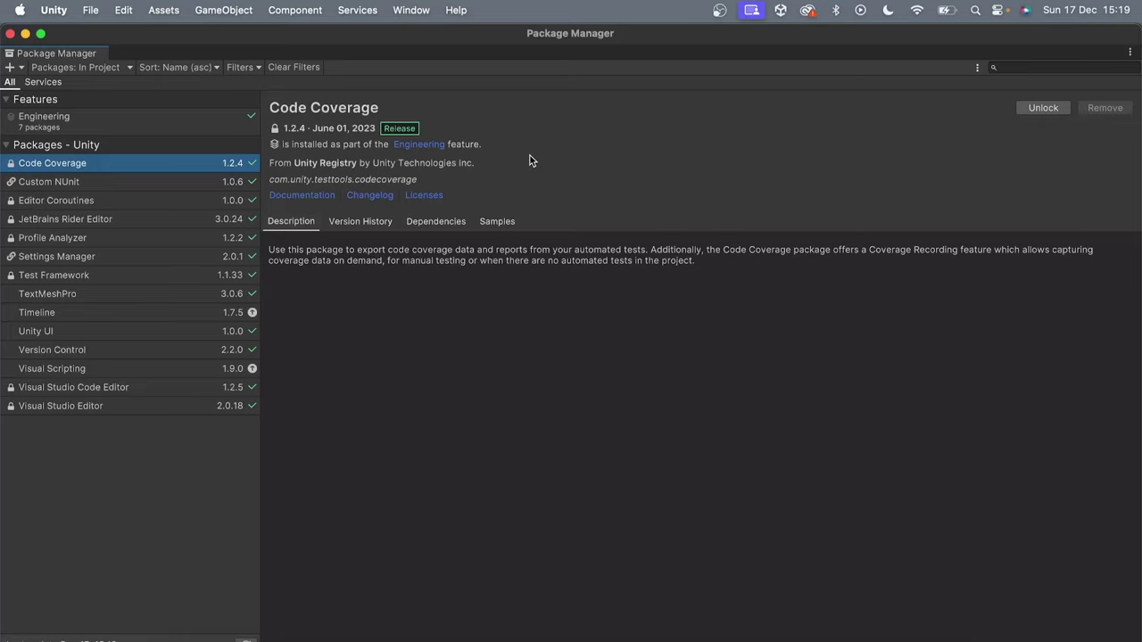
left_click(165, 373)
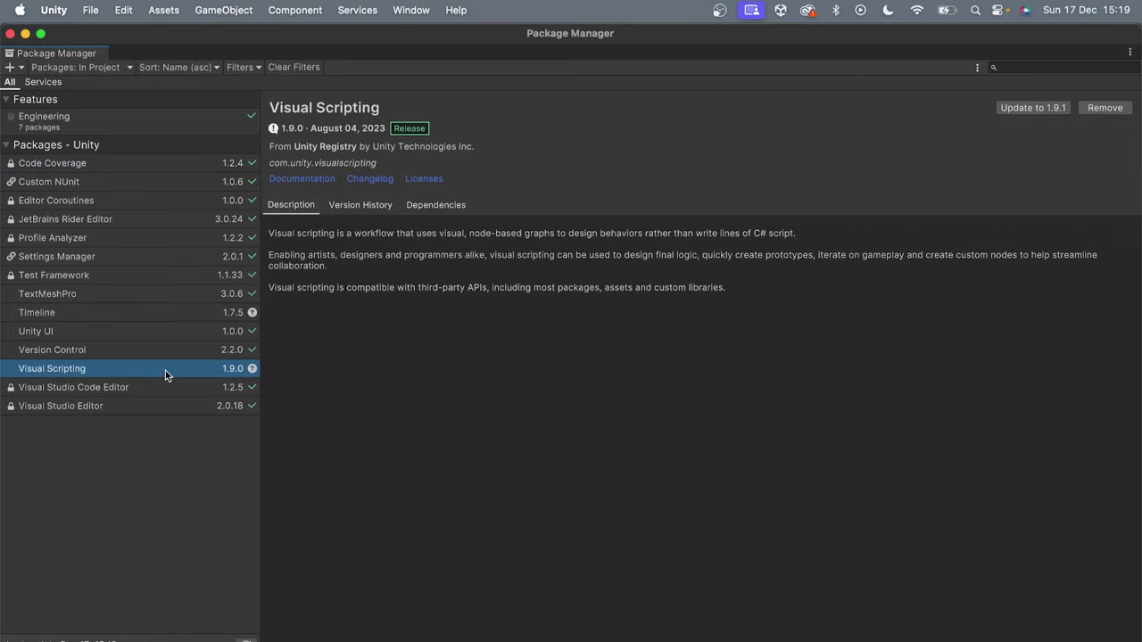
left_click(1012, 111)
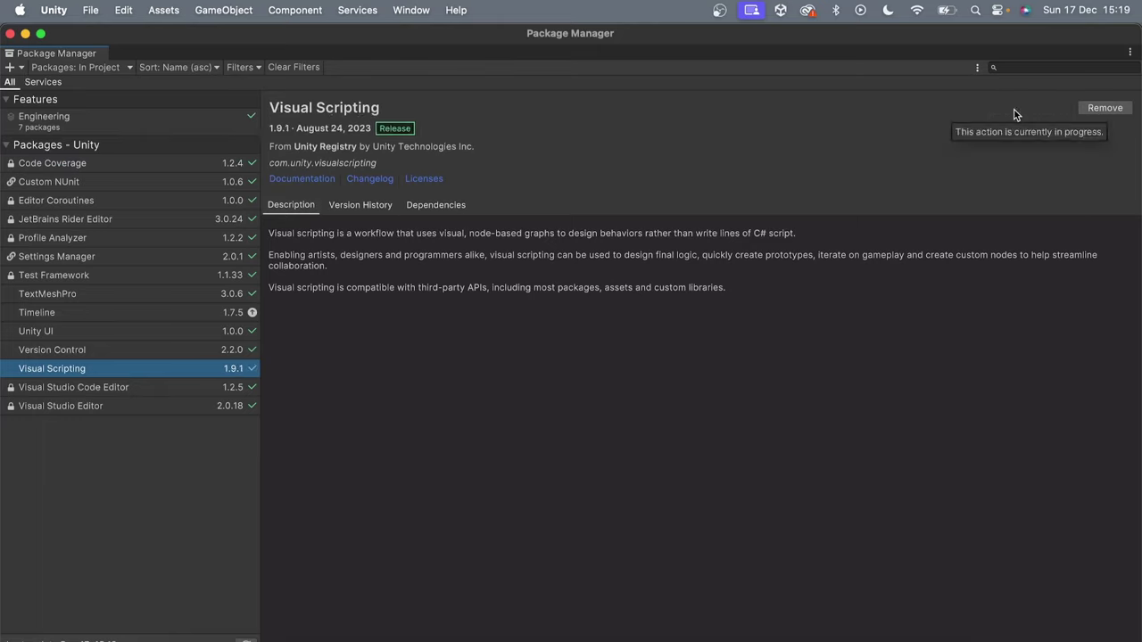
left_click(649, 637)
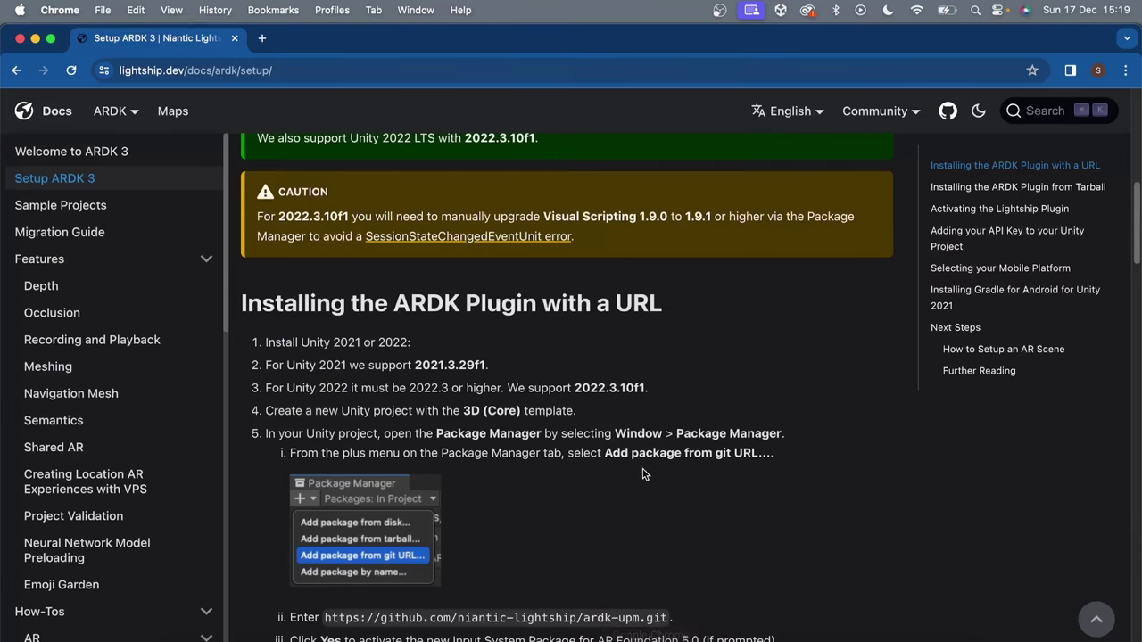
scroll(643, 425, "down", 3)
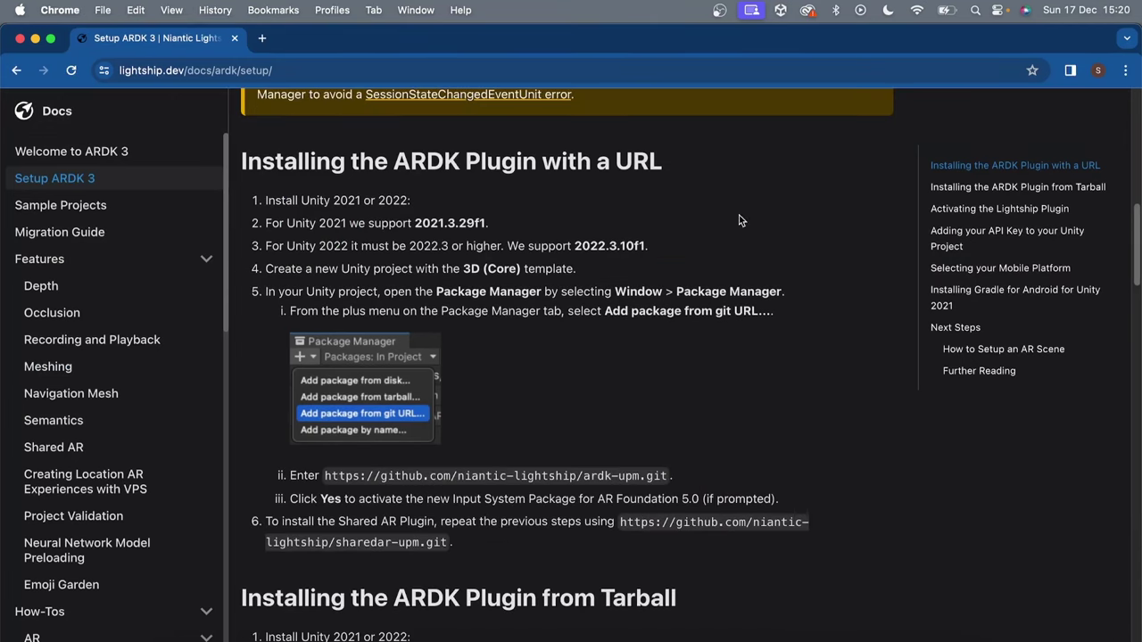
left_click_drag(324, 475, 670, 476)
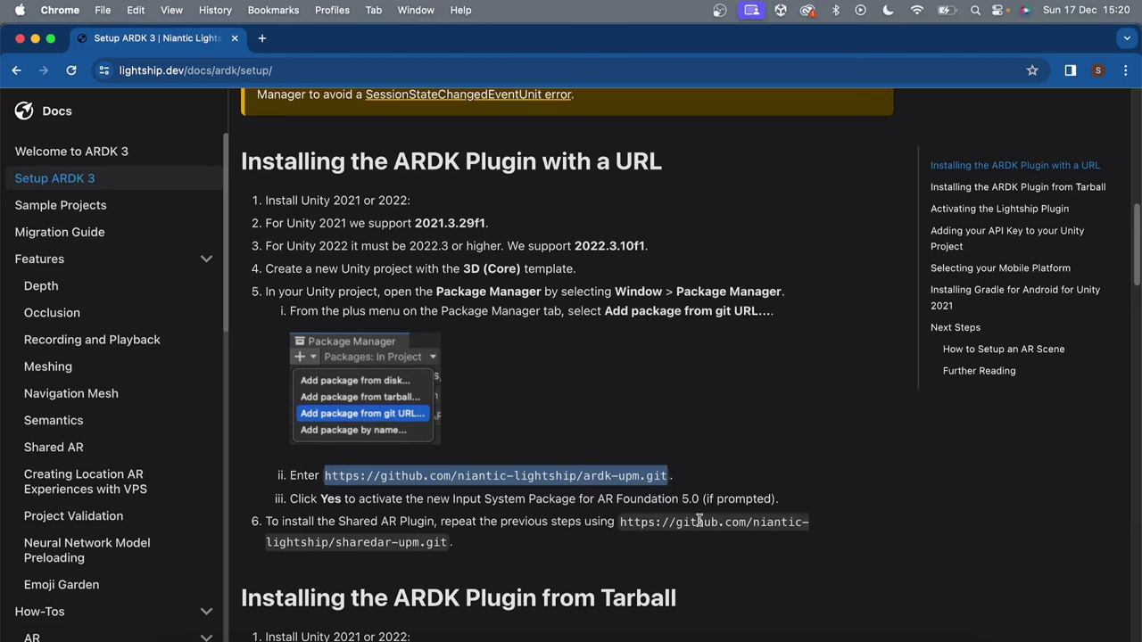
scroll(608, 538, "down", 5)
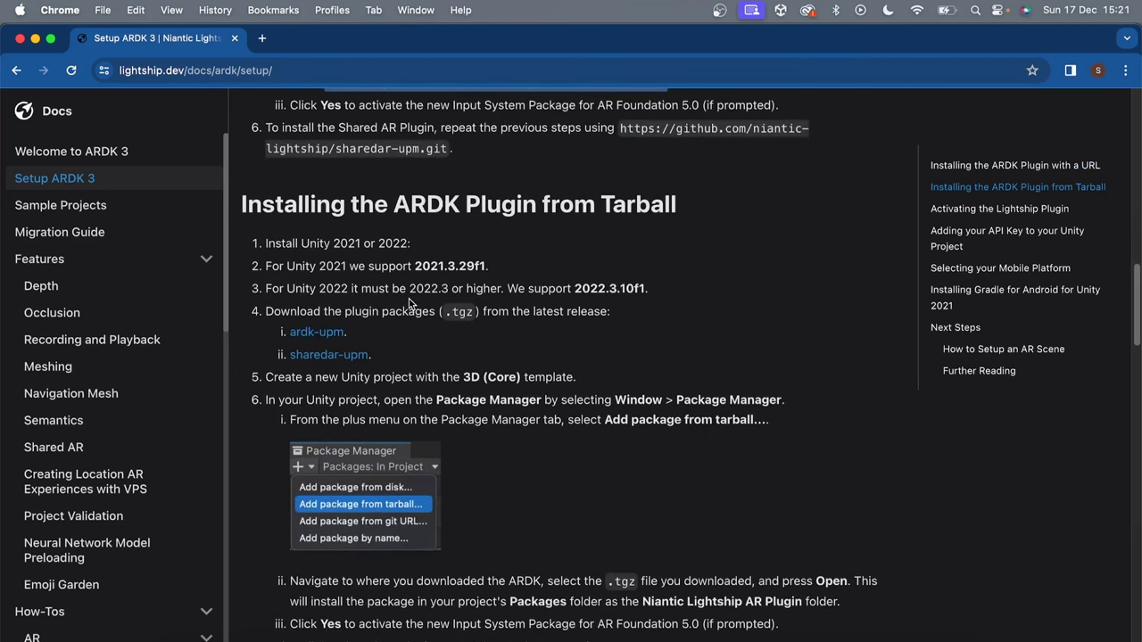
double_click(638, 205)
scroll(579, 348, "up", 5)
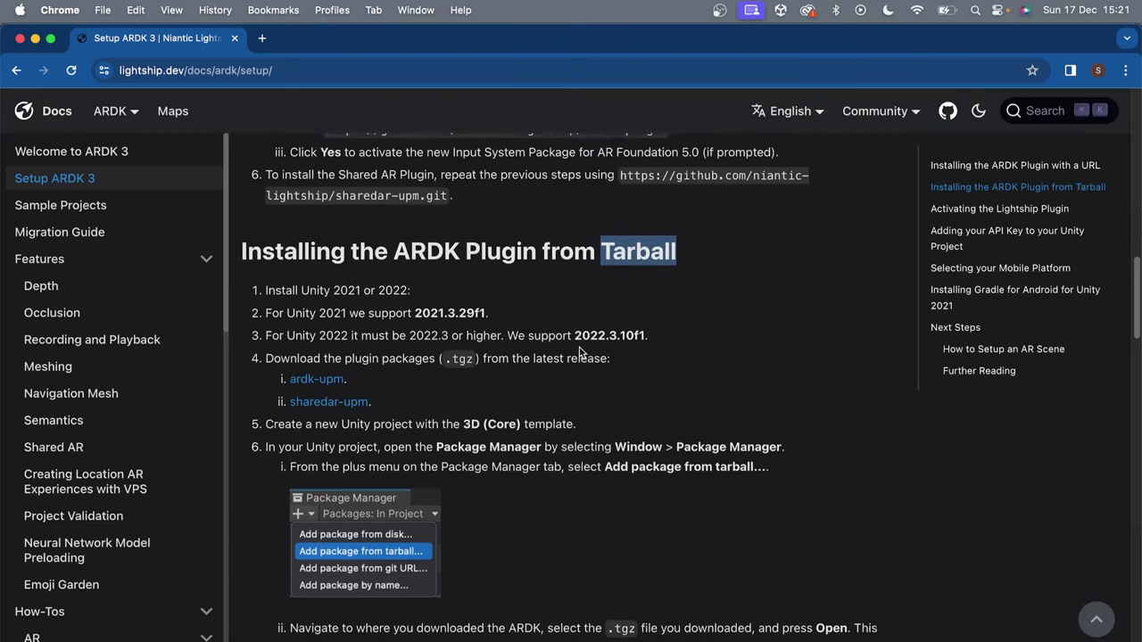
left_click_drag(325, 367, 670, 368)
key("super+c")
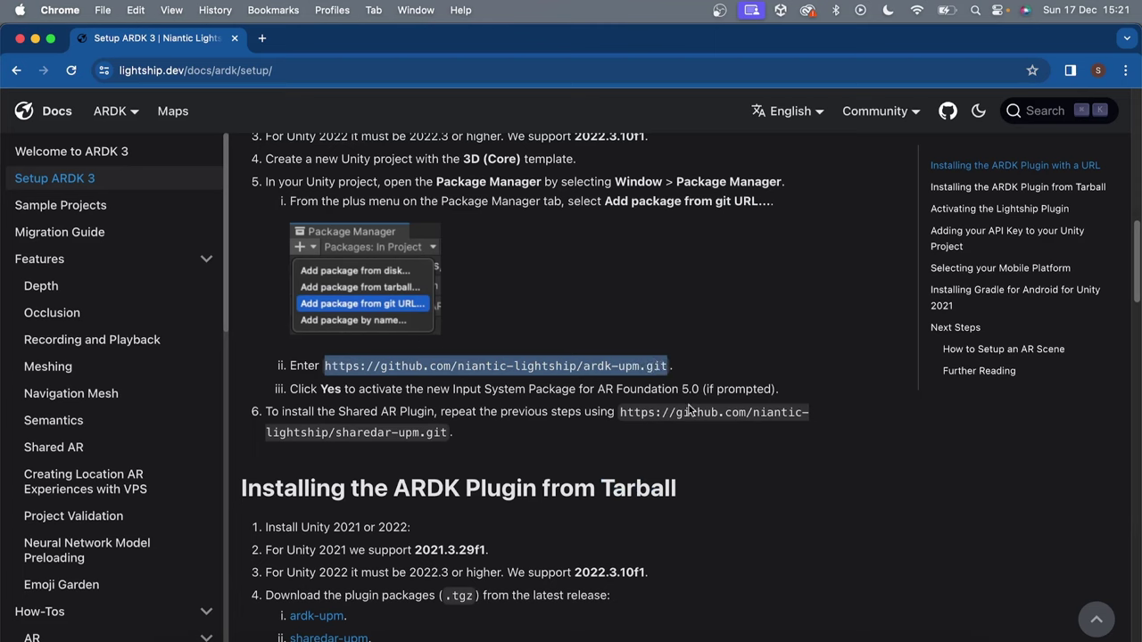
Back in Unity, install the ARDK plugin from the copied git URL and accept enabling the new input system backends with an editor restart.
left_click(883, 641)
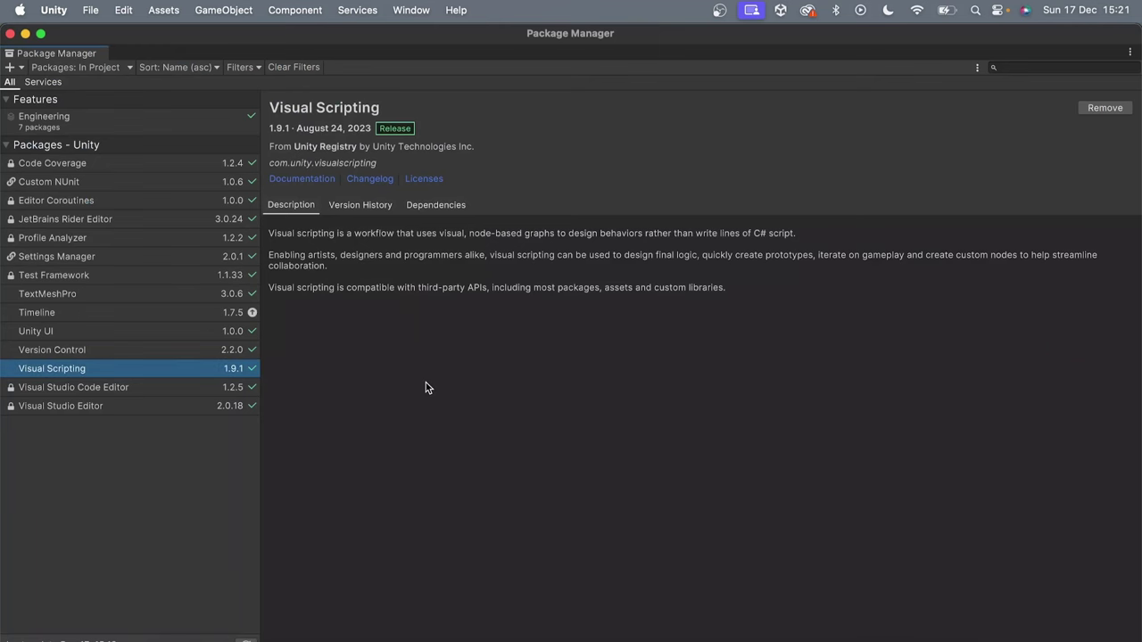
left_click(18, 67)
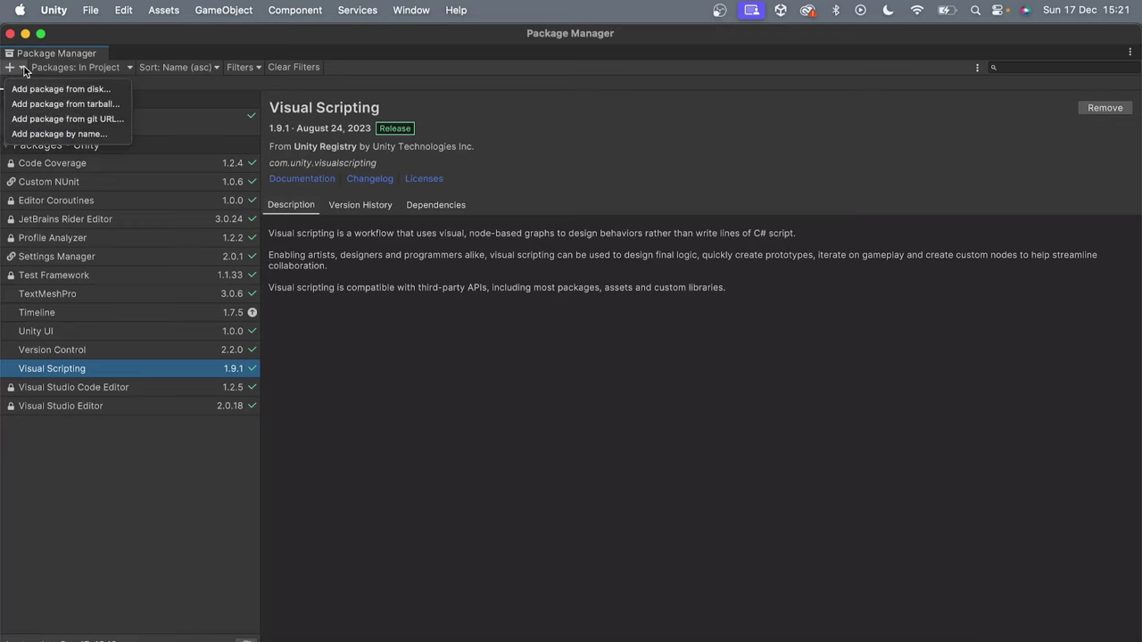
left_click(36, 117)
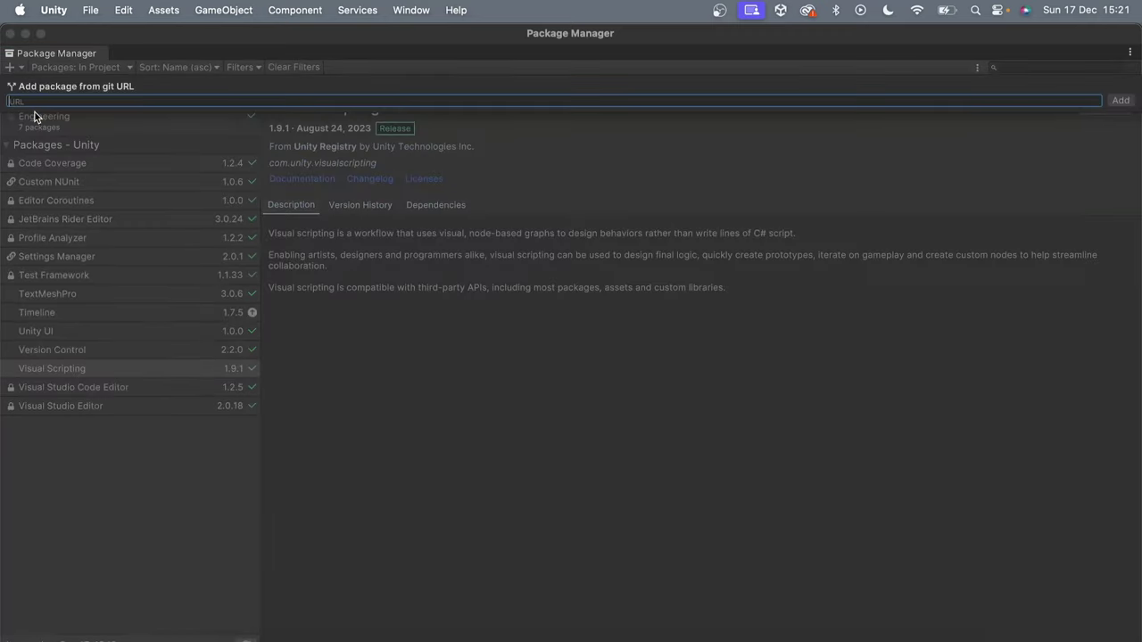
key("super+v")
left_click(1129, 102)
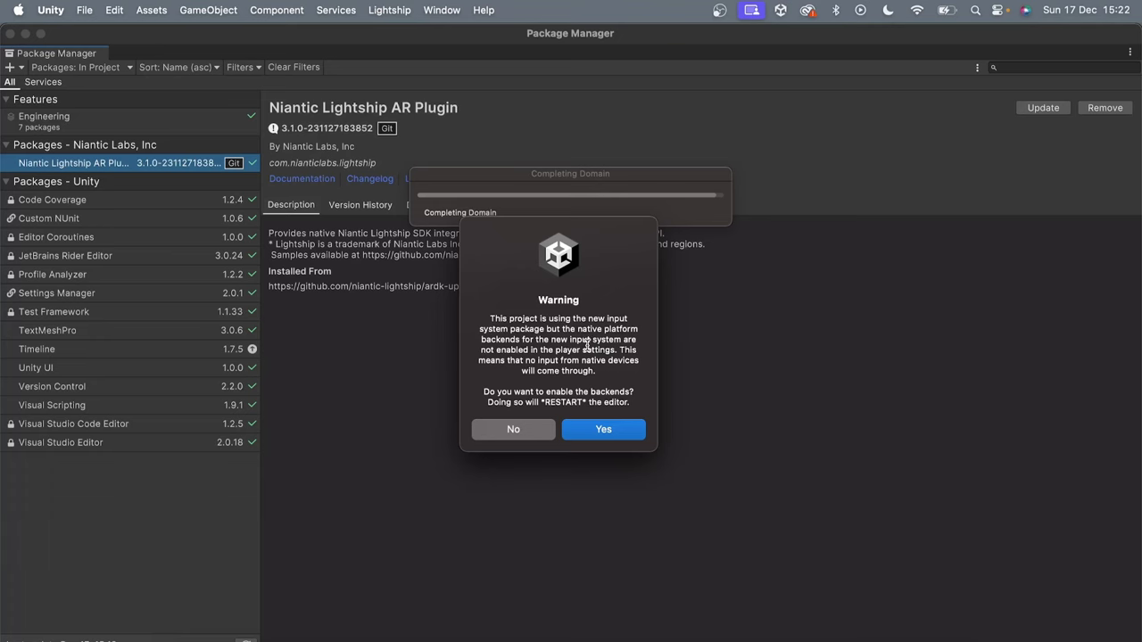
left_click(603, 429)
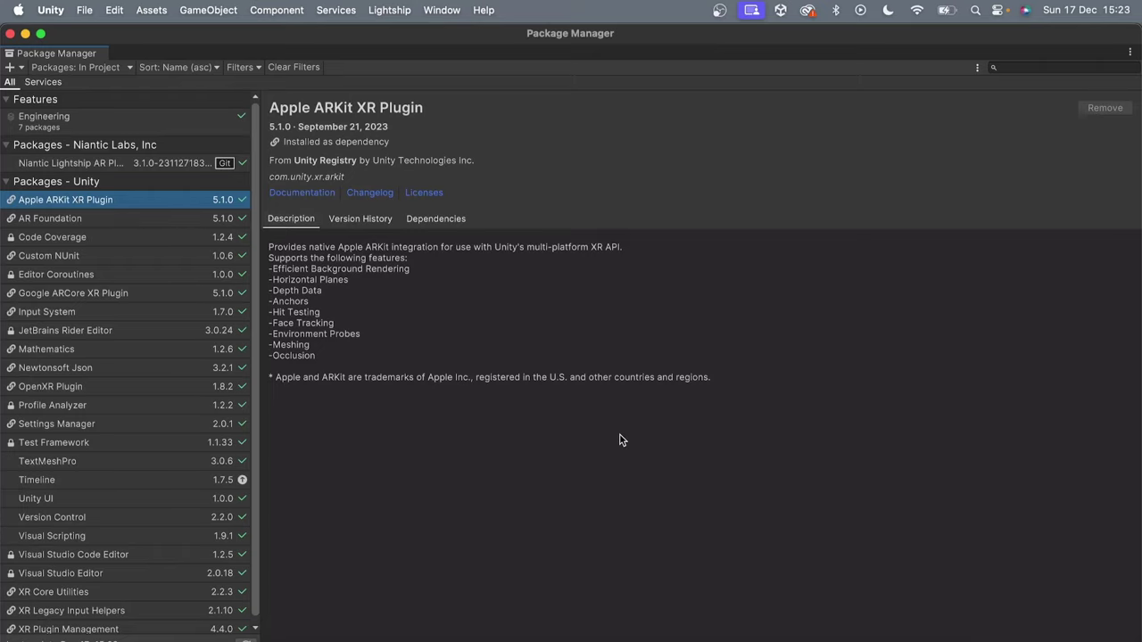
left_click(667, 636)
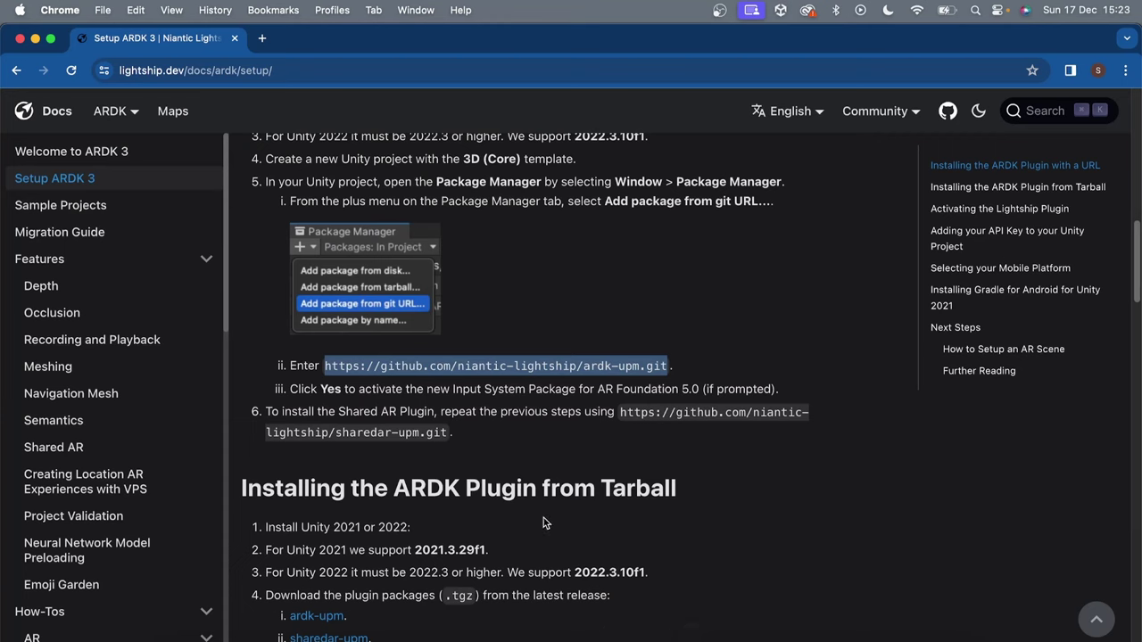
left_click_drag(623, 411, 461, 452)
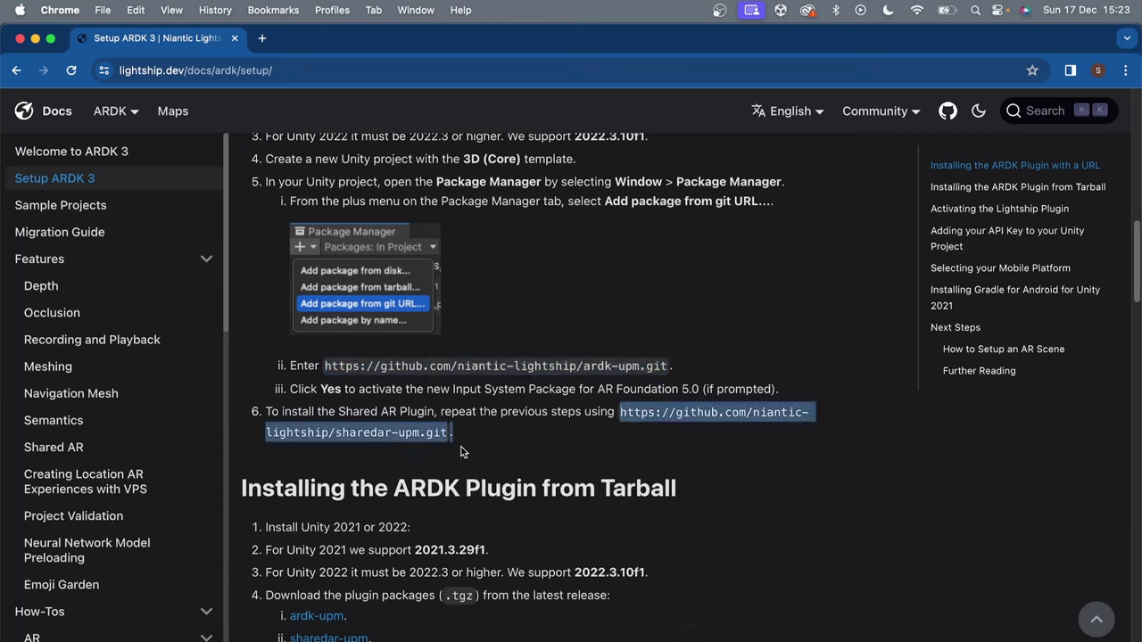
key("super+c")
Back in Unity, install the Shared AR plugin from the copied git URL and check both Niantic Lightship packages' details.
left_click(882, 633)
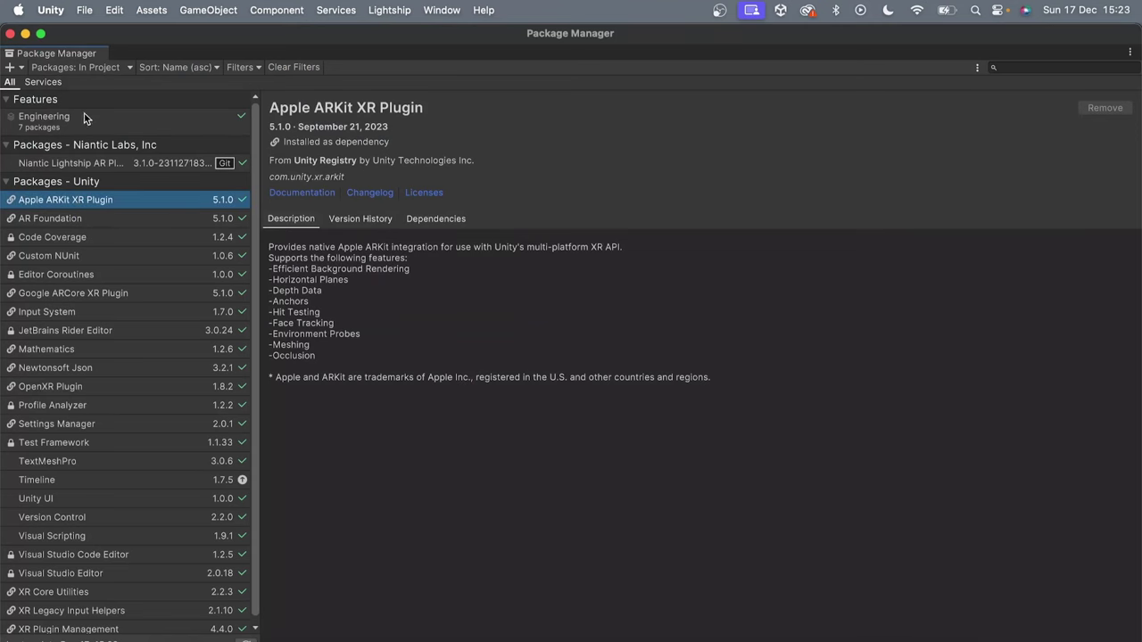
left_click(13, 67)
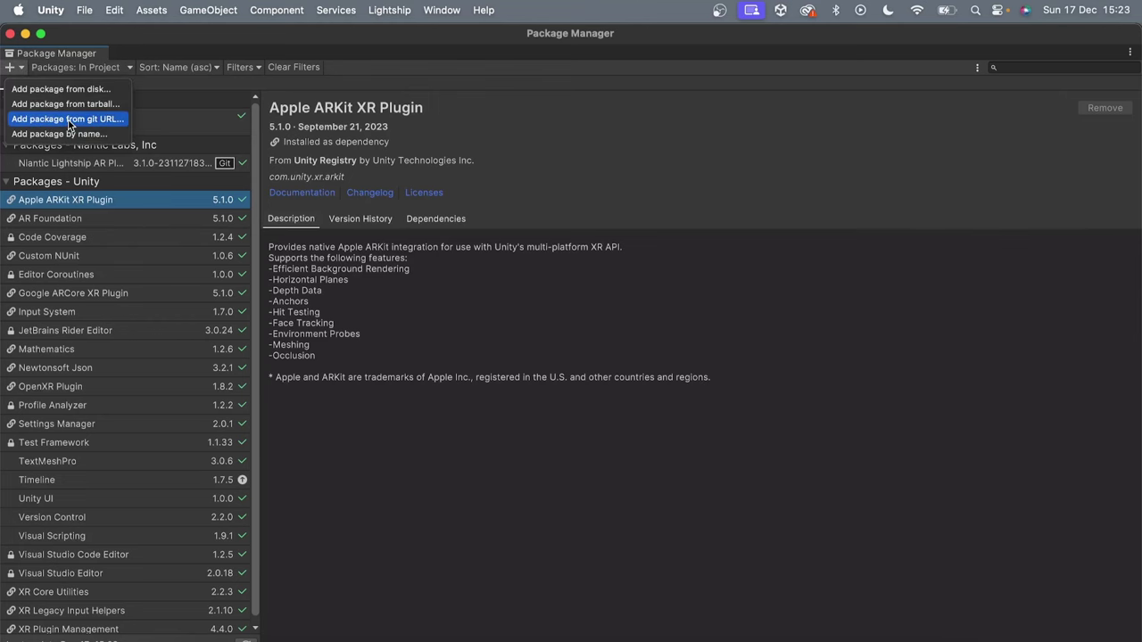
left_click(67, 119)
key("super+v")
left_click(1126, 104)
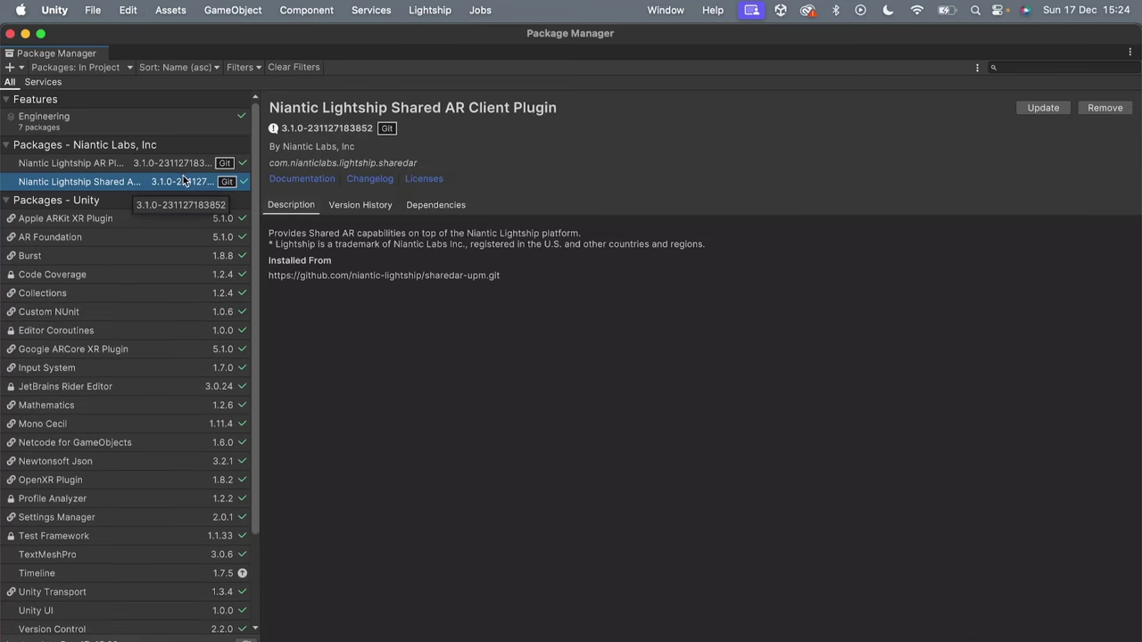
left_click(147, 164)
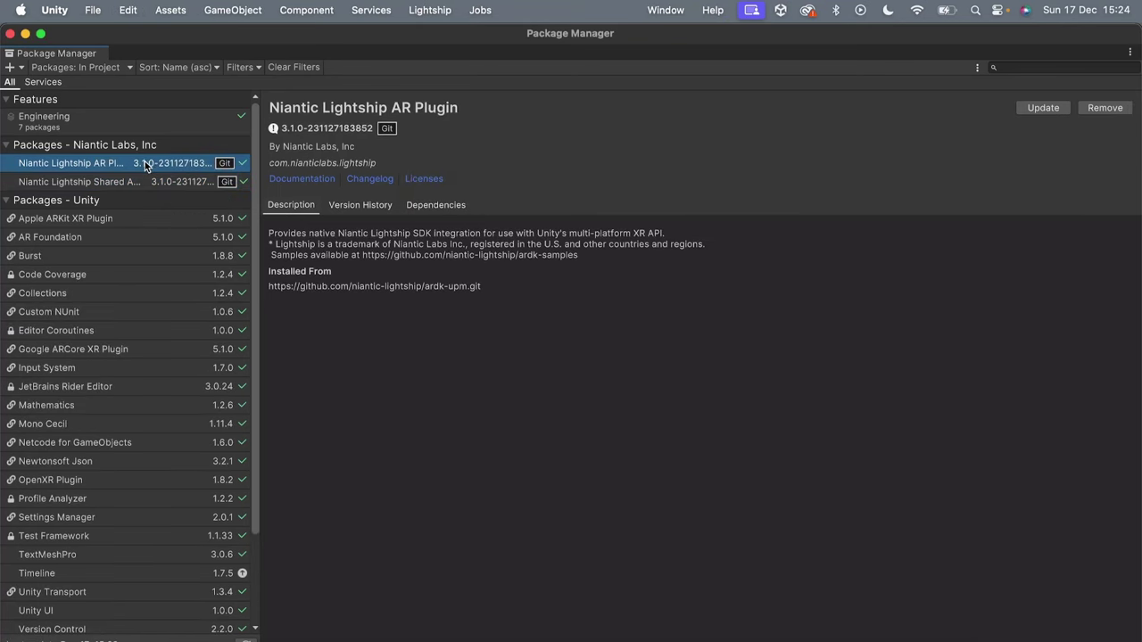
left_click(132, 184)
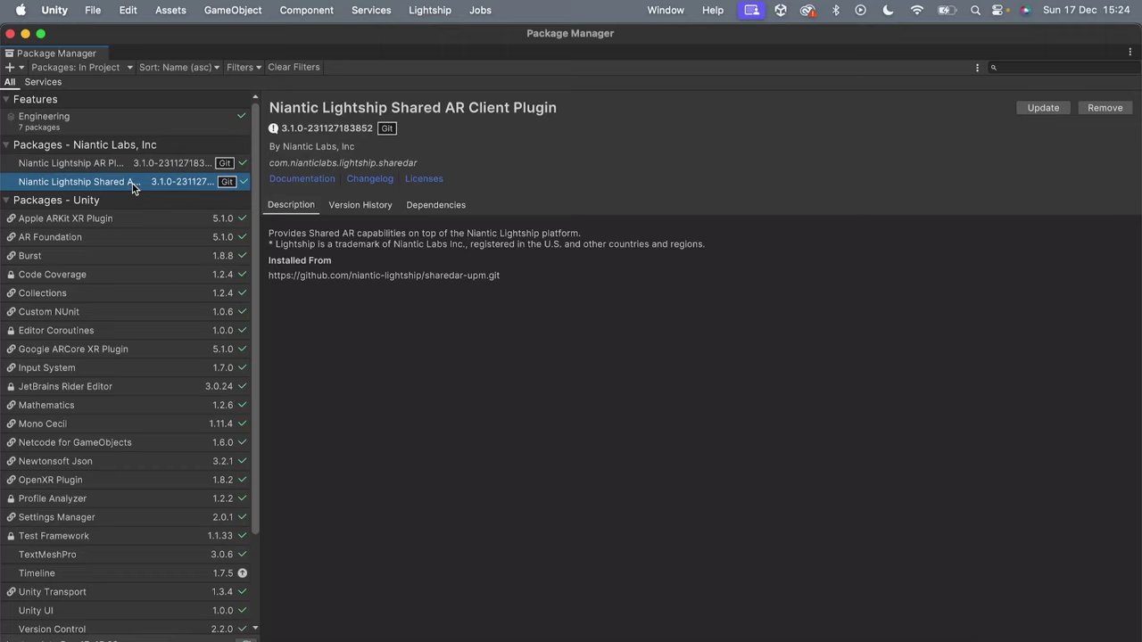
Add the package com.unity.vectorgraphics to the project by name, without specifying a version.
left_click(18, 68)
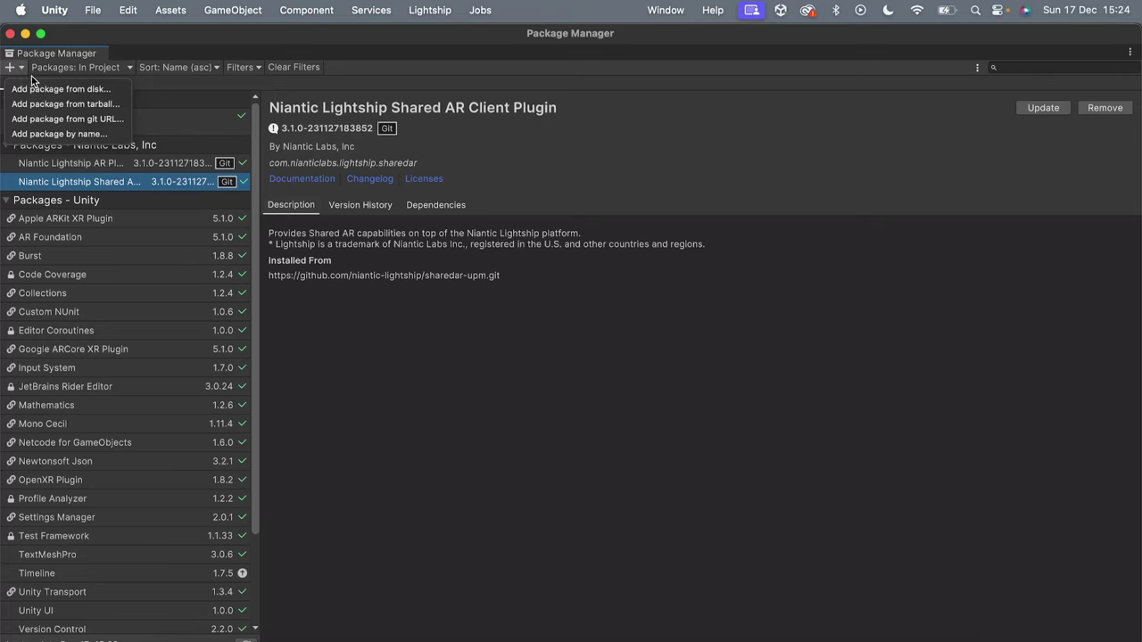
left_click(55, 133)
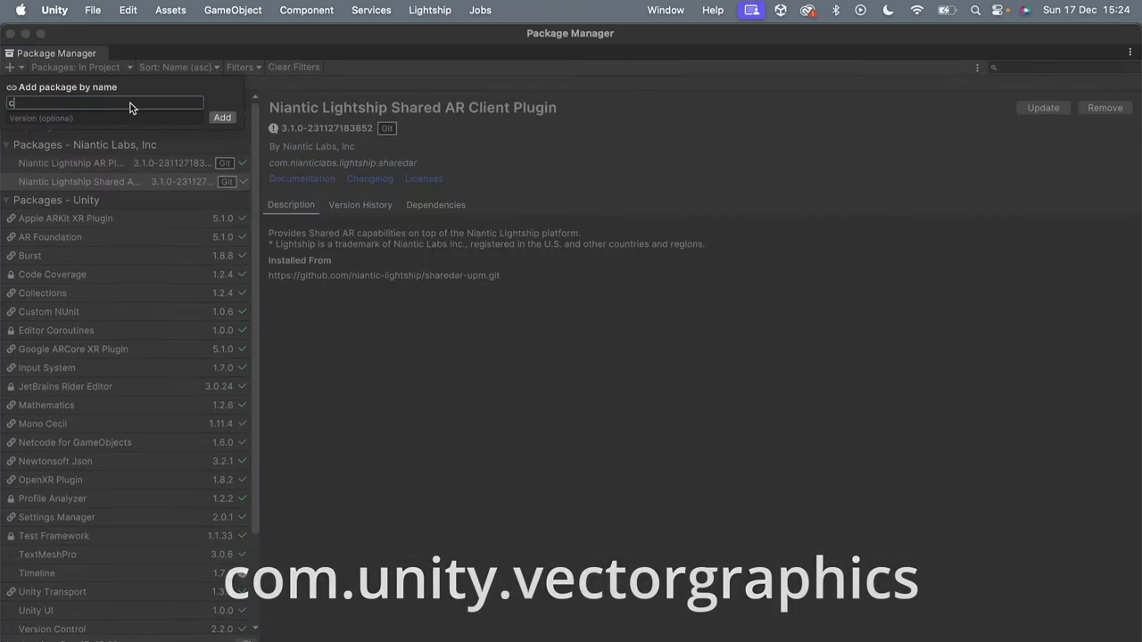
type("com.unity")
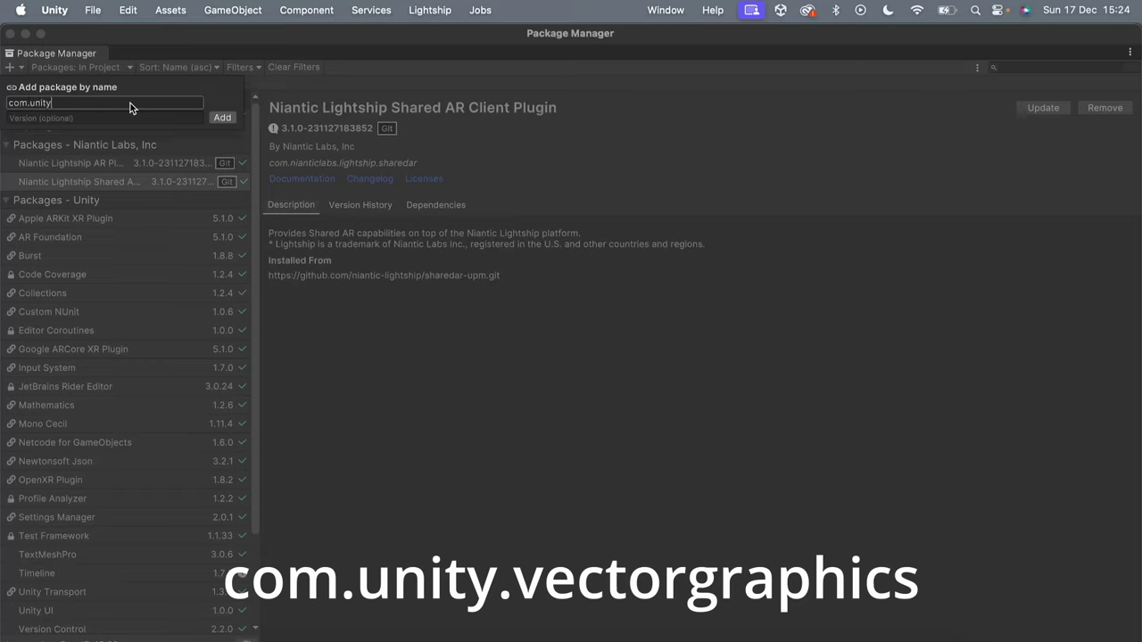
type(".vectorgraphics")
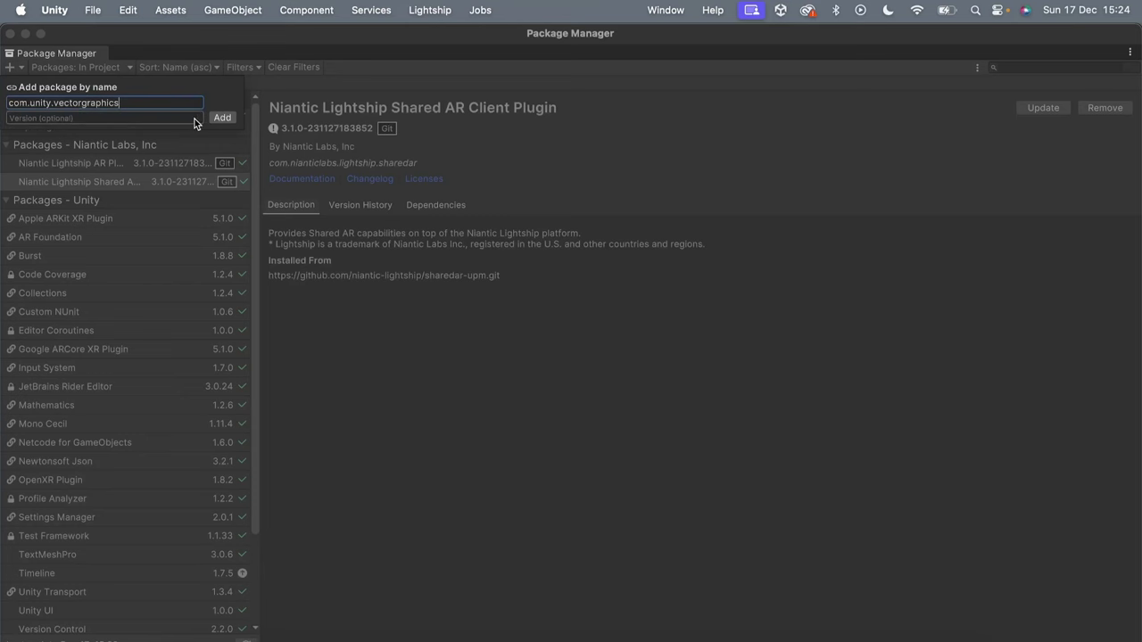
left_click(222, 118)
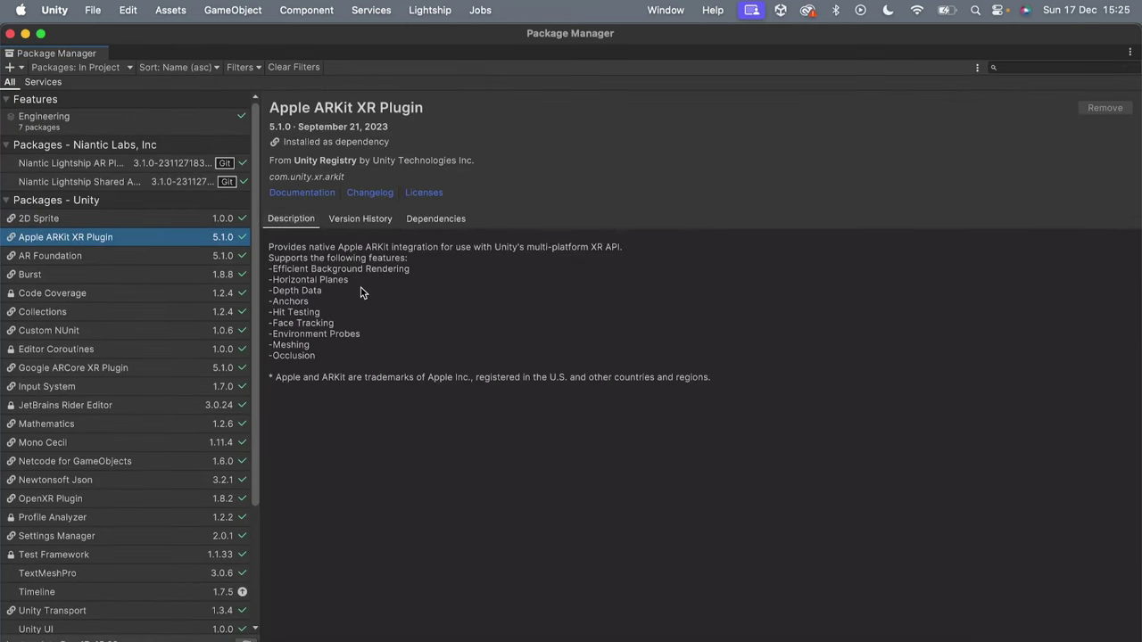
Switch to Chrome, open the ardk-samples GitHub repository from the Lightship Sample Projects page and download it as a ZIP.
left_click(652, 635)
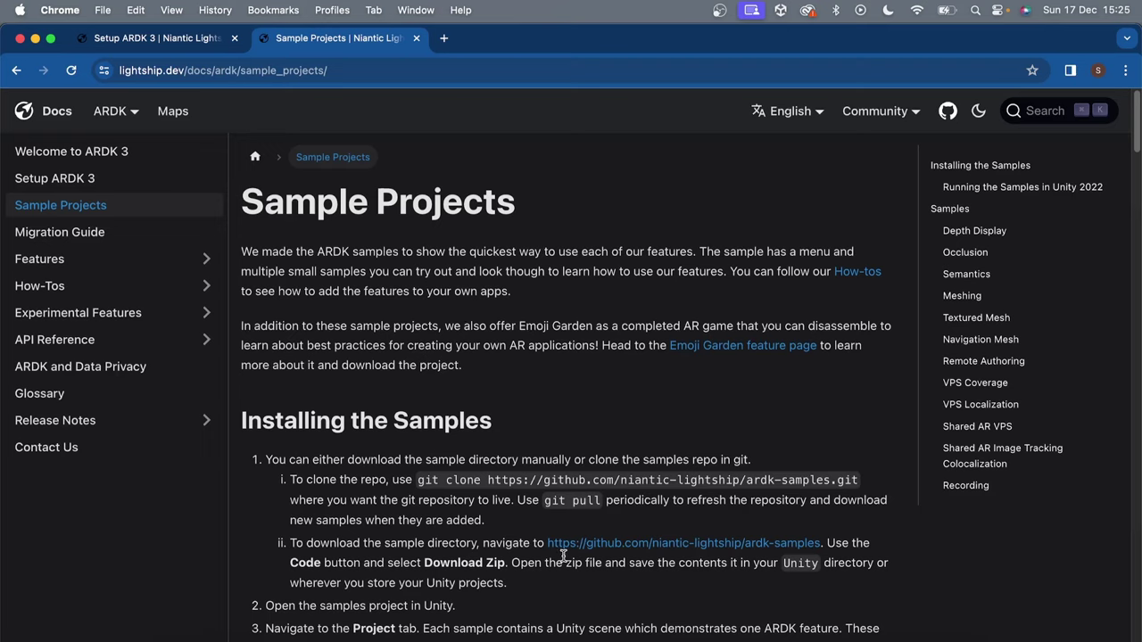
left_click(598, 551)
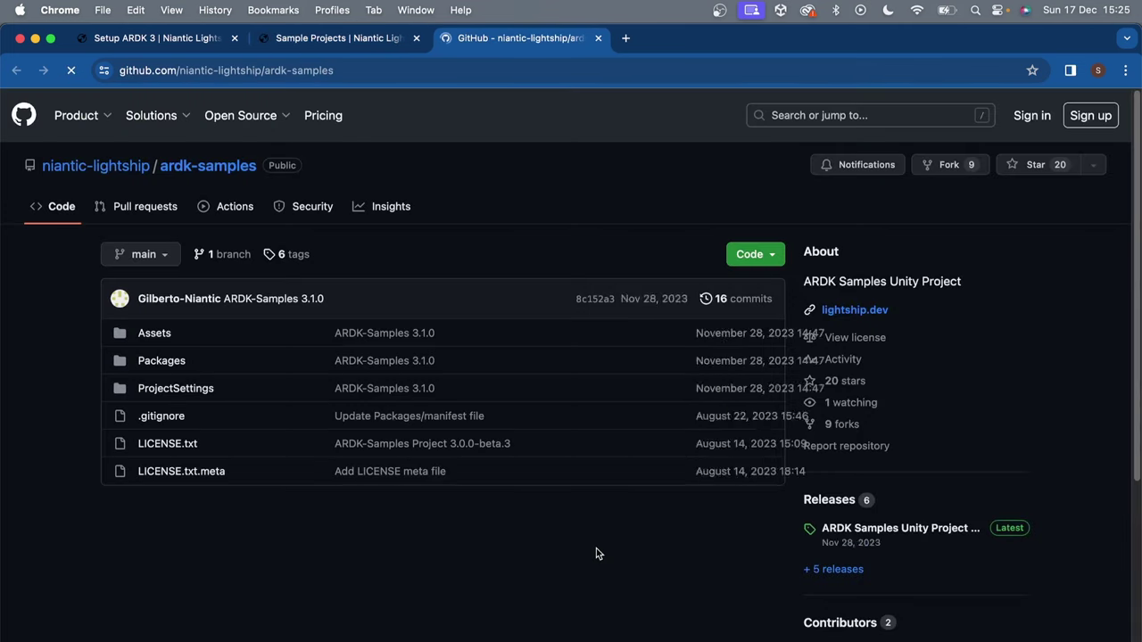
left_click(770, 258)
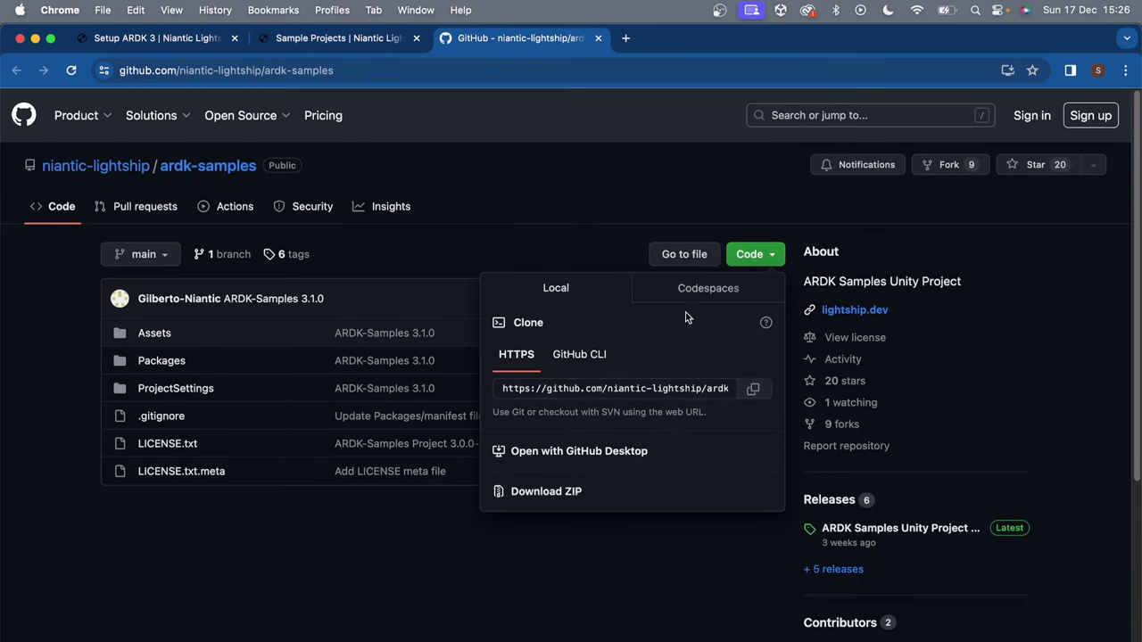
left_click(559, 493)
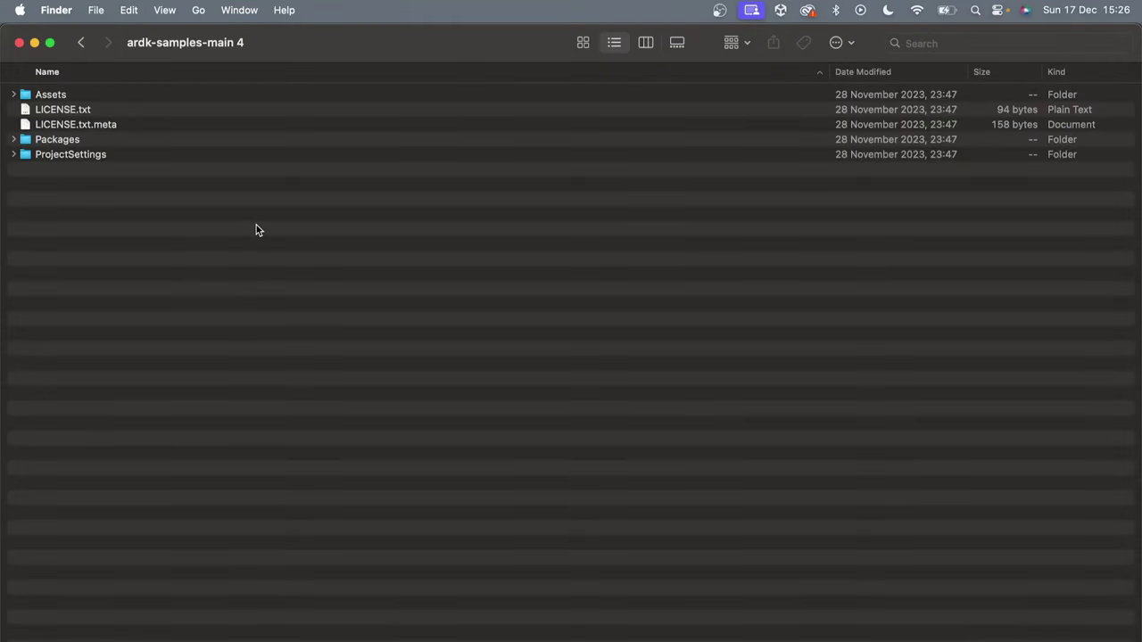
Import the RCA and Samples folders from the downloaded samples' Assets folder into the Unity project's Assets.
double_click(50, 94)
left_click(63, 183)
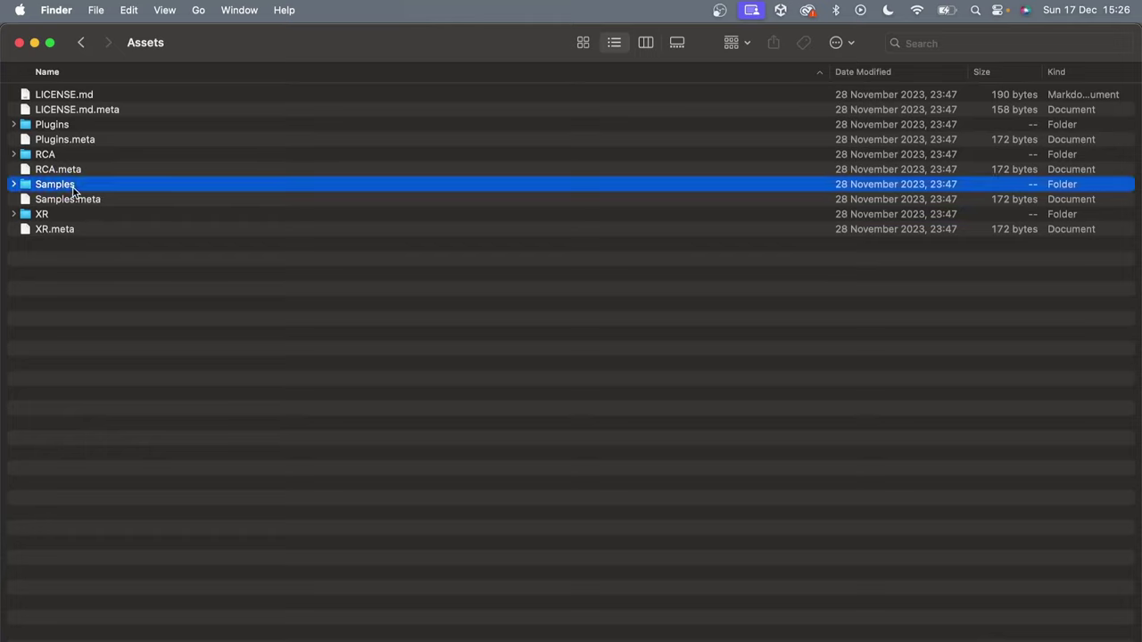
left_click(49, 159, "super")
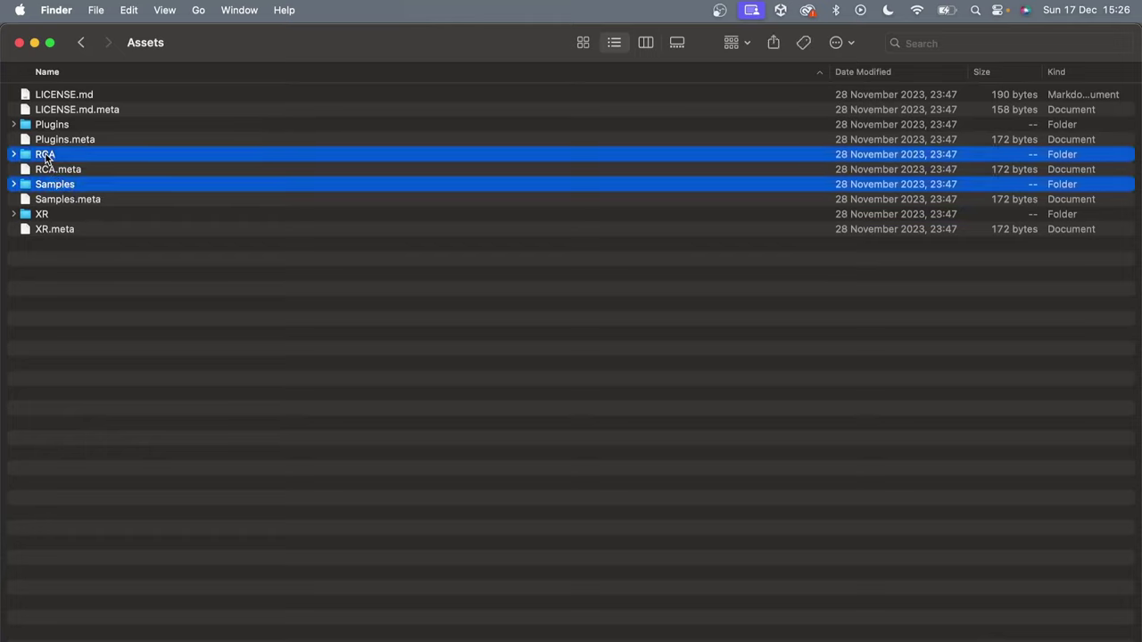
left_click_drag(42, 158, 369, 500)
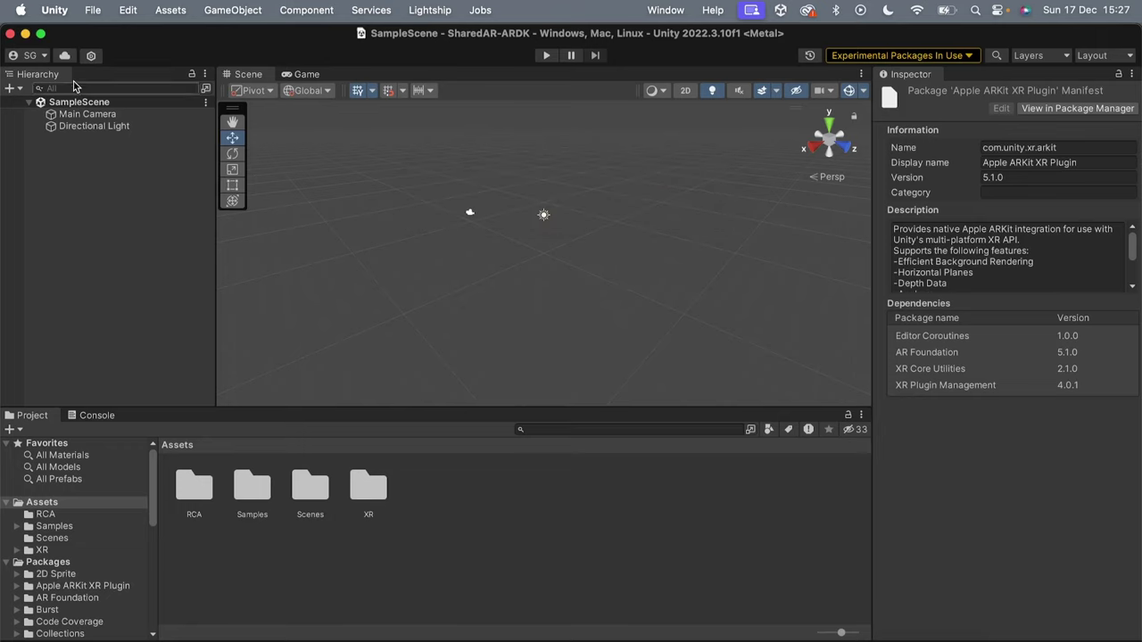
Switch the project's build platform to Android in the build settings.
left_click(90, 12)
left_click(119, 225)
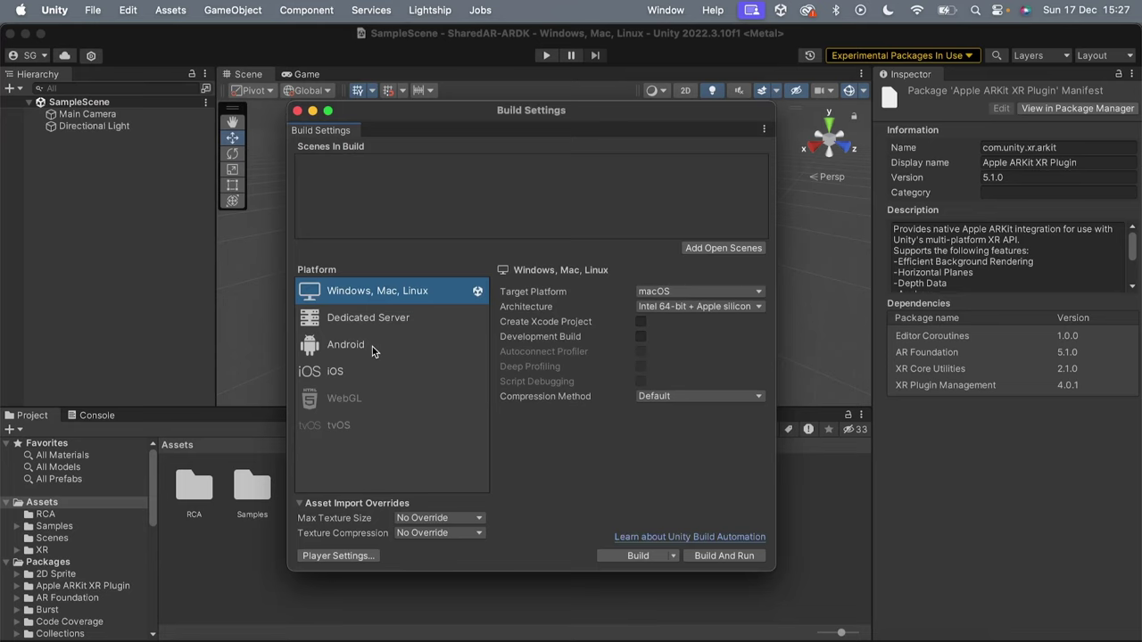
left_click(372, 346)
left_click(363, 371)
left_click(359, 351)
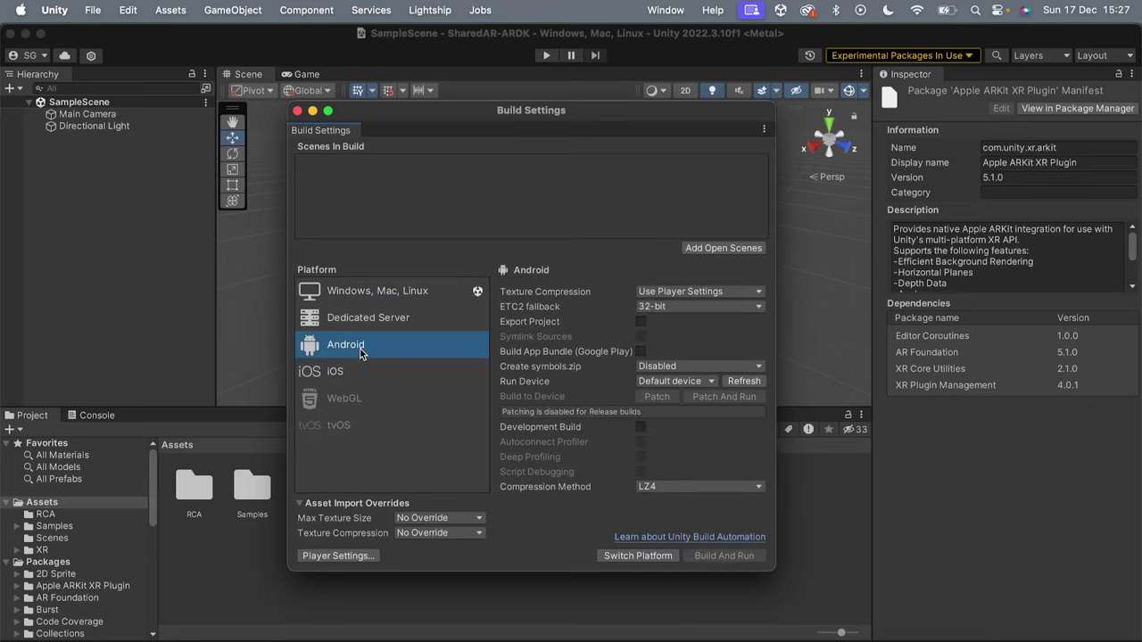
left_click(632, 560)
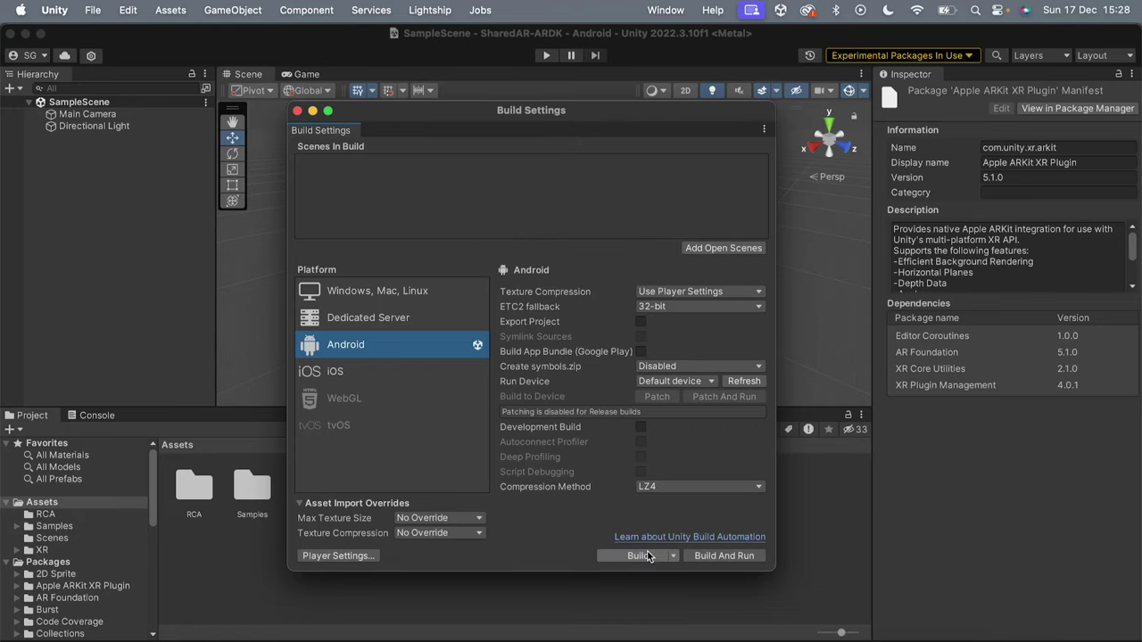
In XR Plug-in Management, enable Niantic Lightship SDK + Google ARCore for Android and Niantic Lightship SDK + Apple ARKit for iOS.
left_click(329, 557)
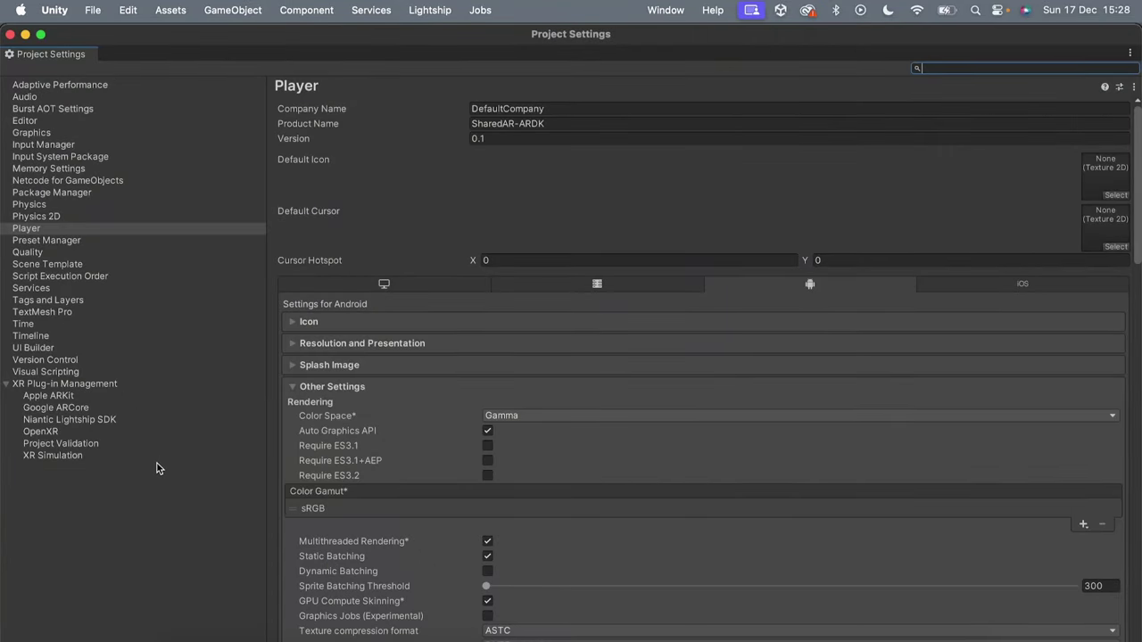
left_click(86, 385)
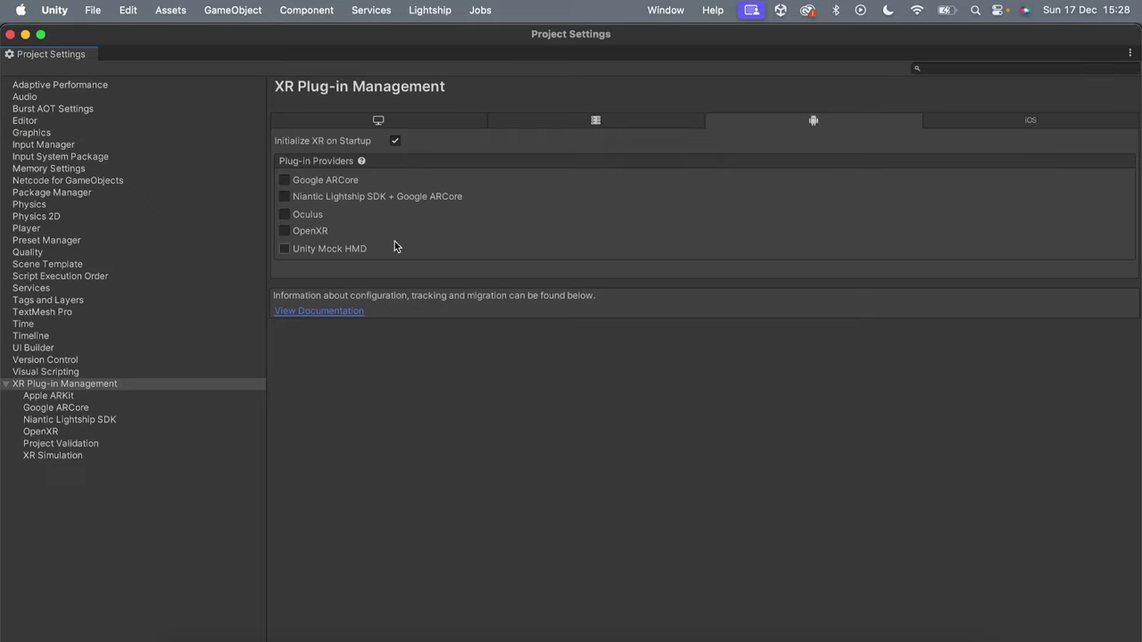
left_click(310, 199)
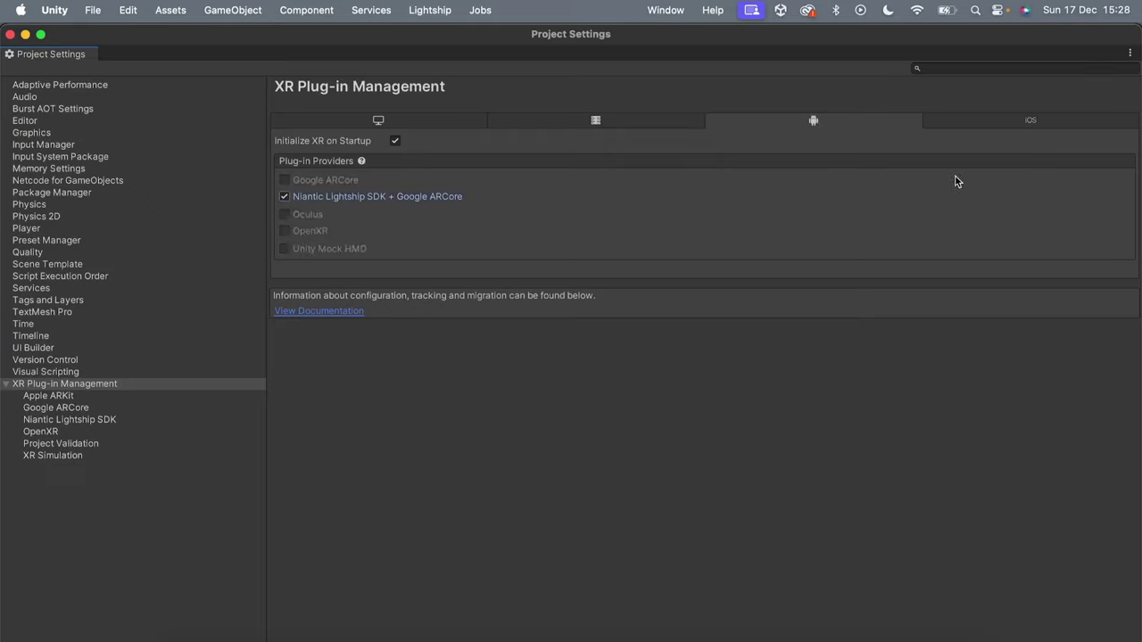
left_click(980, 125)
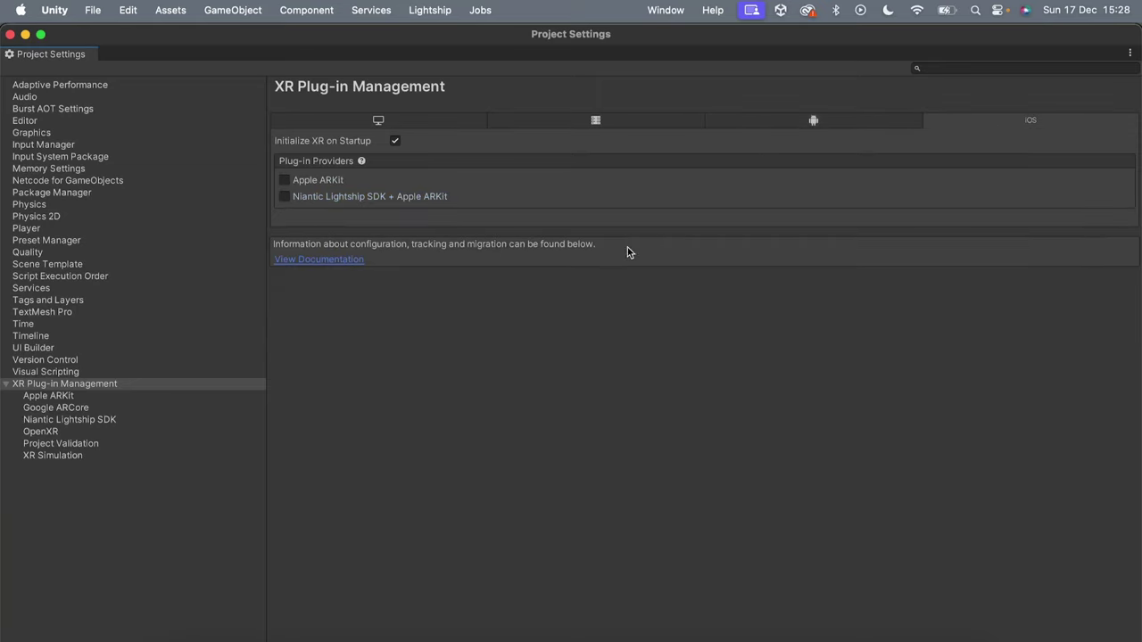
left_click(283, 197)
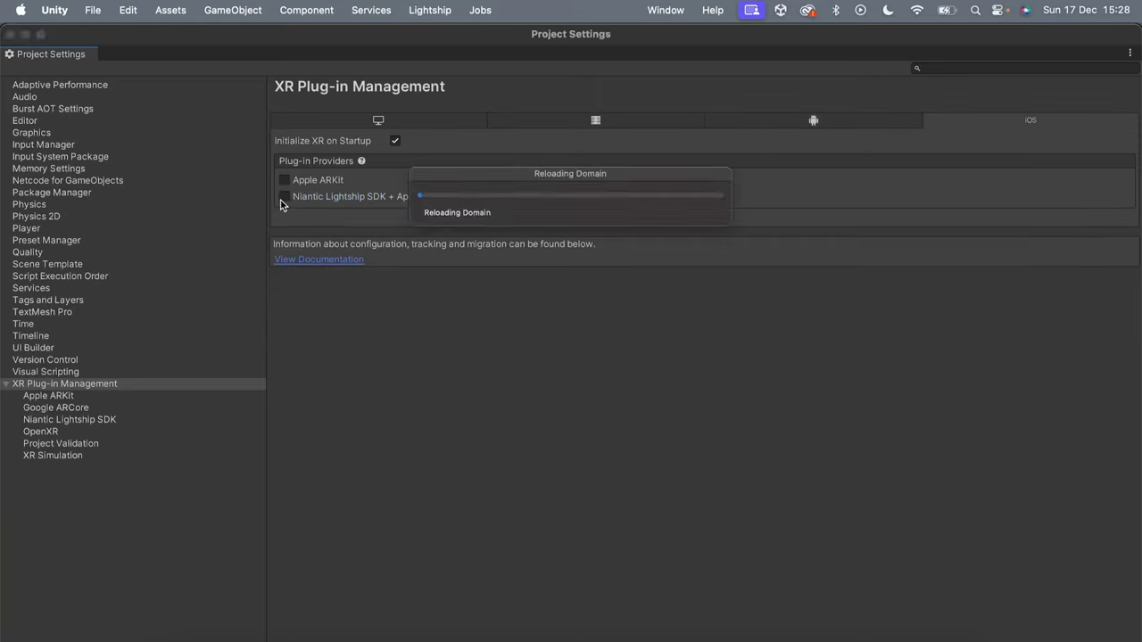
Enable Niantic Lightship SDK for Unity Editor on the desktop platform and review the Android project validation issues.
left_click(379, 120)
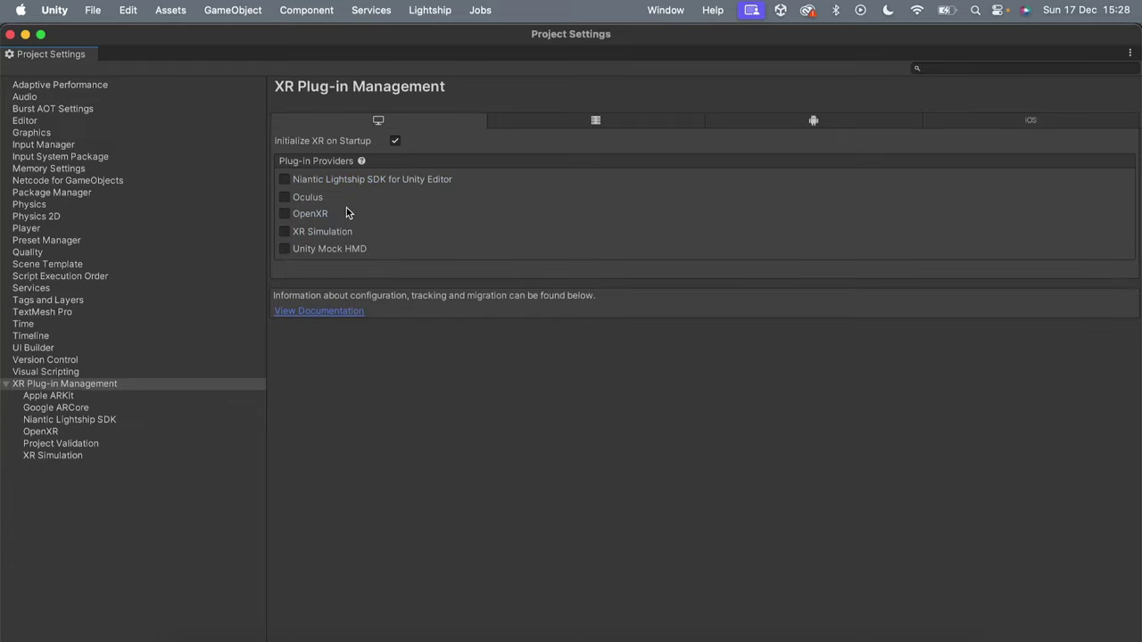
left_click(288, 181)
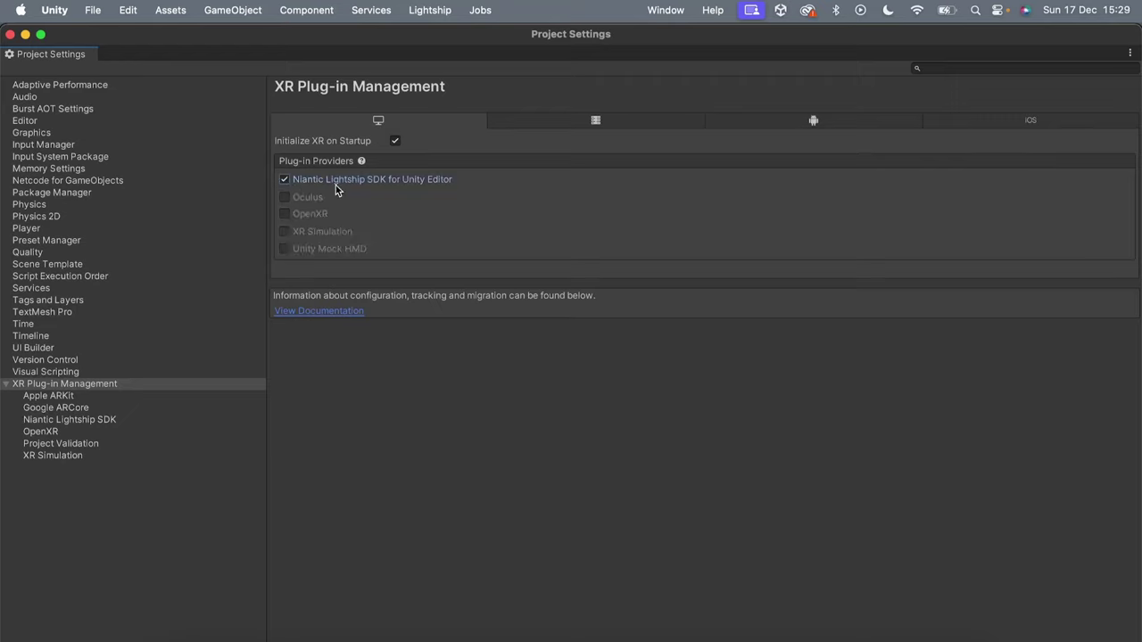
left_click(89, 448)
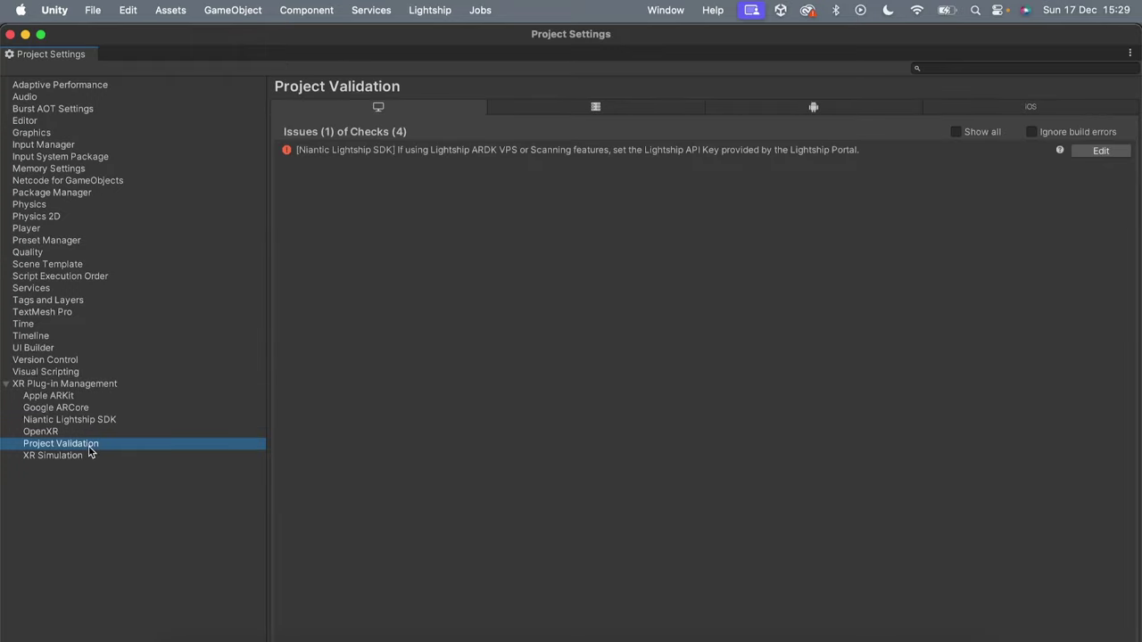
left_click(742, 112)
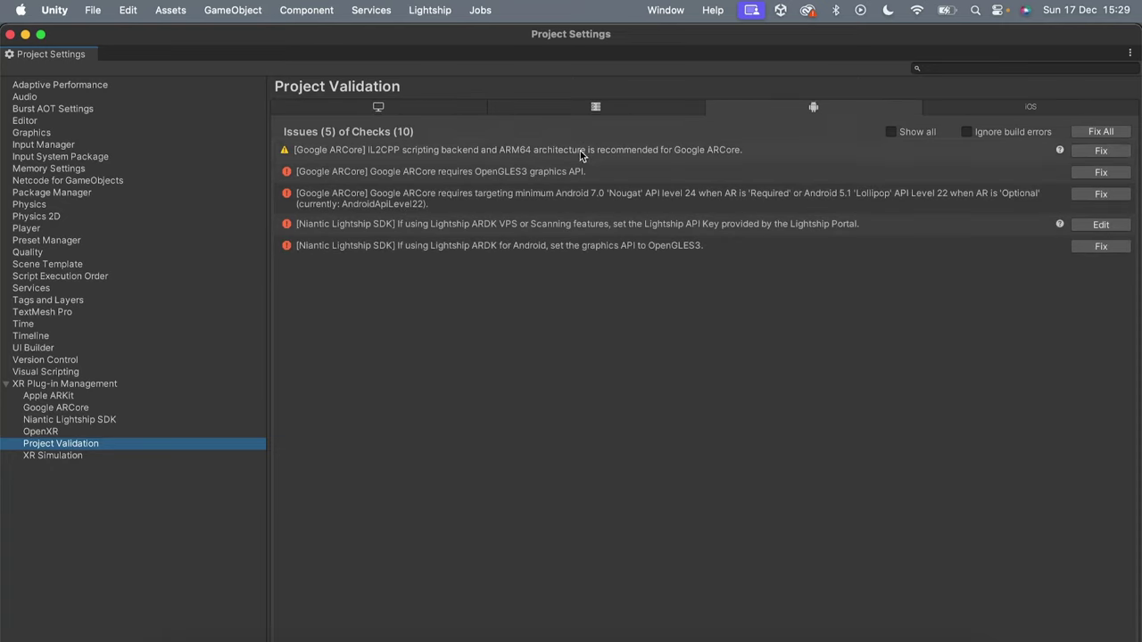
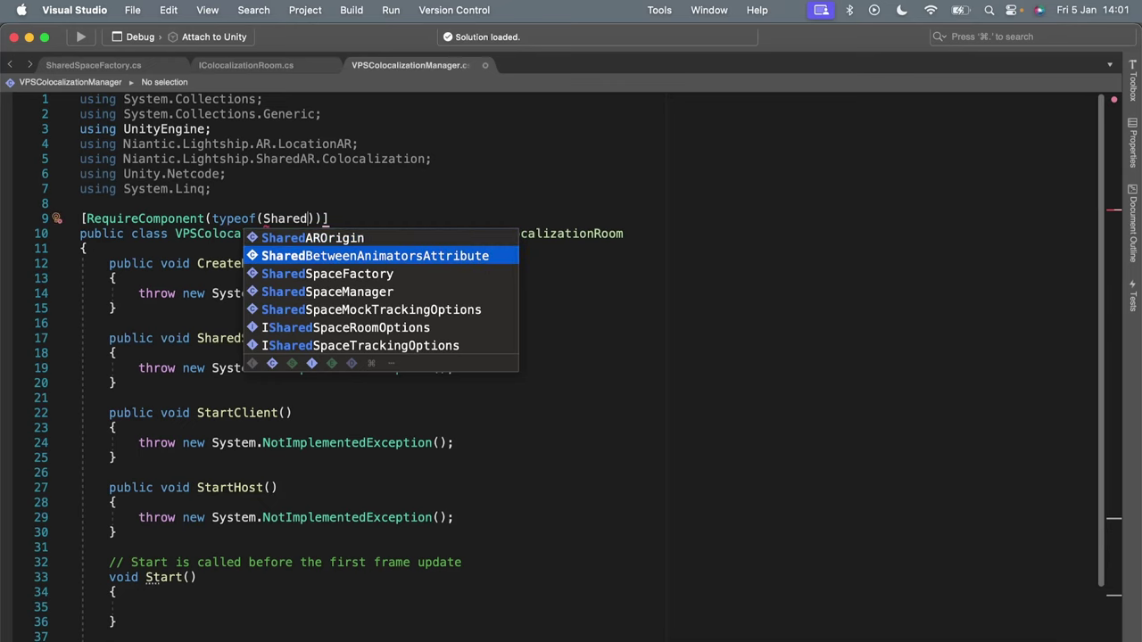
Complete the RequireComponent attribute of VPSColocalizationManager with SharedSpaceFactory and add an empty line at the start of the class body.
key("Down")
key("Return")
key("Return")
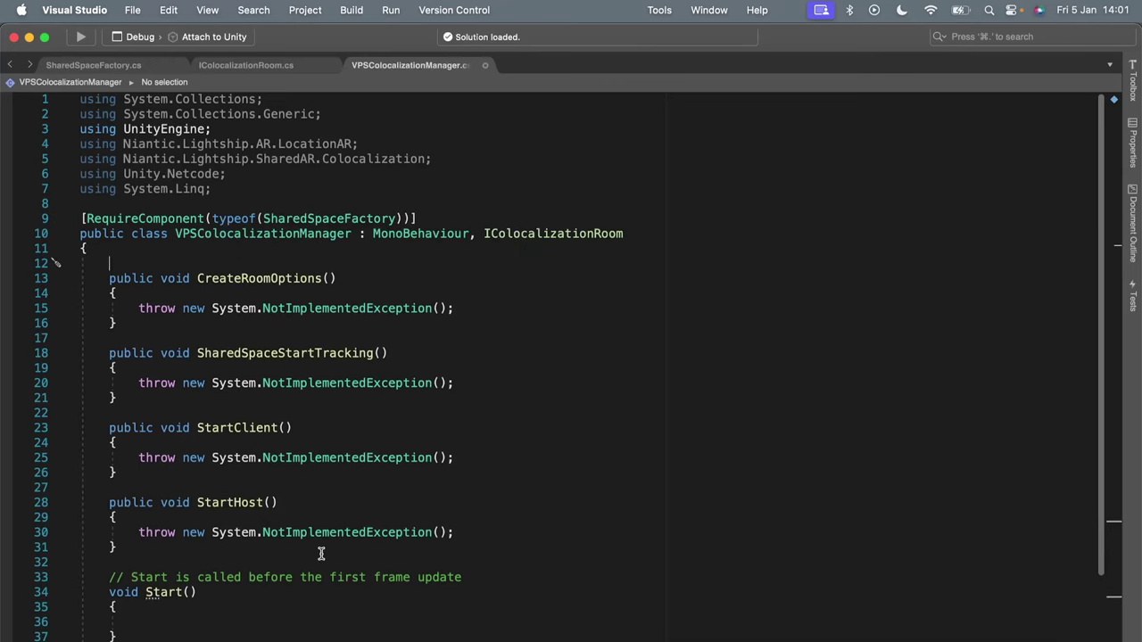
Delete the Update method and its comment from the end of the VPSColocalizationManager class.
scroll(321, 553, "down", 3)
left_click_drag(219, 600, 92, 568)
left_click(145, 614)
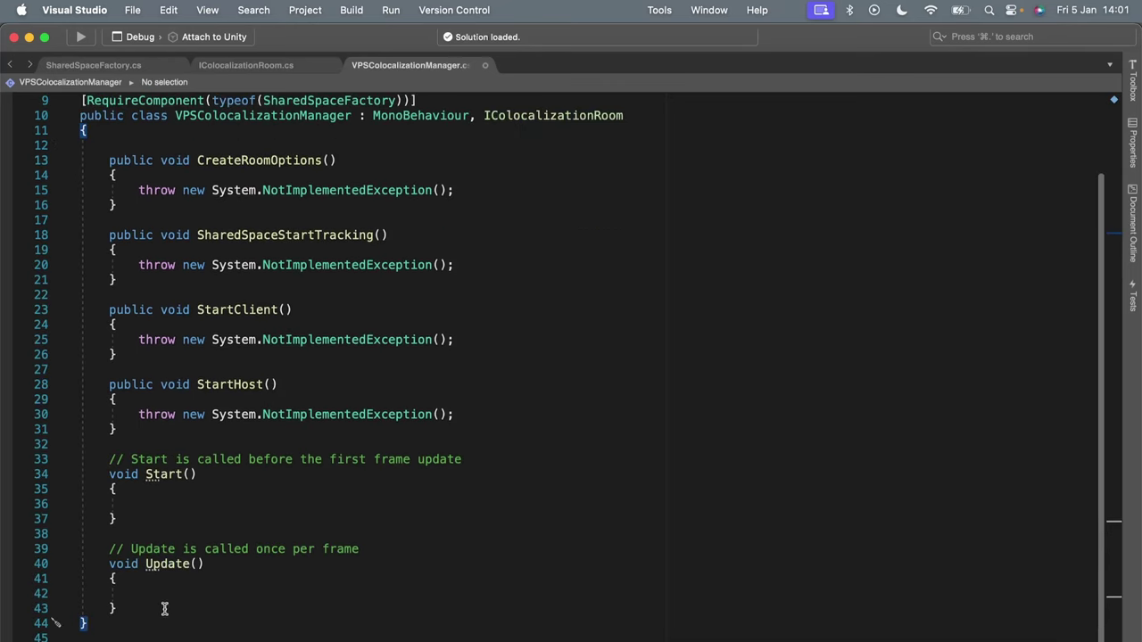
left_click_drag(160, 609, 71, 543)
key("BackSpace")
Move the Start method with its comment from the end of the class to above CreateRoomOptions.
left_click_drag(124, 519, 13, 465)
key("super+c")
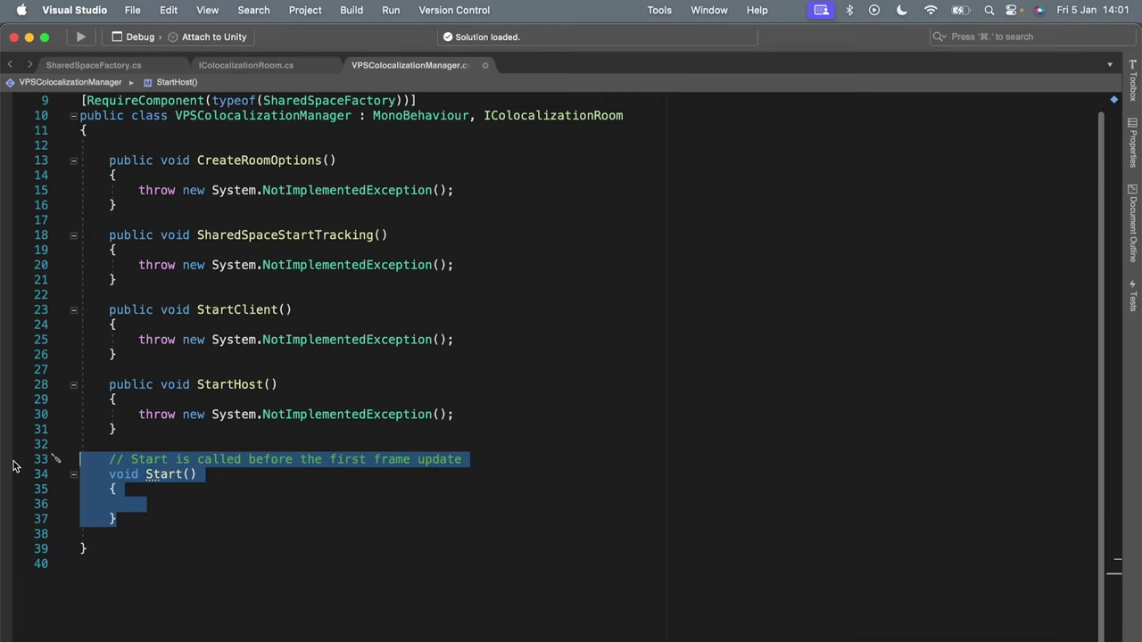
key("BackSpace")
scroll(127, 490, "up", 4)
left_click(130, 265)
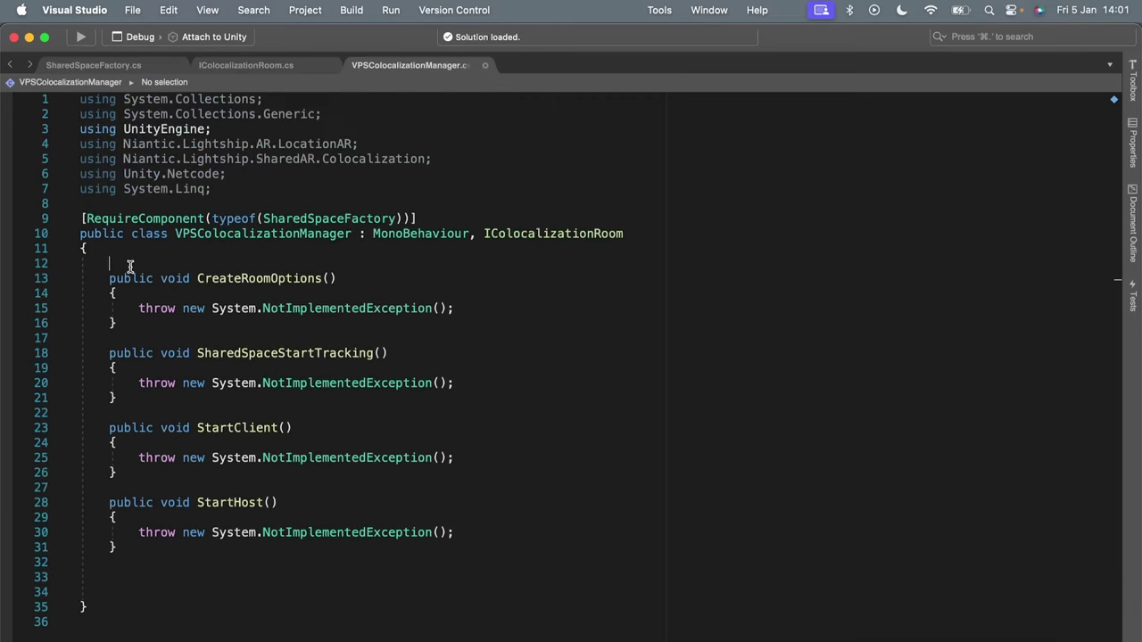
key("super+v")
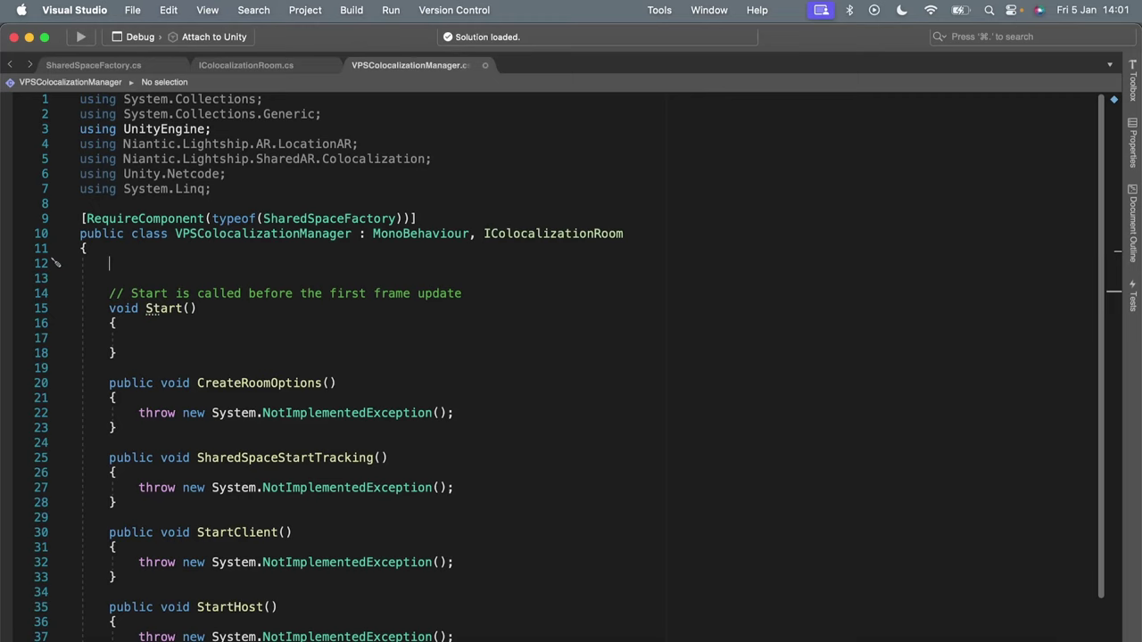
Add empty private OnEnable and OnDisable methods above the Start method.
type("OnE")
key("Return")
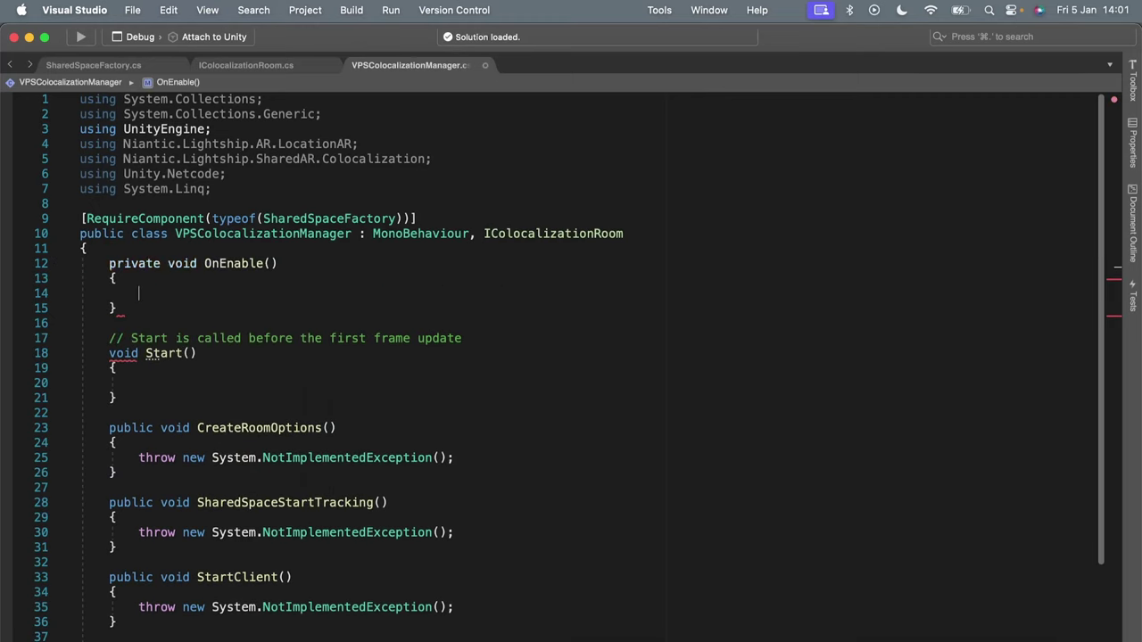
type("OnDi")
key("Return")
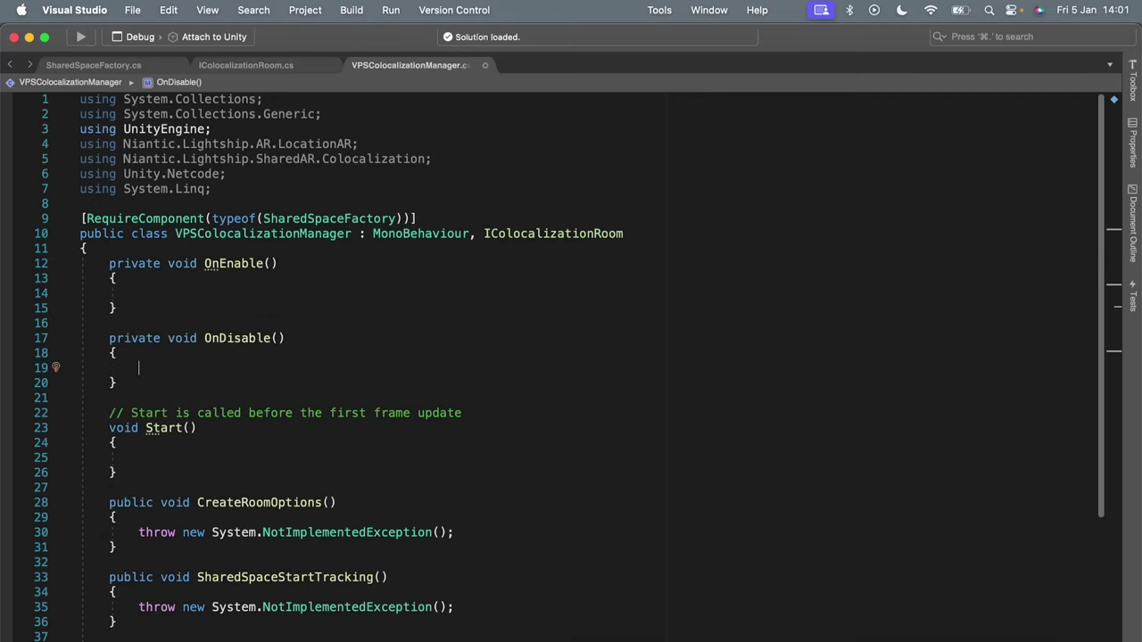
Declare a serialized private ARLocationManager field named locationManager at the start of the class, above OnEnable.
left_click(136, 250)
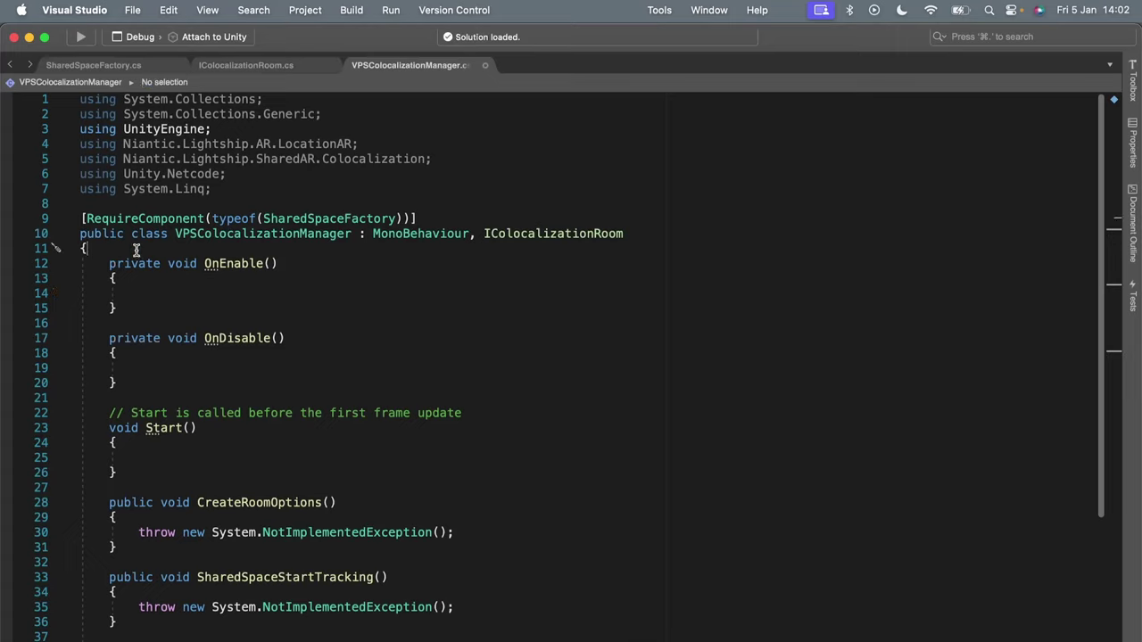
key("Return")
key("Return")
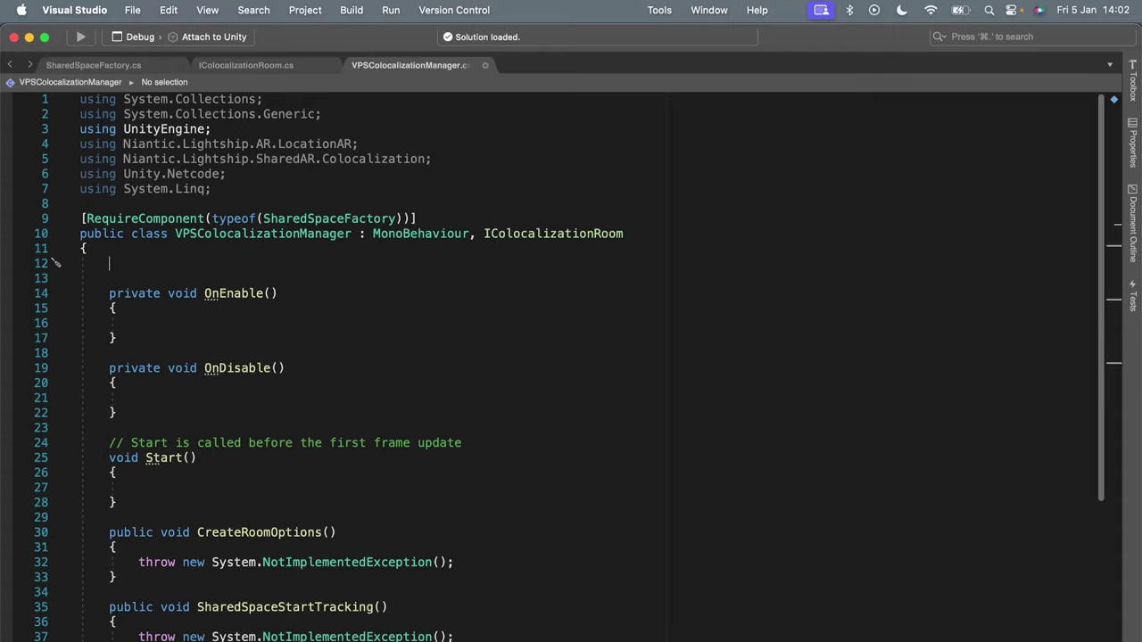
type("[SerializeField] private ")
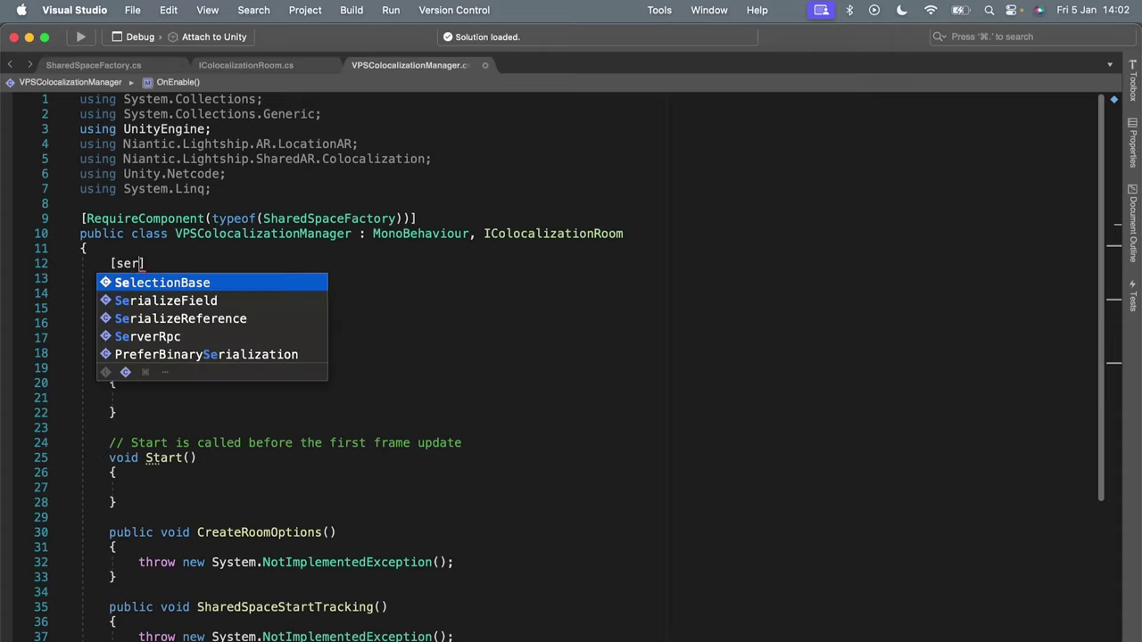
type("ARLoc")
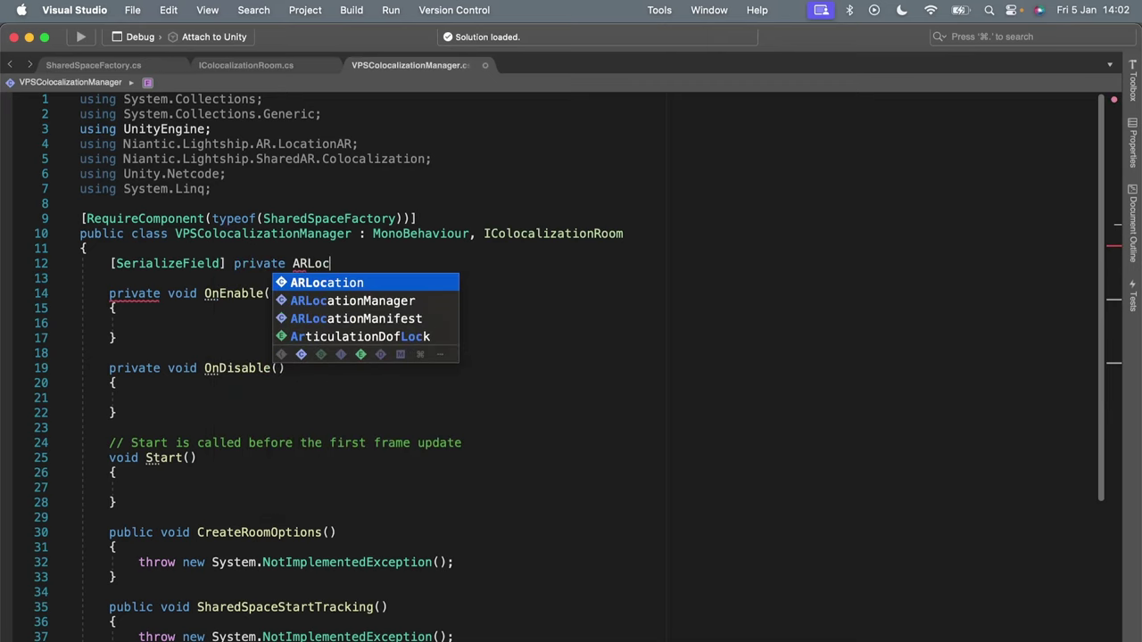
key("Down")
key("Return")
type("lo")
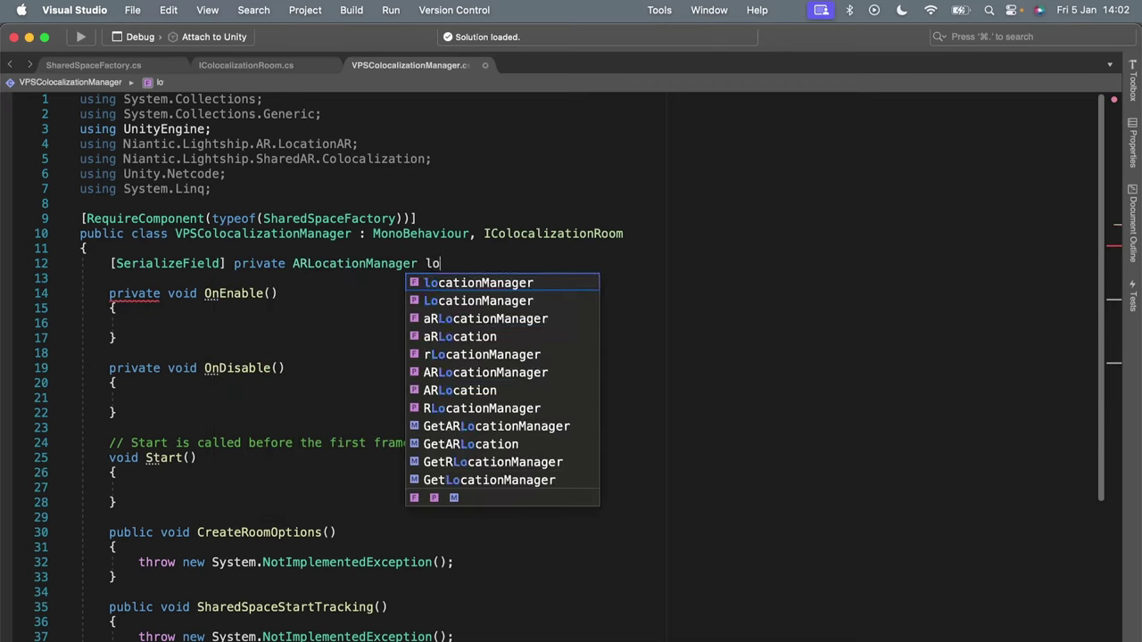
key("Return")
type(";")
key("Return")
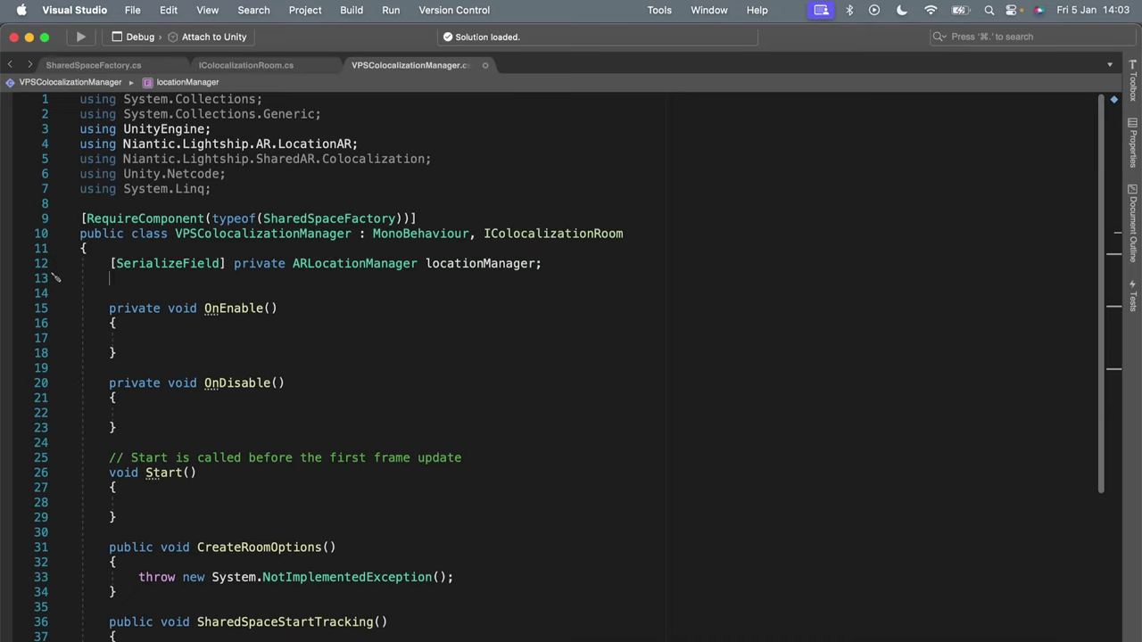
Declare a serialized private GameObject field named connectionUI below locationManager.
type("[Se")
key("Return")
type("private ")
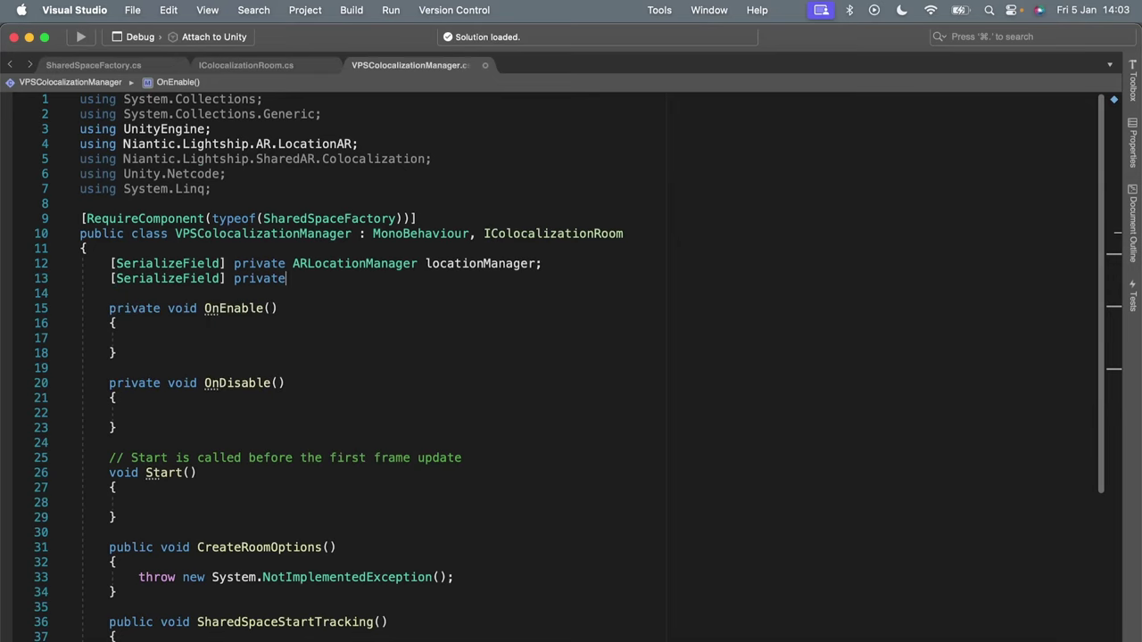
type("G")
key("Return")
type("co")
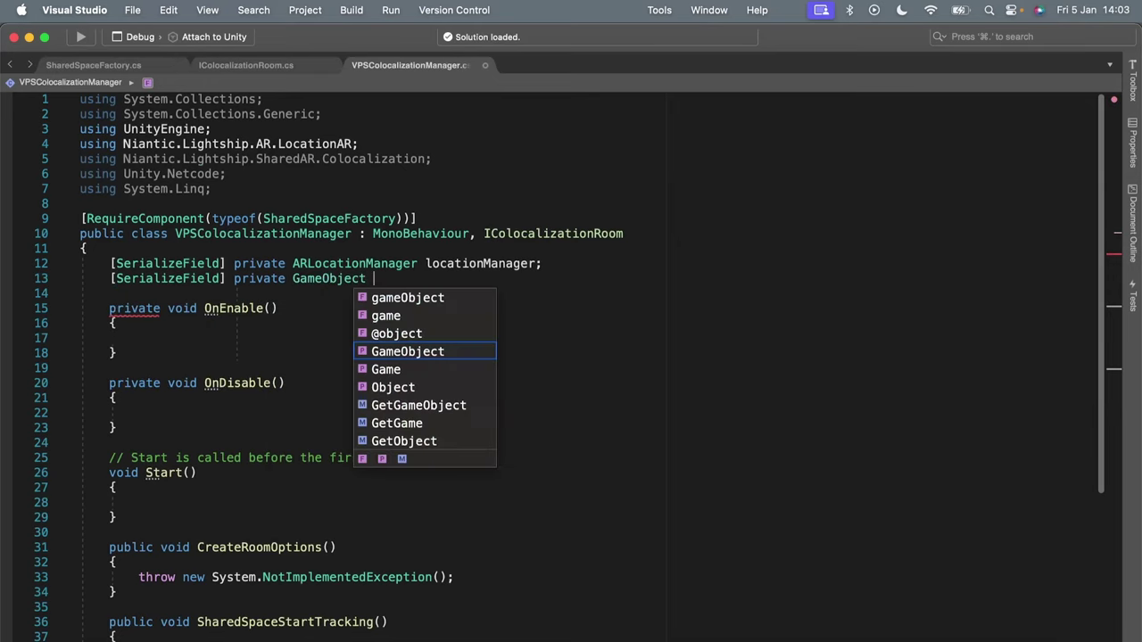
type("nnecti")
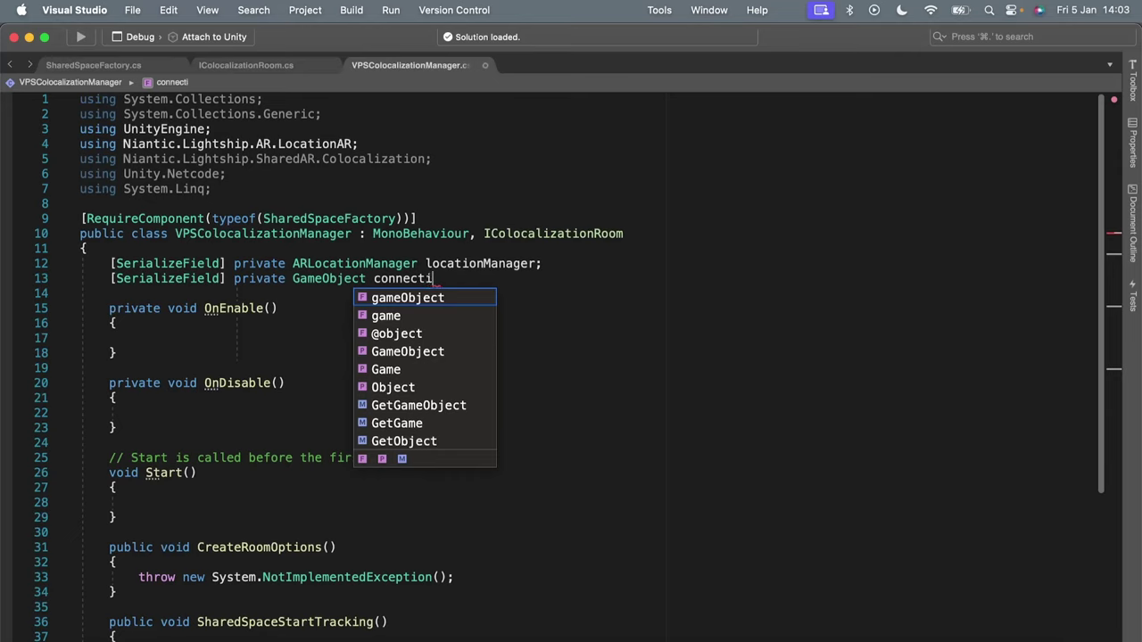
type("onUI;")
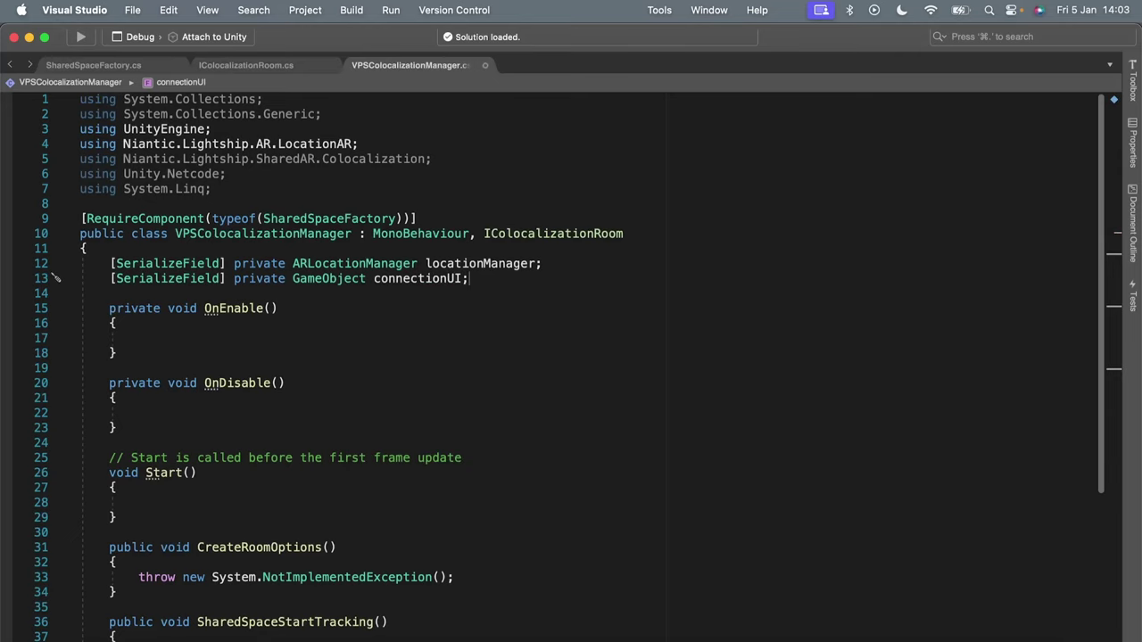
Declare a private SharedSpaceFactory field named sharedSpaceFactory below the serialized fields and place the cursor in the OnEnable body.
key("Return")
key("Return")
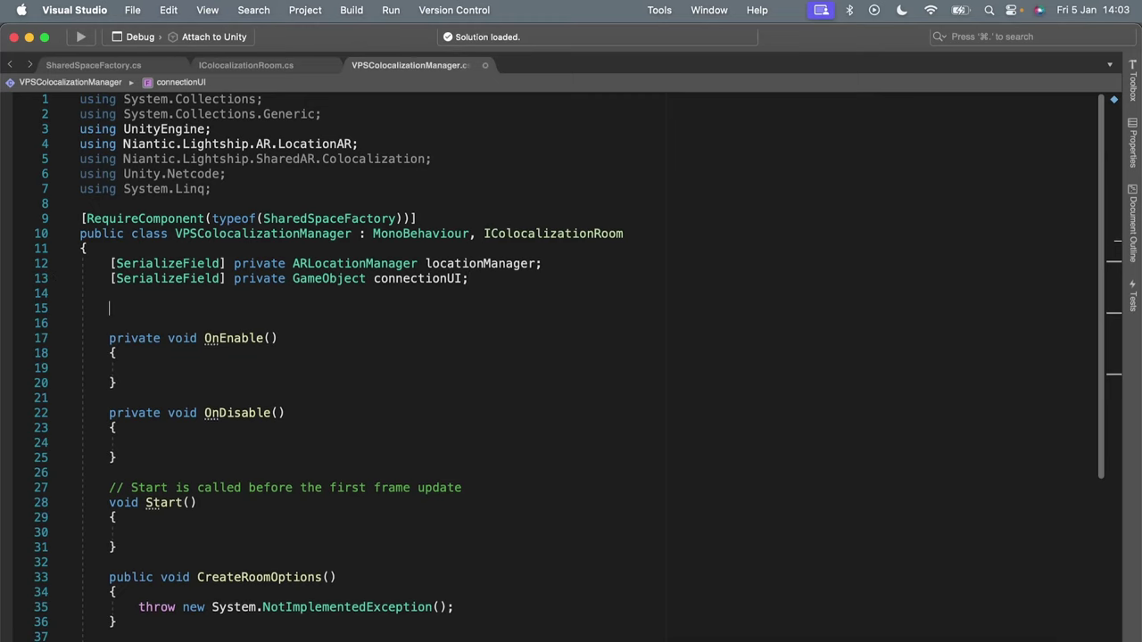
type("private Shared")
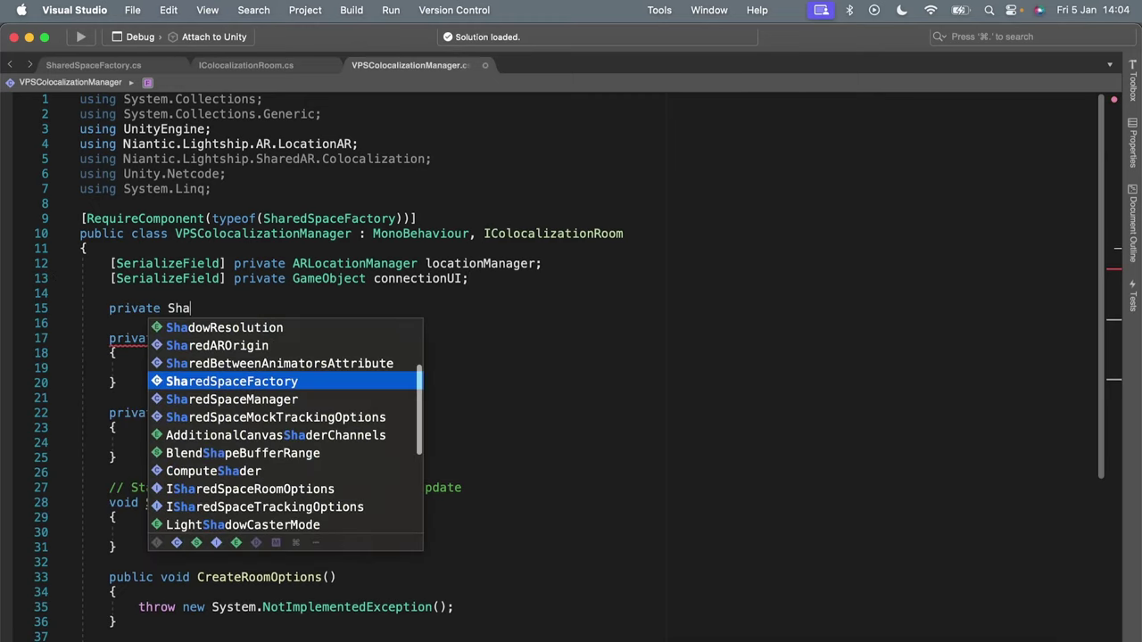
key("Return")
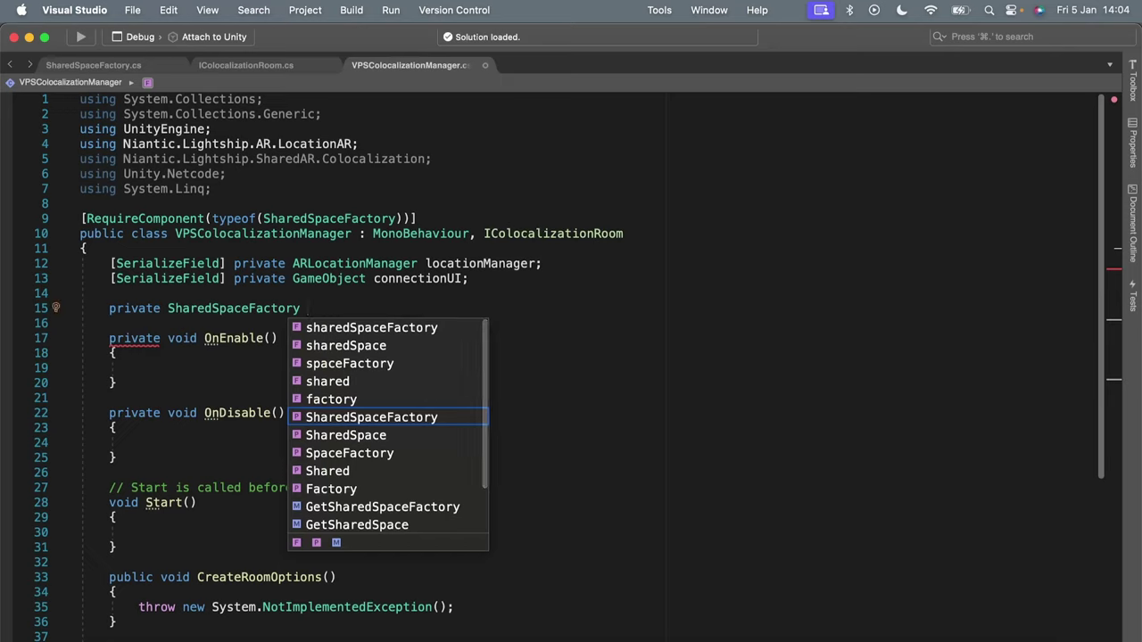
key("Up")
key("Up")
key("Up")
key("Up")
key("Up")
key("Return")
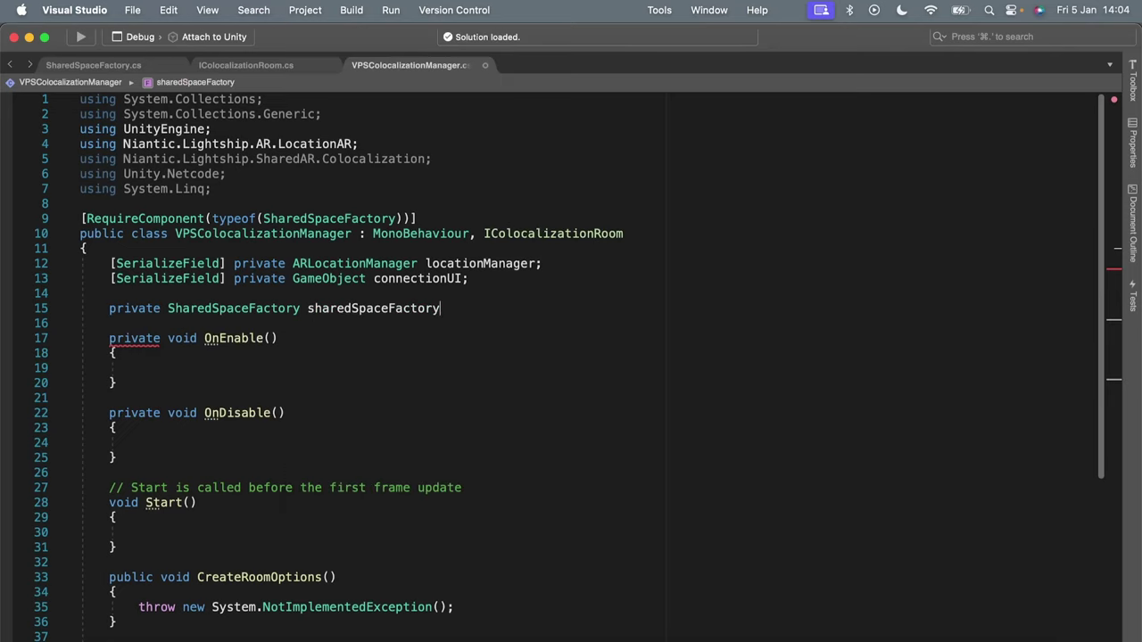
type(";")
left_click(223, 369)
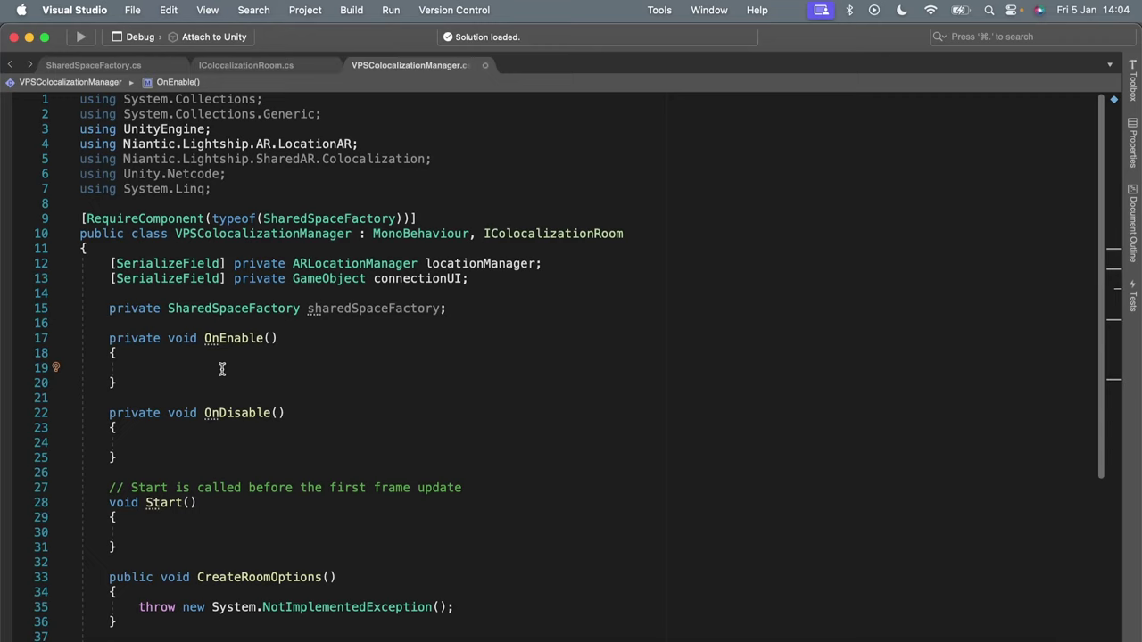
In OnEnable, assign sharedSpaceFactory the result of GetComponent<SharedSpaceFactory>().
type("sha")
key("Return")
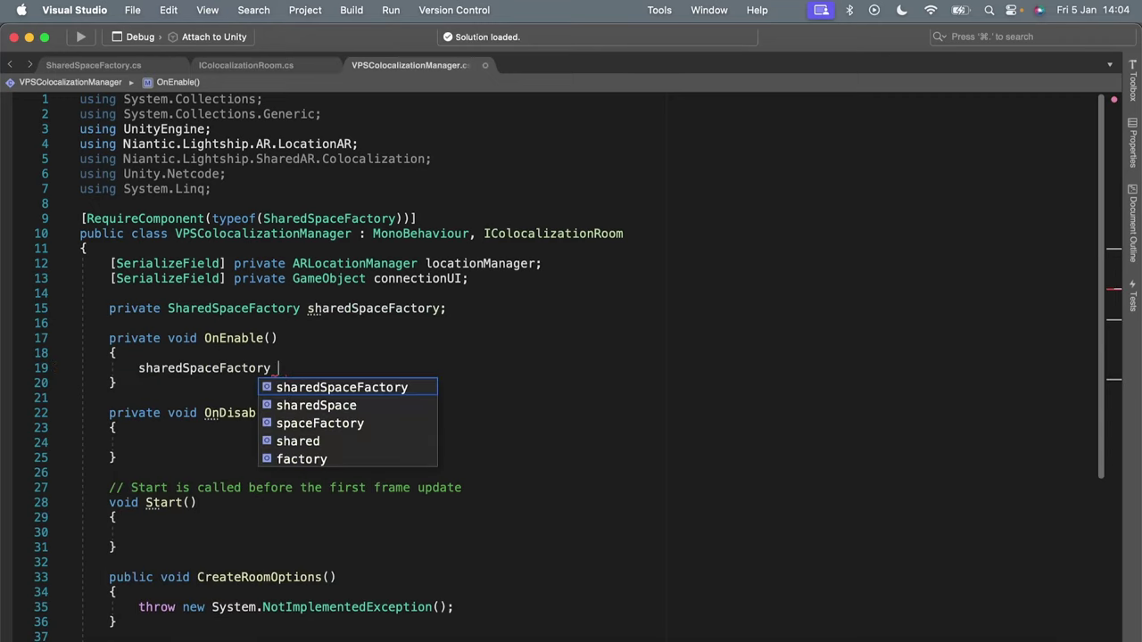
type("= Ge")
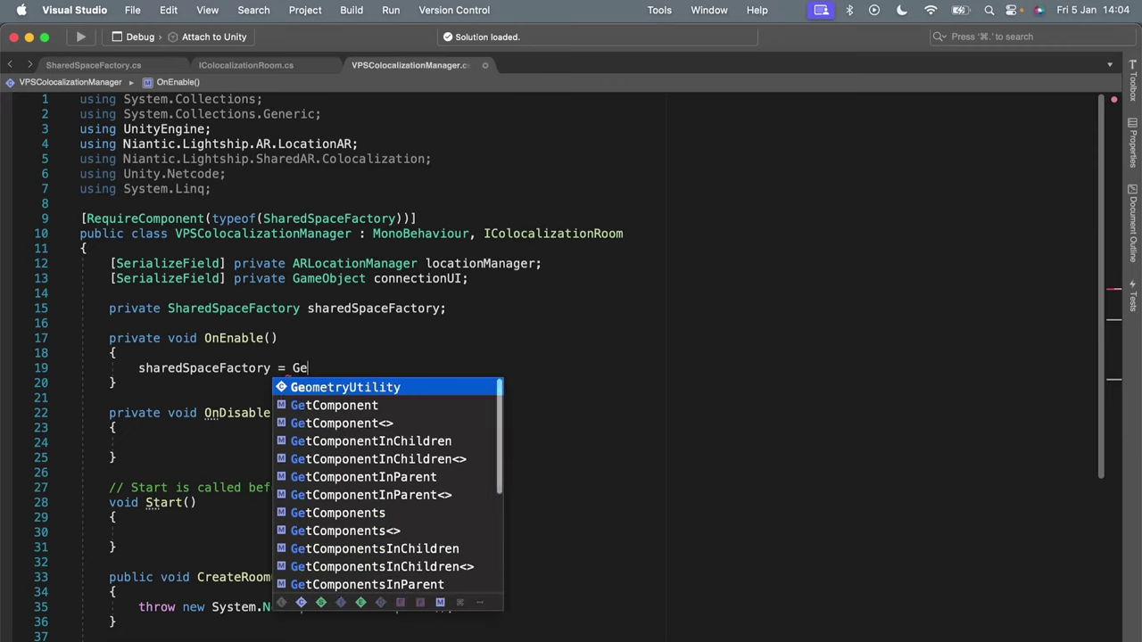
key("Down")
key("Down")
key("Return")
type("Sha>")
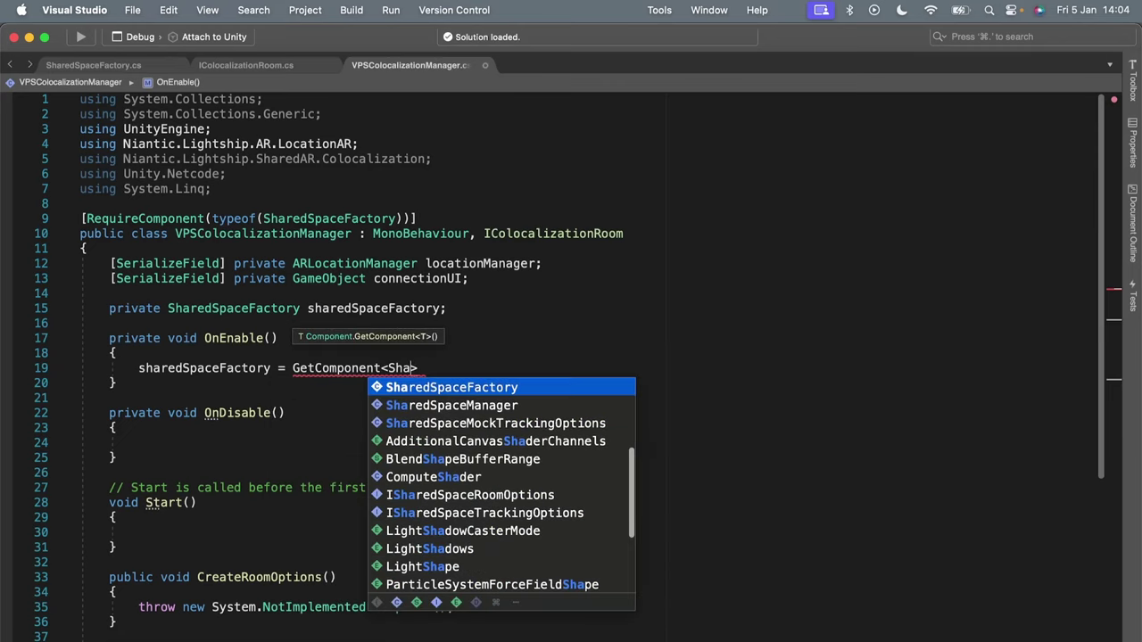
key("Return")
type(">();")
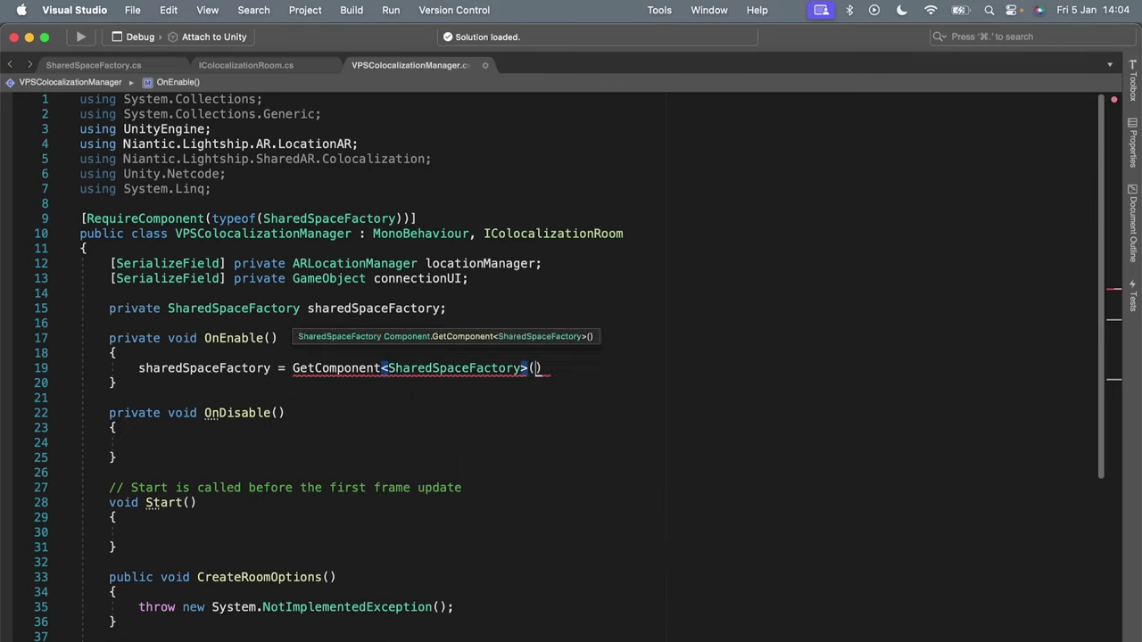
Below that assignment in OnEnable, subscribe SharedSpaceStartTracking to sharedSpaceFactory.OnSharedSpaceTracking with the += operator.
left_click_drag(558, 368, 140, 367)
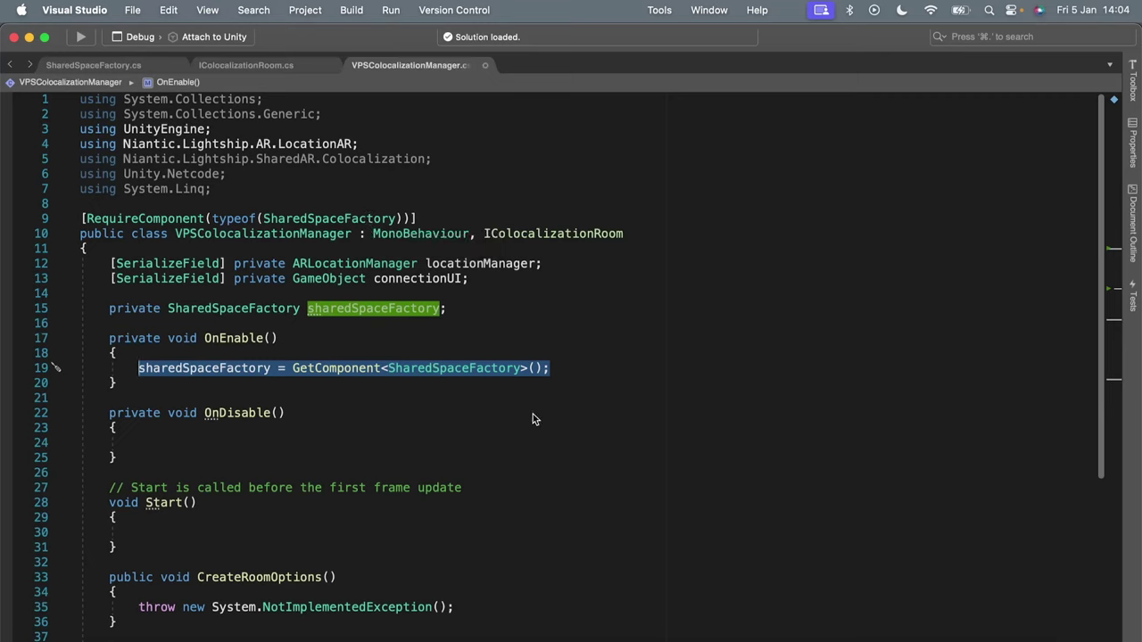
key("Right")
key("Return")
type("sharedSpaceFactory")
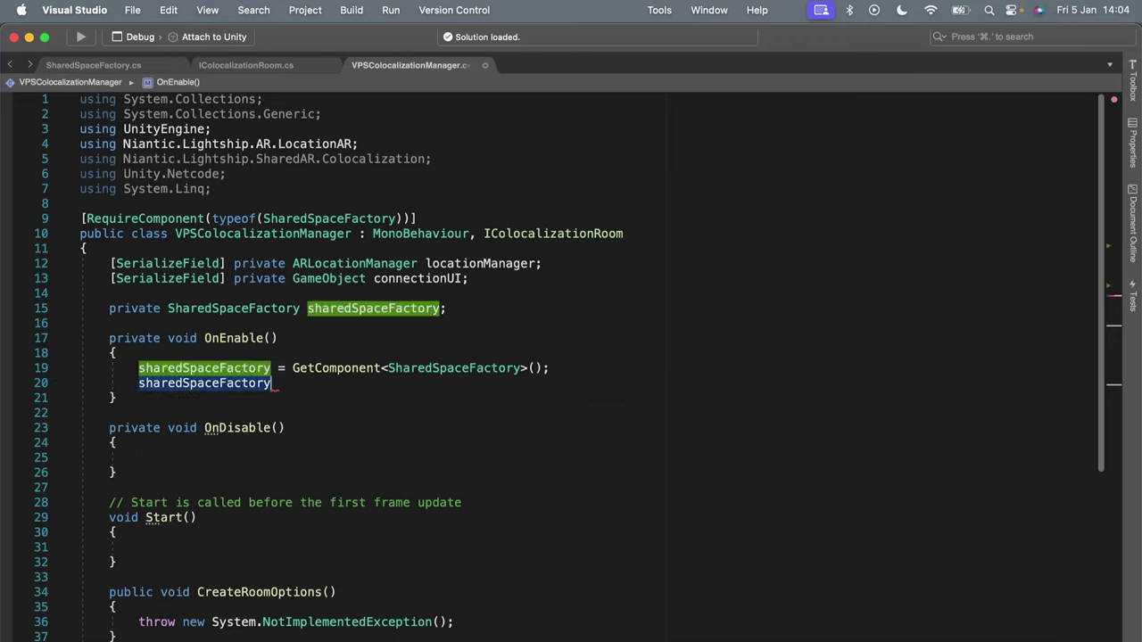
type(".on")
key("Return")
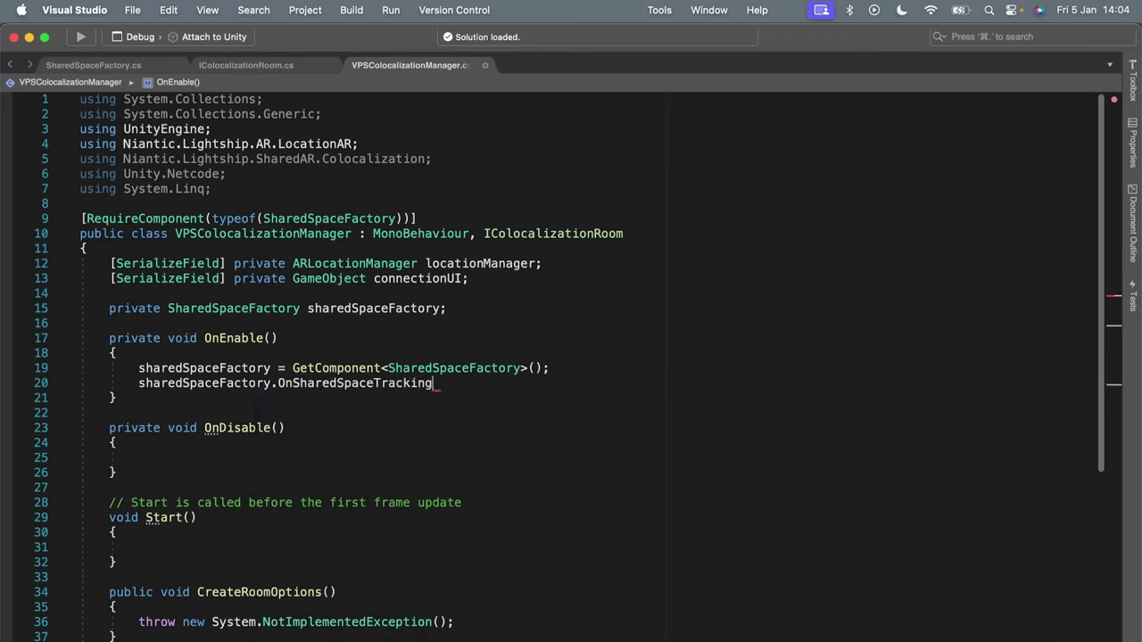
type("+ù=")
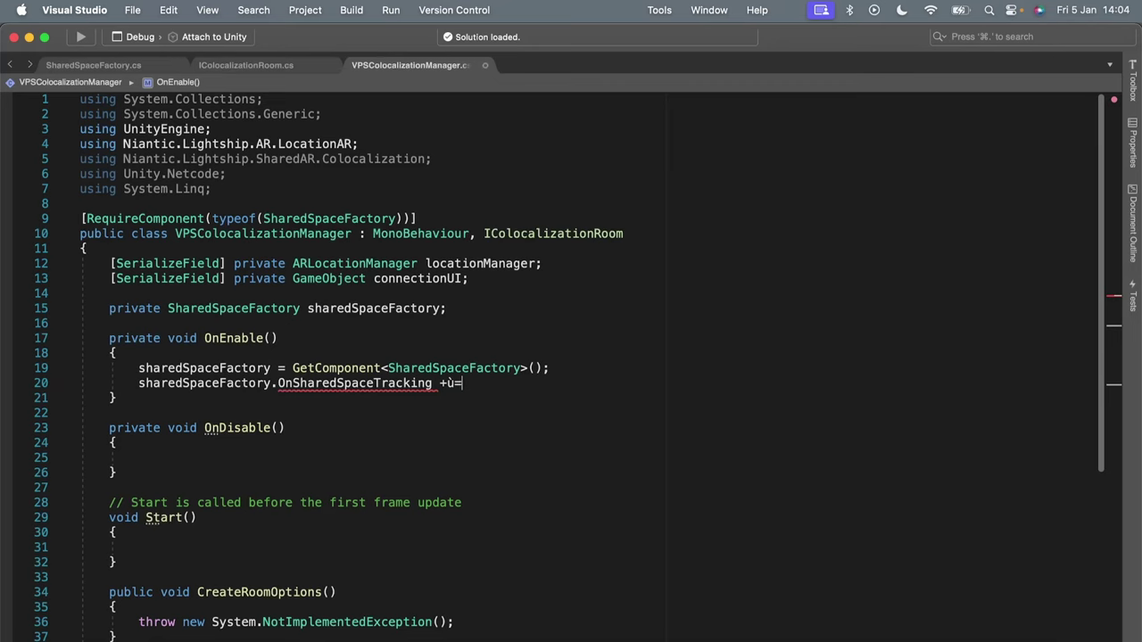
key("BackSpace")
key("BackSpace")
type("=")
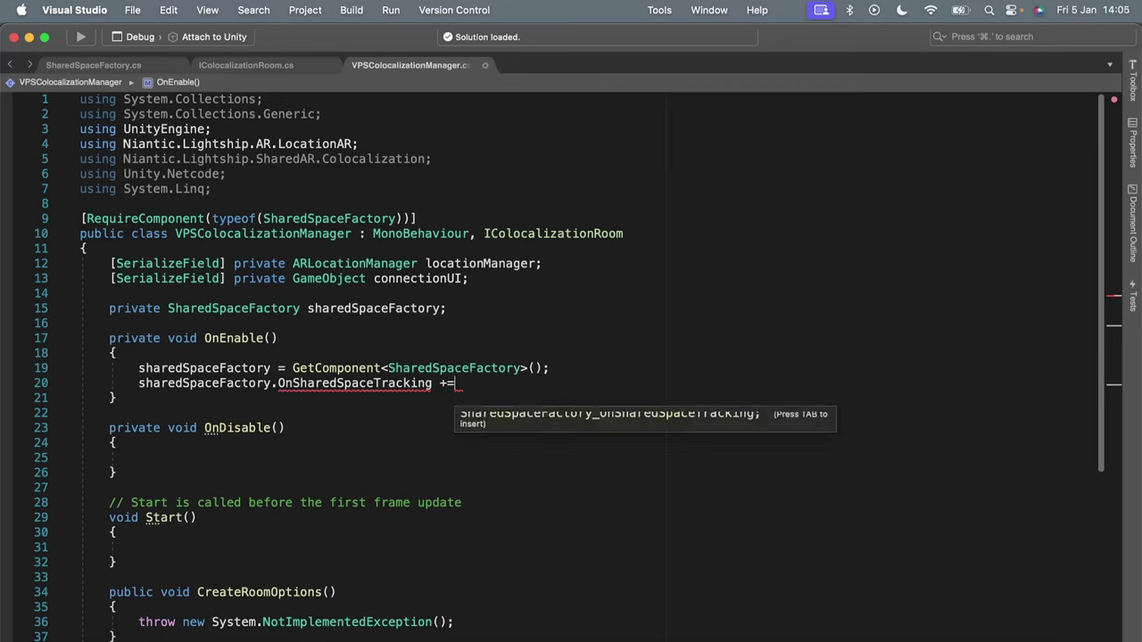
type(" SharedS")
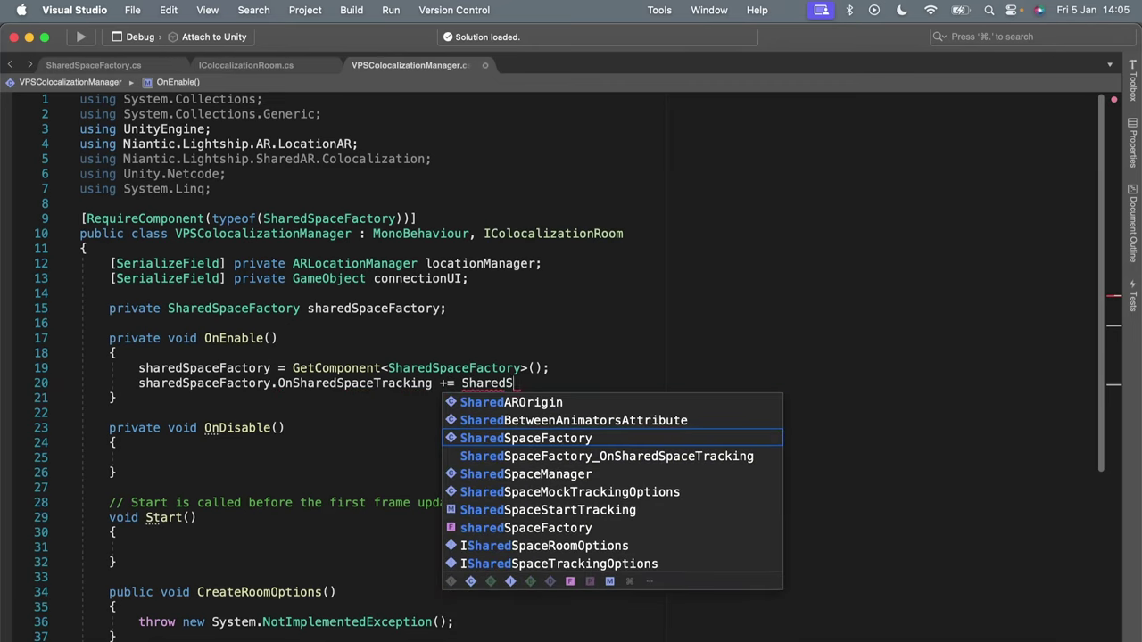
type("paceStar")
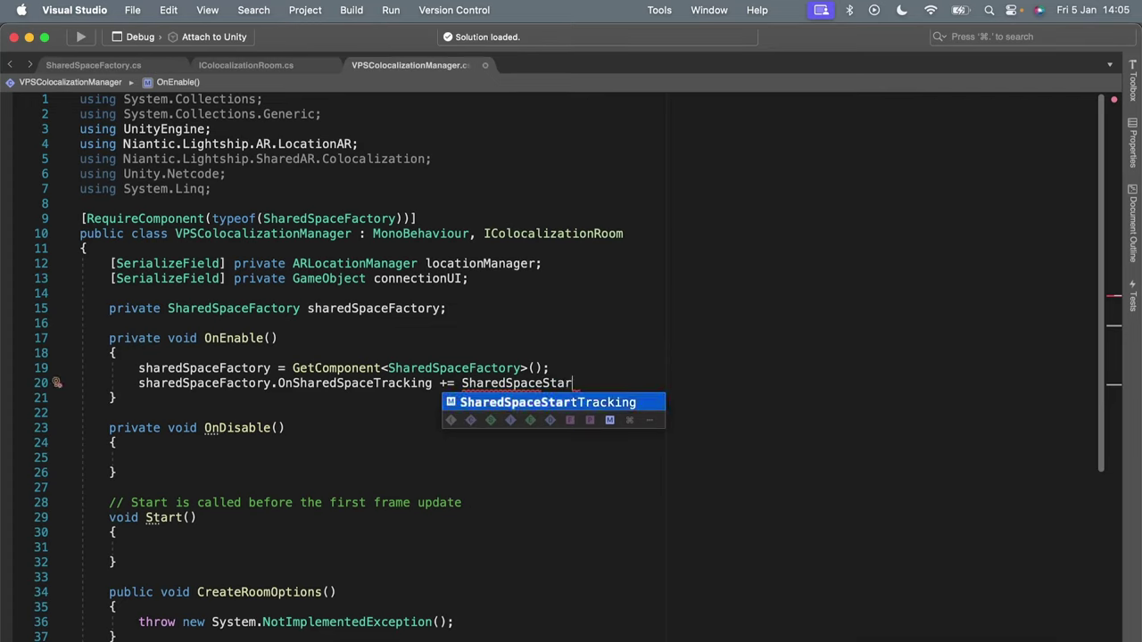
key("Tab")
type(";")
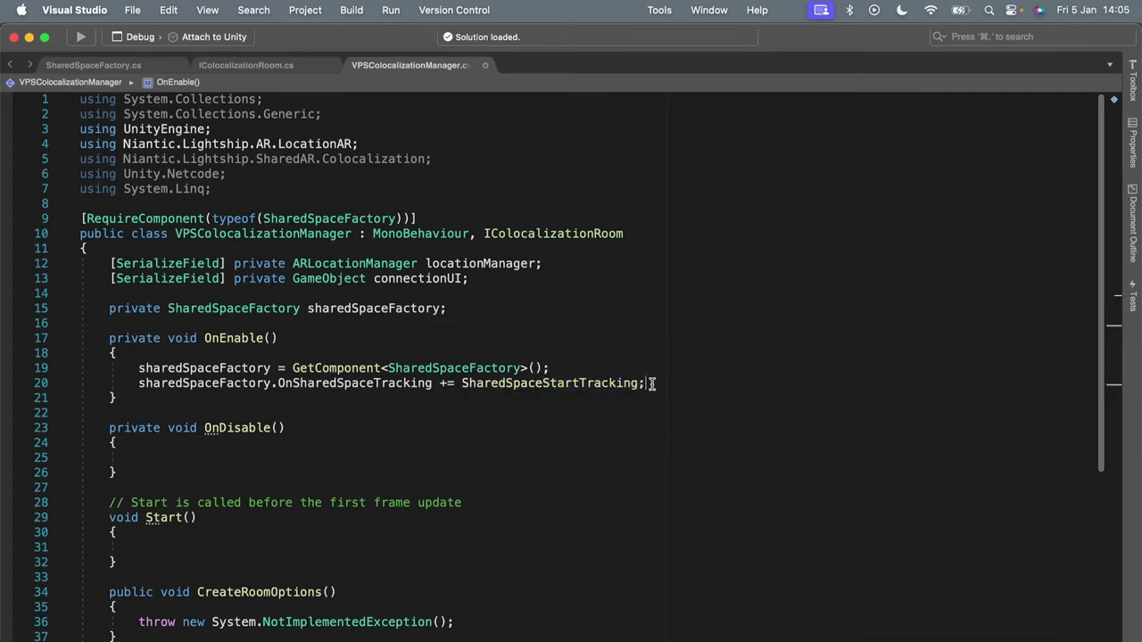
Copy the OnSharedSpaceTracking subscription line into OnDisable and change its operator to -= to unsubscribe SharedSpaceStartTracking.
left_click_drag(655, 384, 139, 381)
key("super+c")
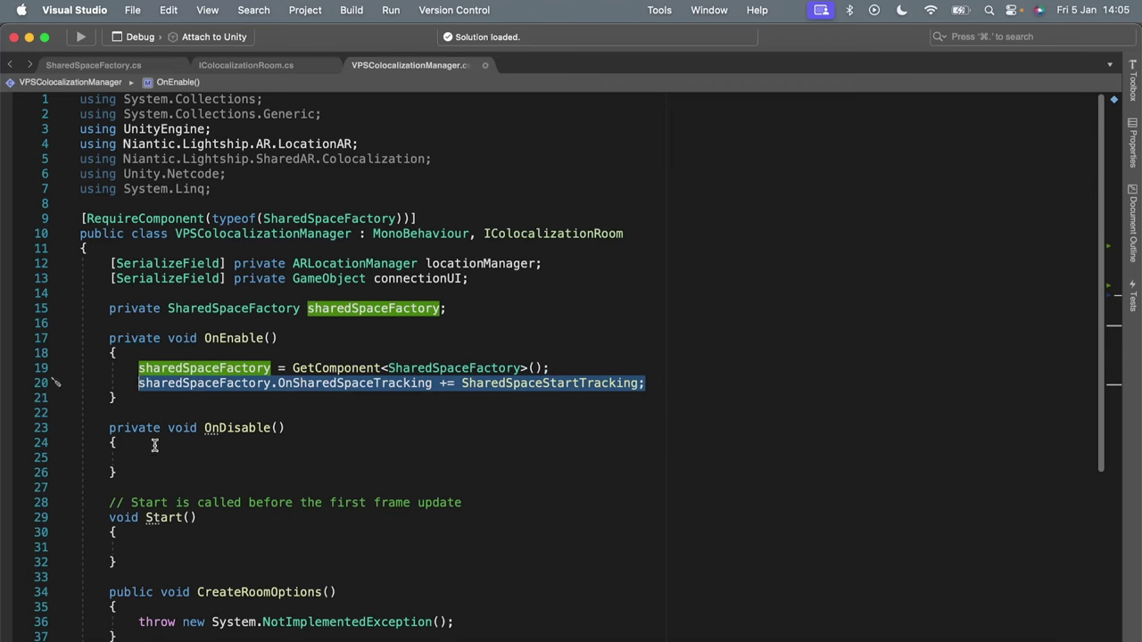
left_click(160, 458)
key("super+v")
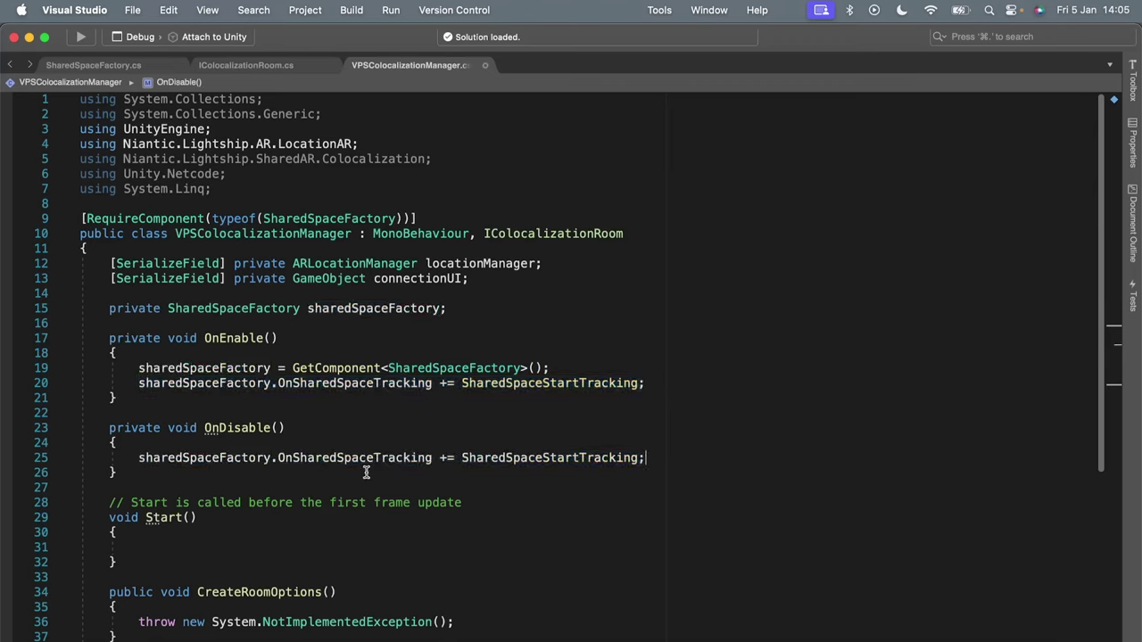
left_click(446, 458)
key("BackSpace")
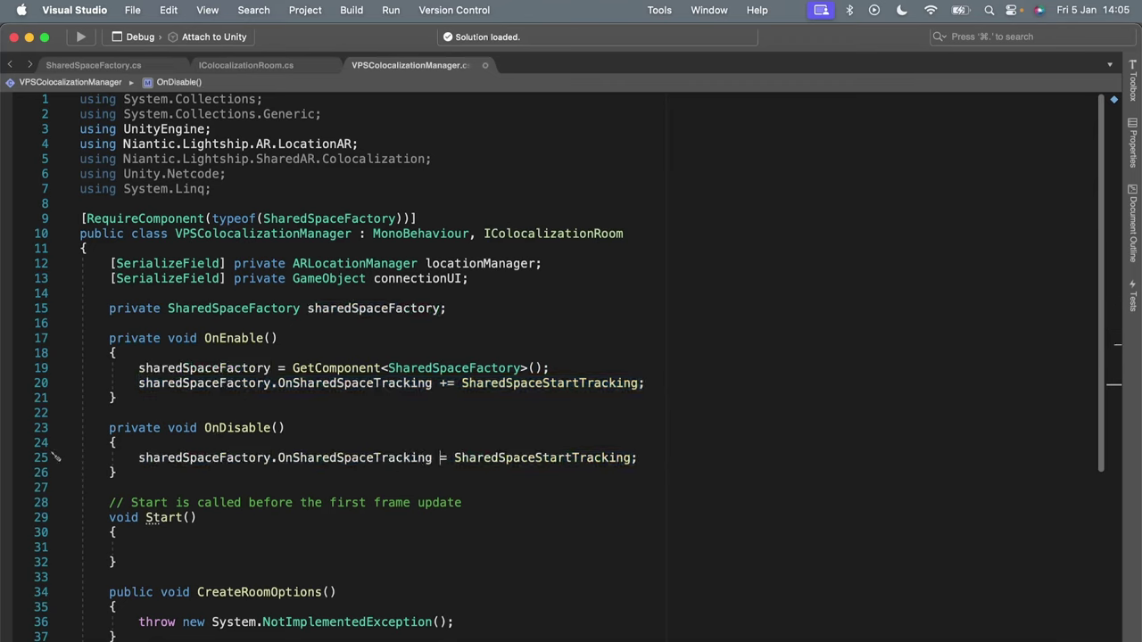
type("-")
Delete the NotImplementedException line from the body of the CreateRoomOptions method.
scroll(518, 545, "down", 2)
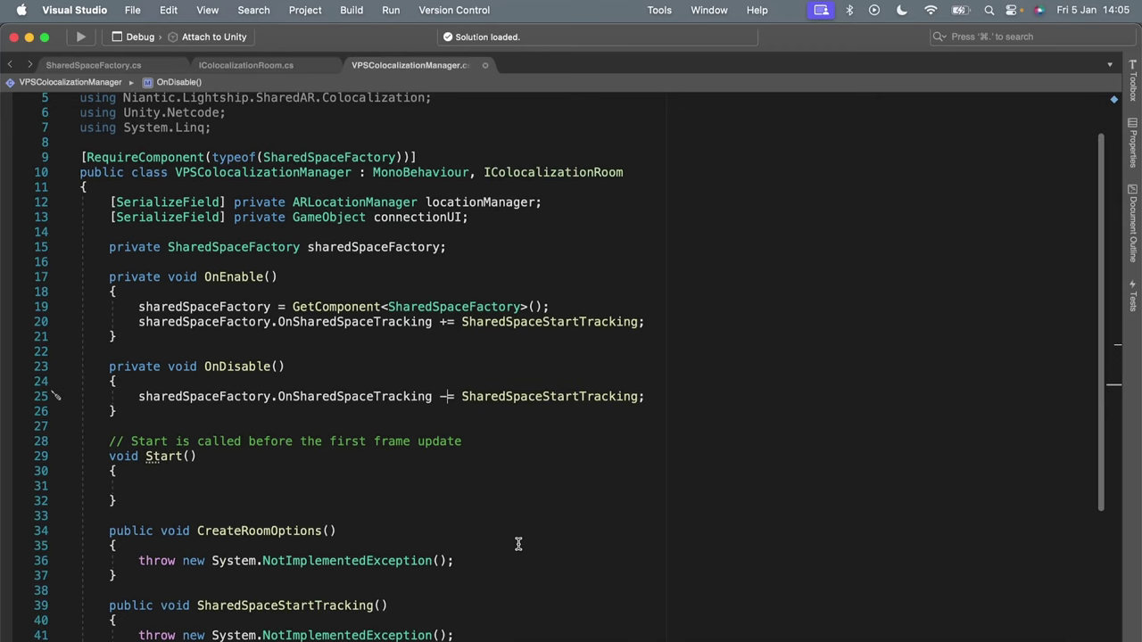
scroll(518, 543, "down", 8)
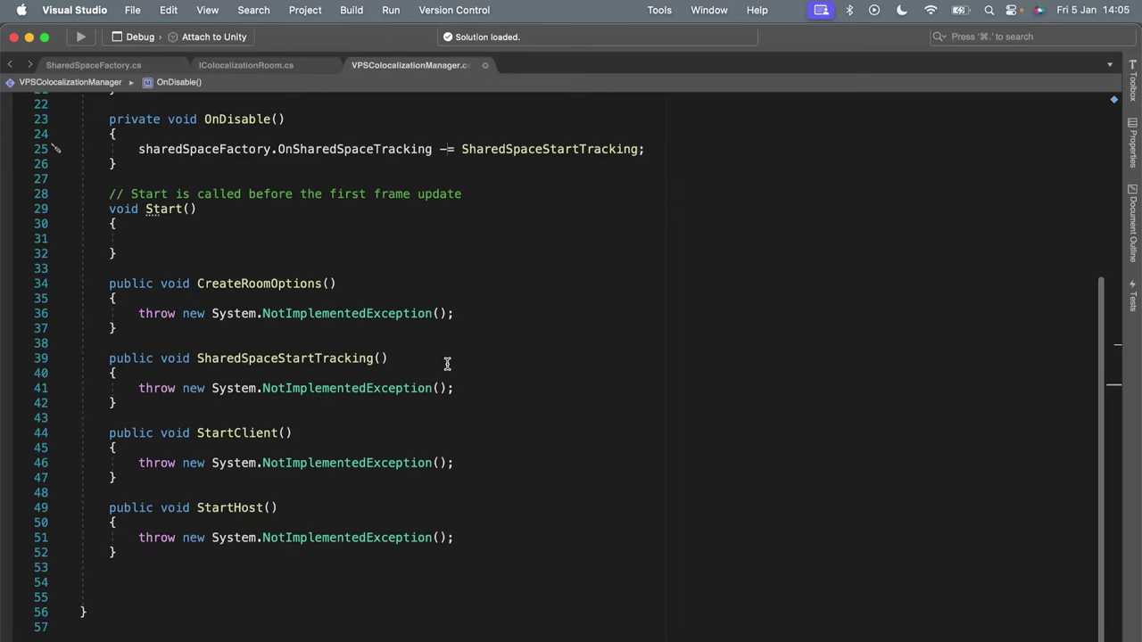
left_click(359, 283)
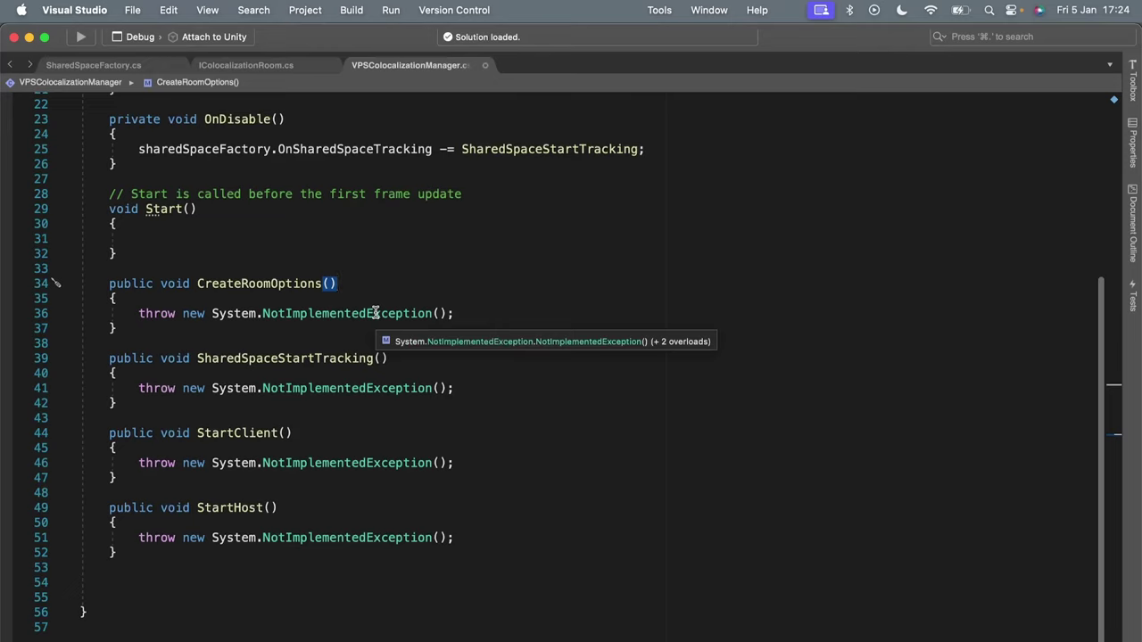
left_click_drag(460, 314, 140, 314)
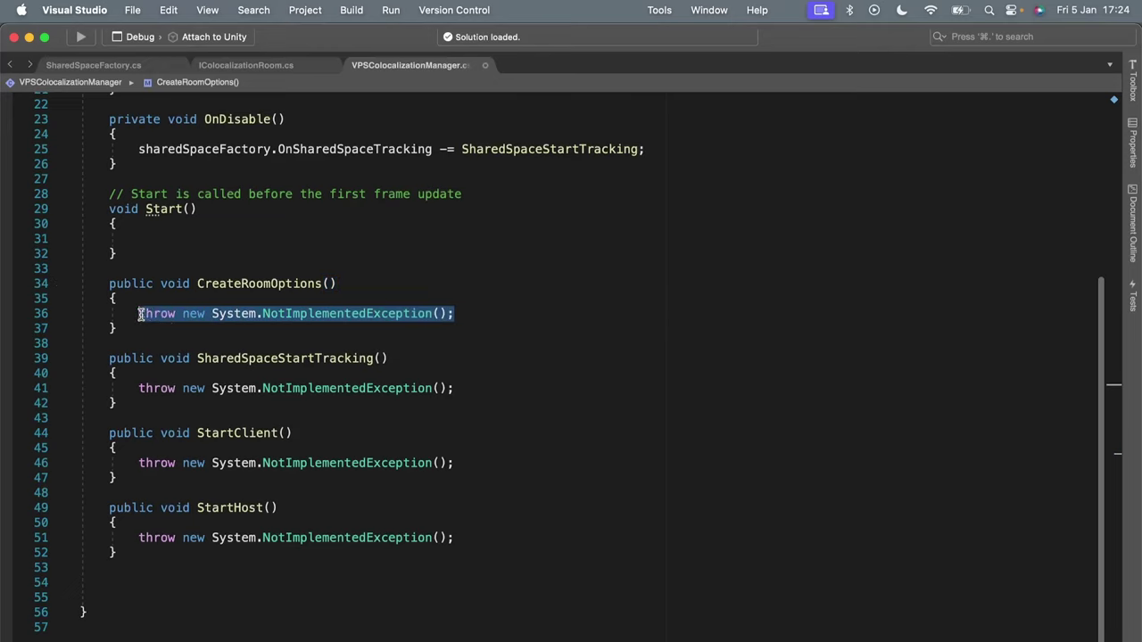
key("BackSpace")
In CreateRoomOptions, declare a string roomName set to locationManager.ARLocations.First().Payload.ToBase64().
type("string")
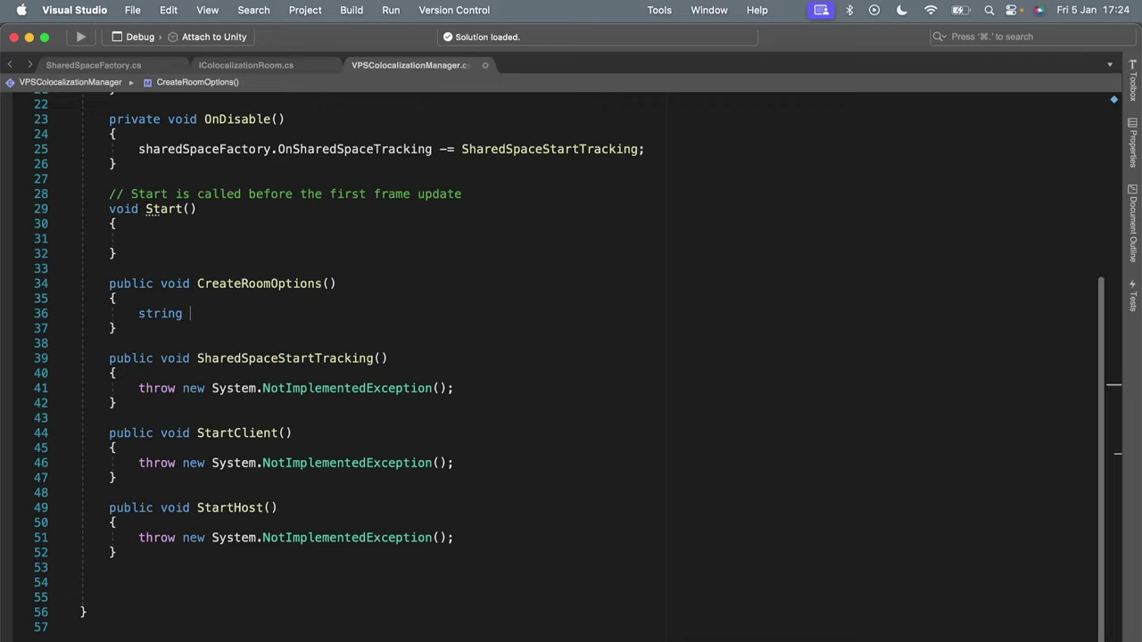
type(" roomName ")
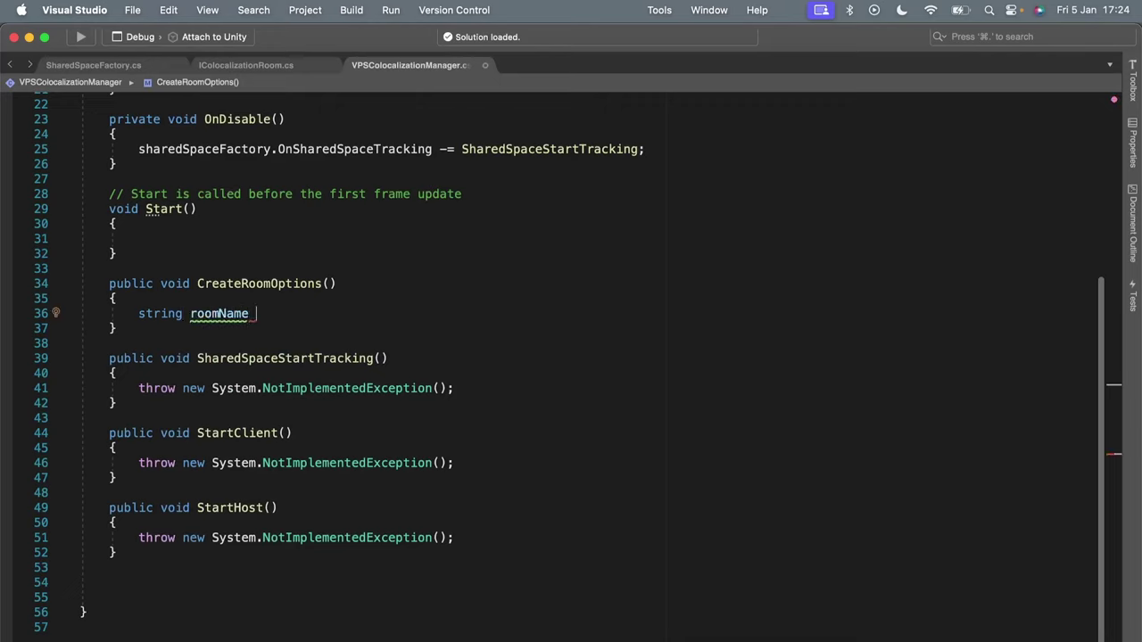
type("= loc")
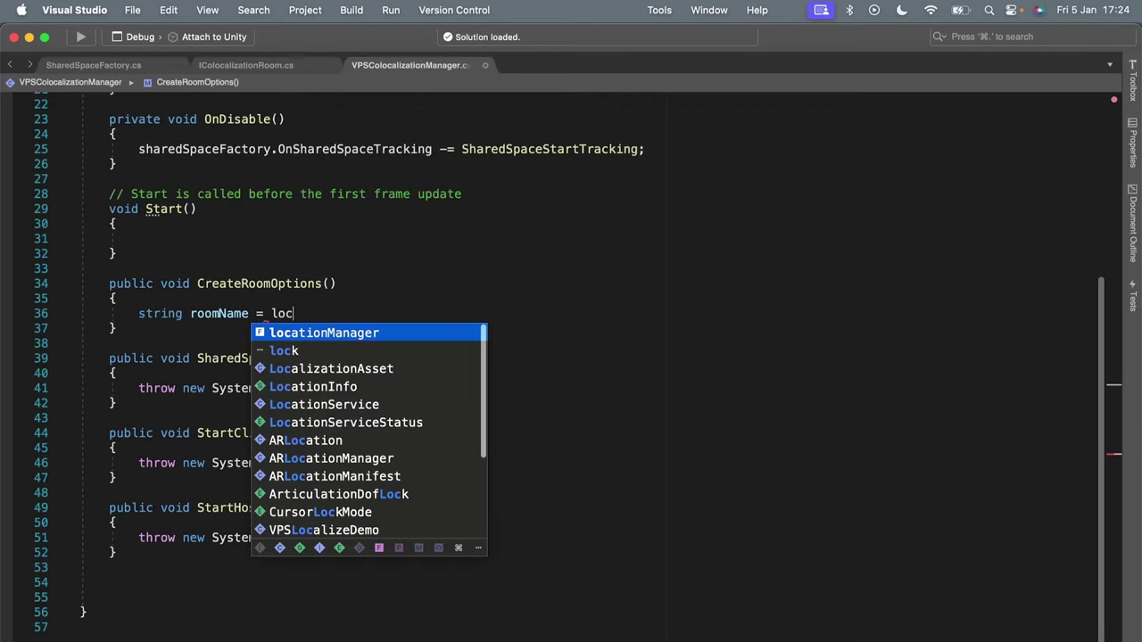
key("Tab")
type(".AR")
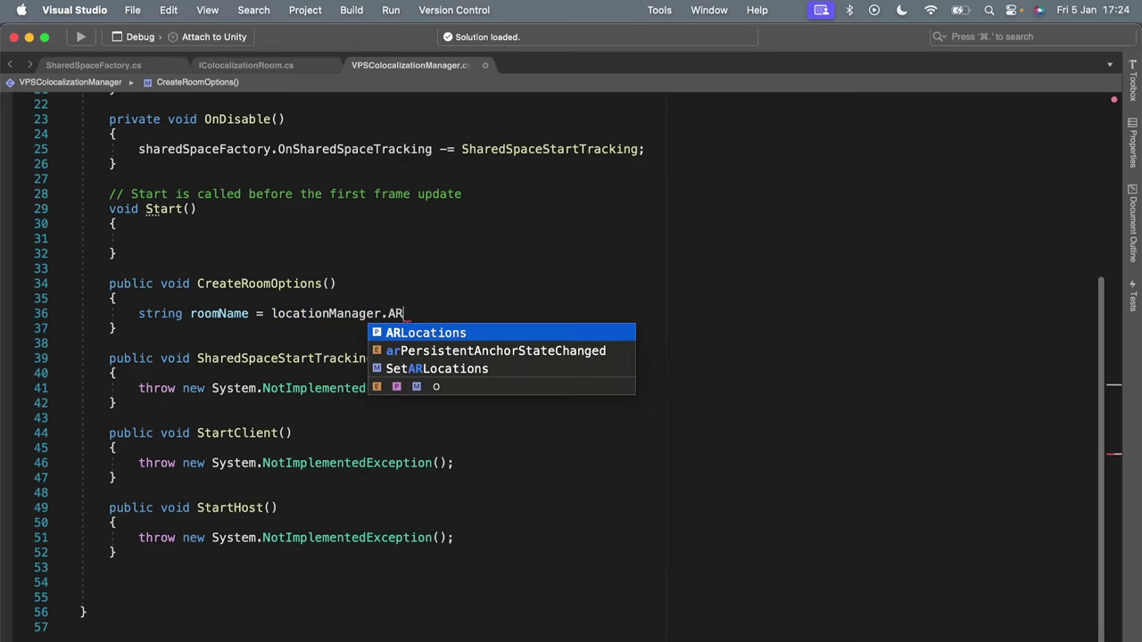
key("Tab")
type(".Fir")
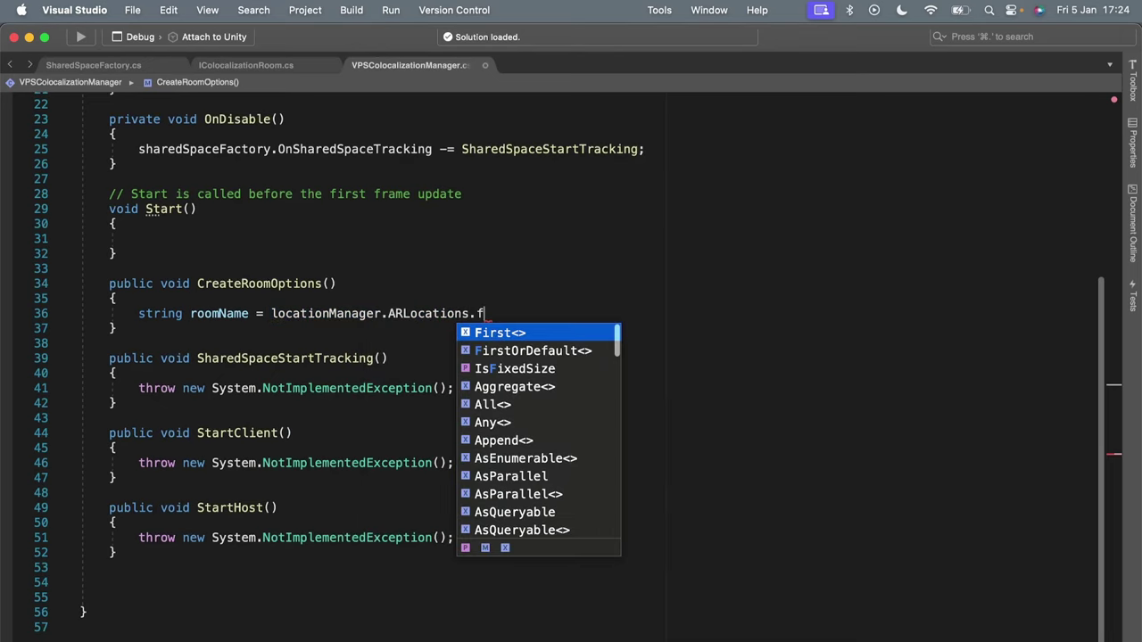
key("Tab")
key("Right")
type(".pa")
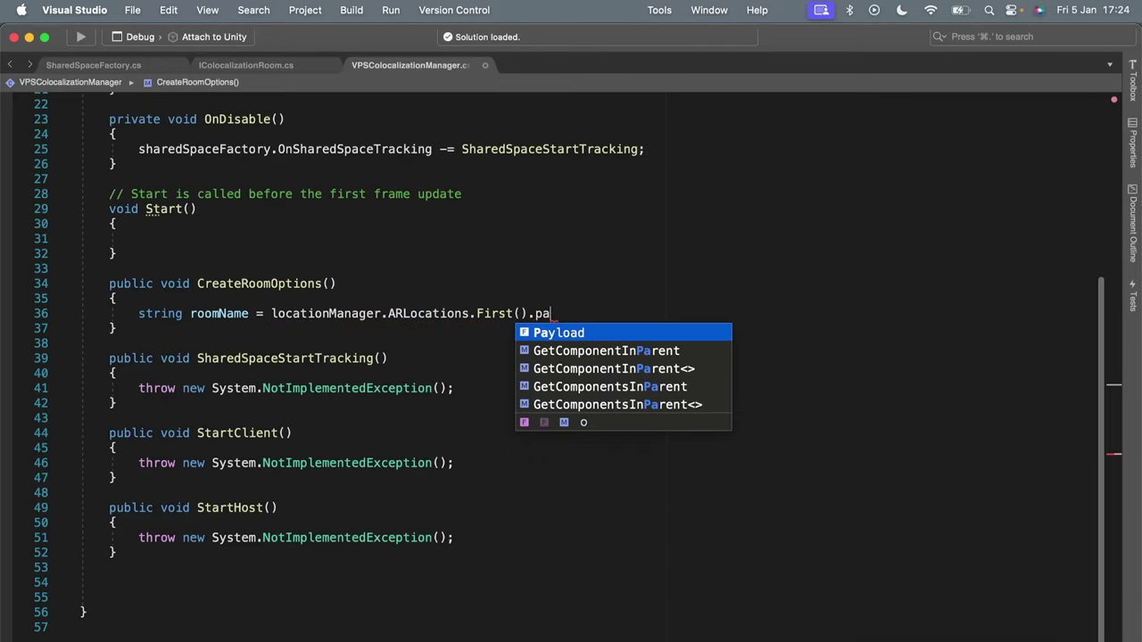
key("Tab")
type(".")
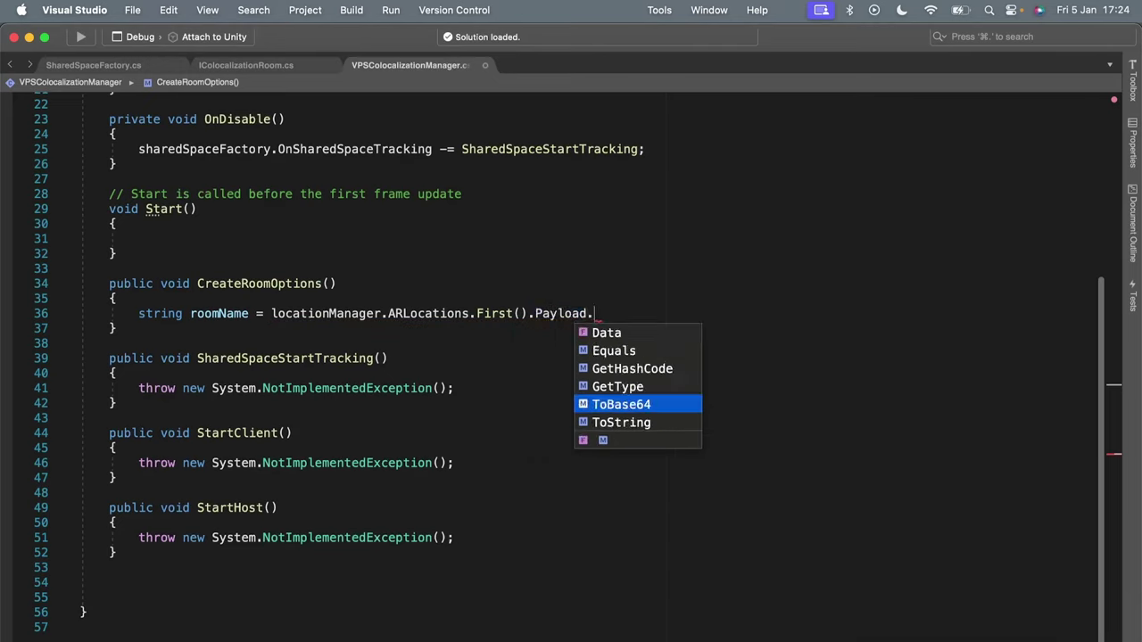
key("Tab")
type("();")
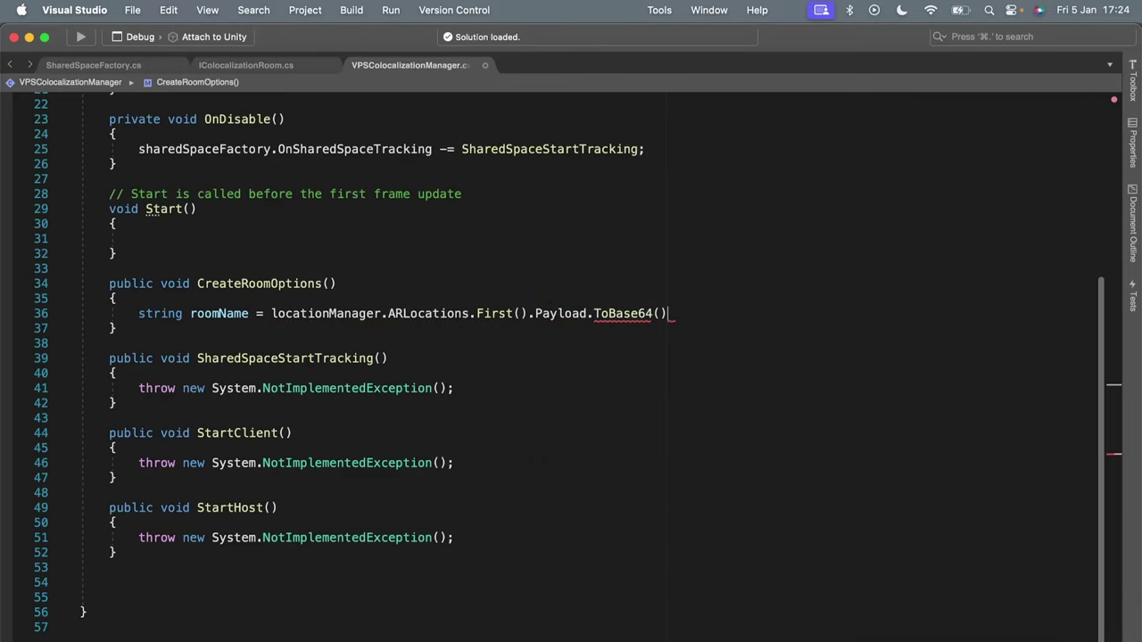
On a new line in CreateRoomOptions, declare var vpsTrackingOptions assigned from a call to ISharedSpaceTrackingOptions.CreateVpsTrackingOptions.
key("Return")
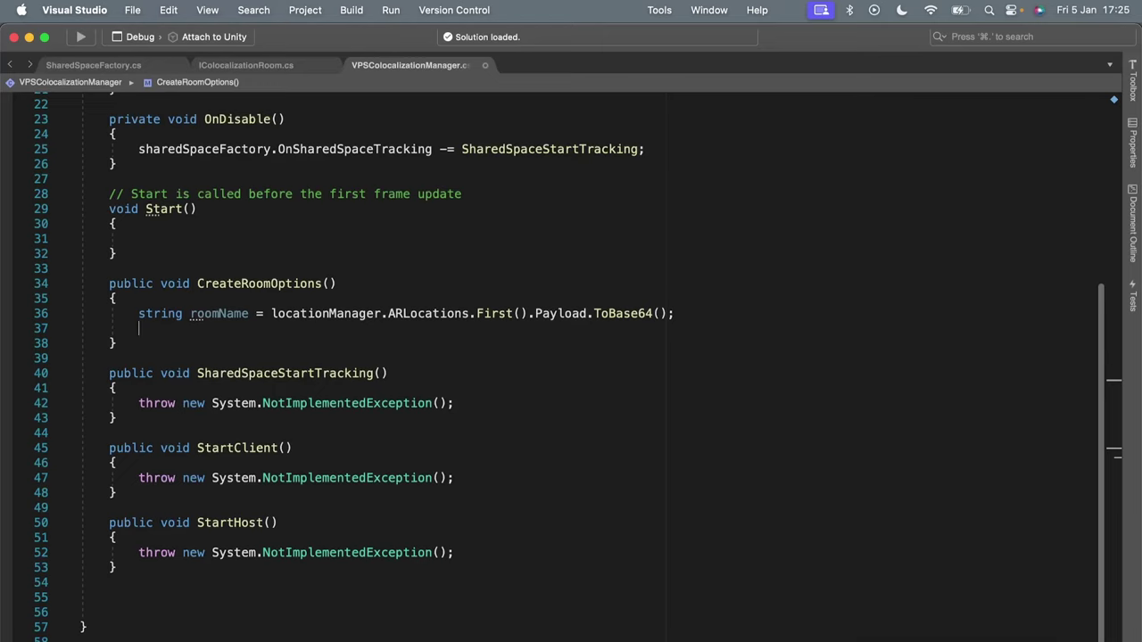
type("var")
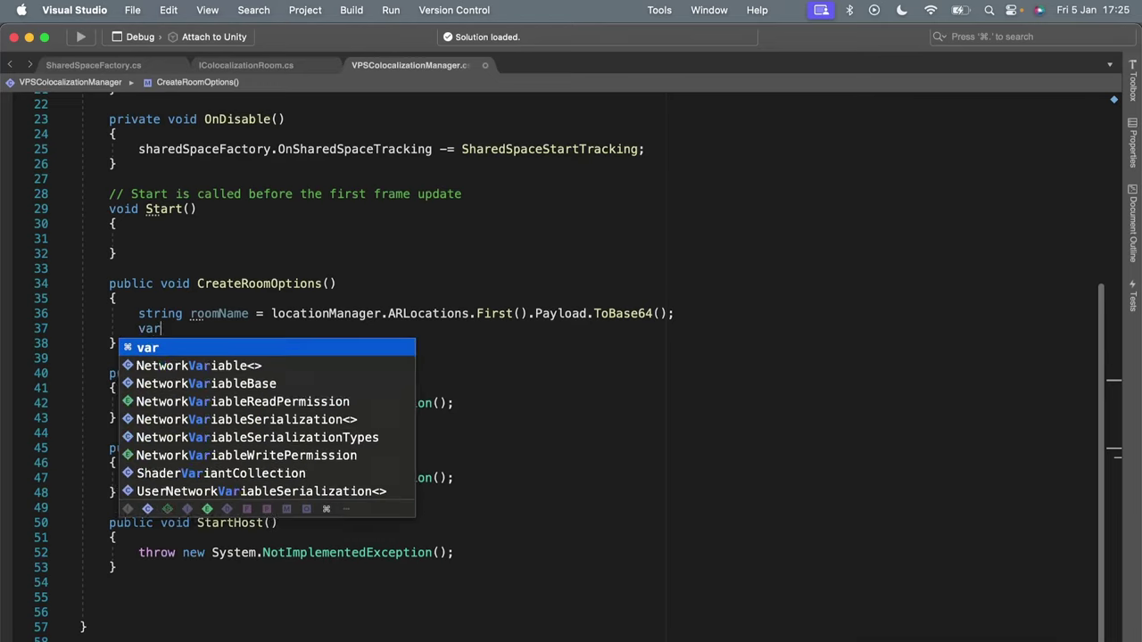
type(" vpsTrack")
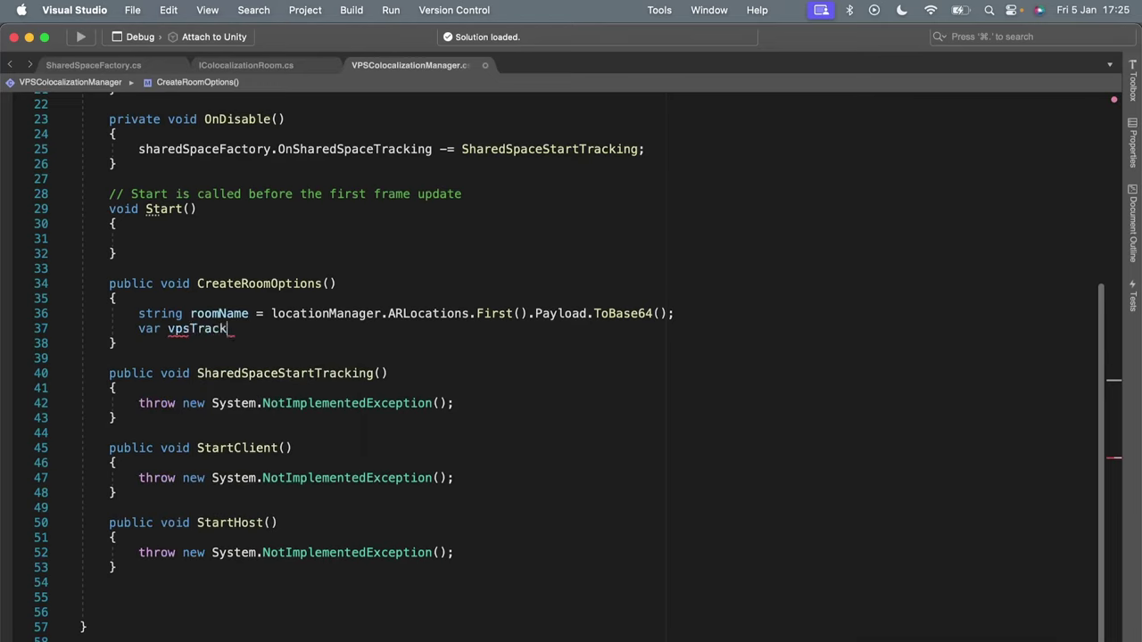
type("ing0ptions ")
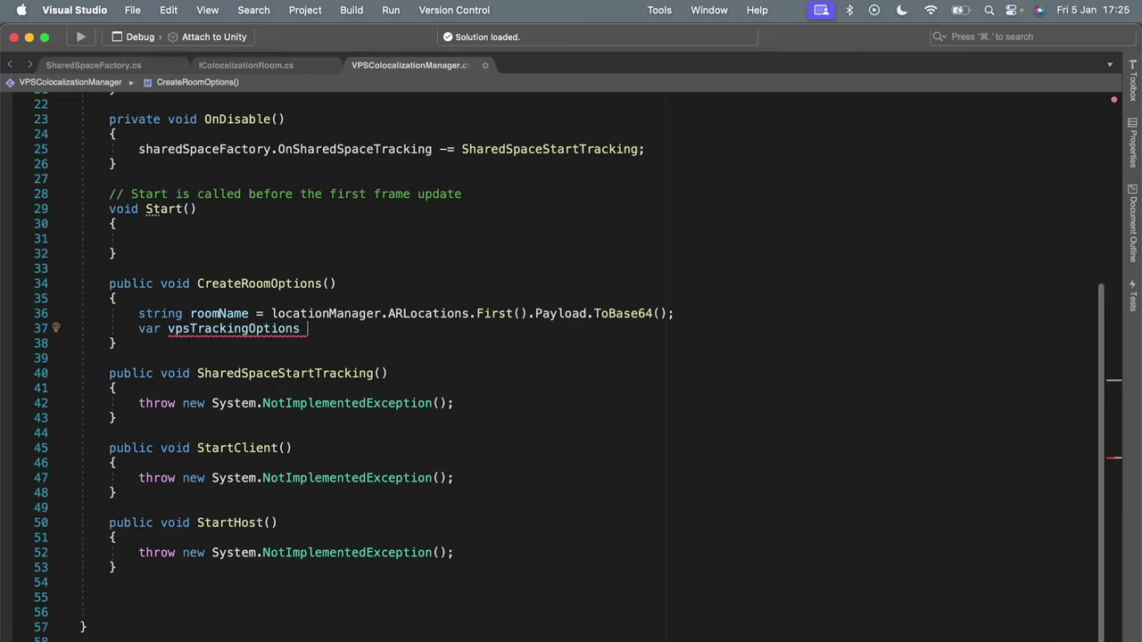
type("= ISha")
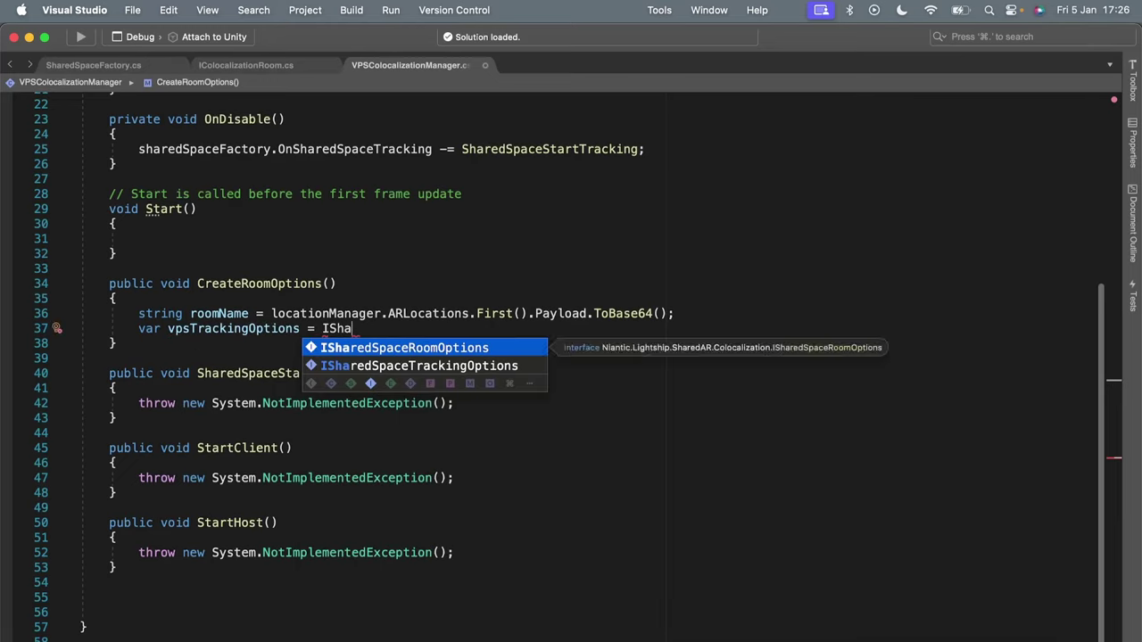
key("Down")
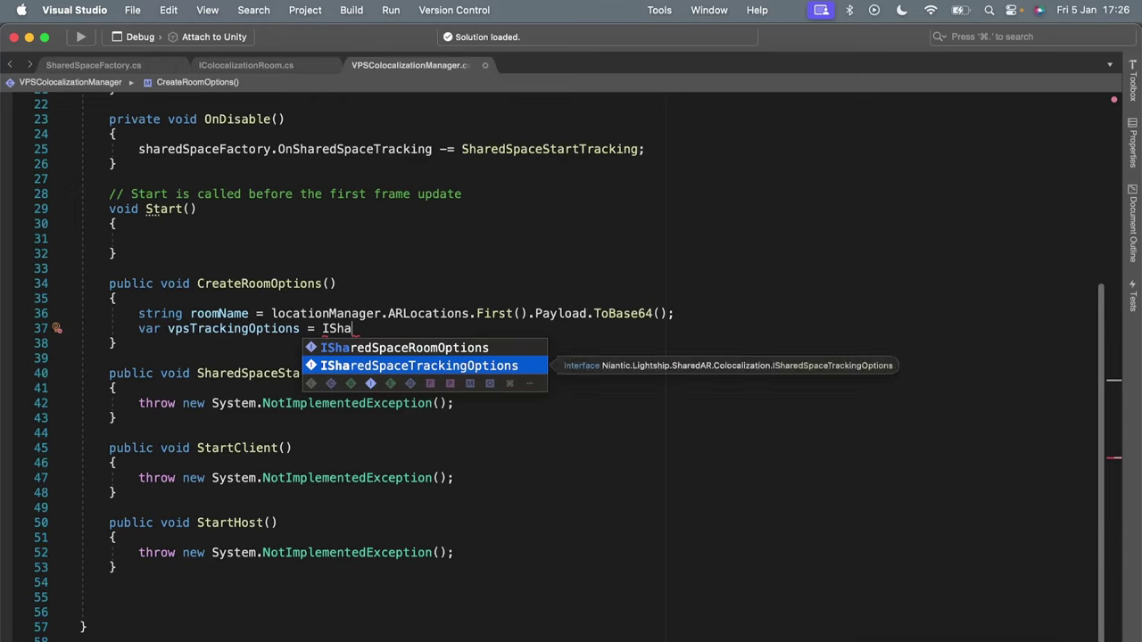
key("Return")
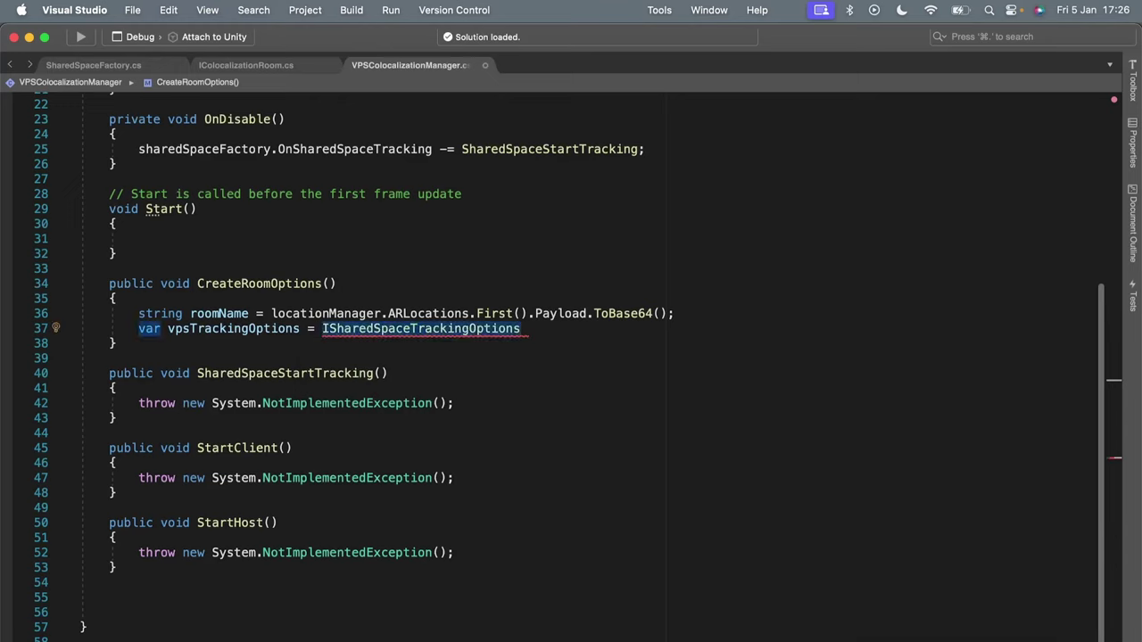
type(".")
key("Down")
key("Down")
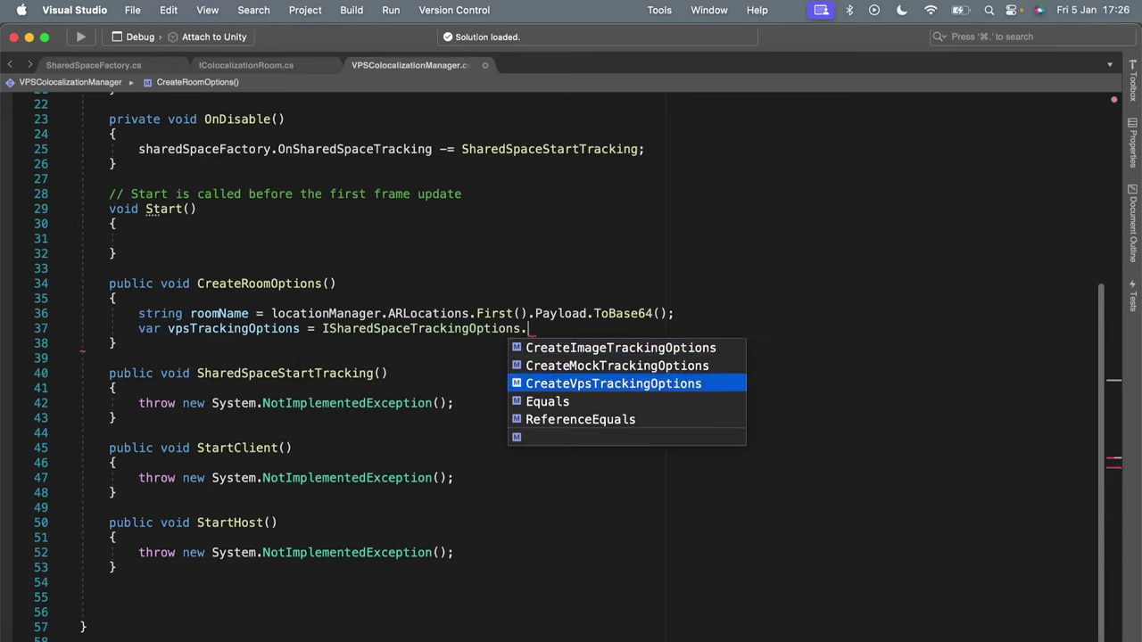
type("(")
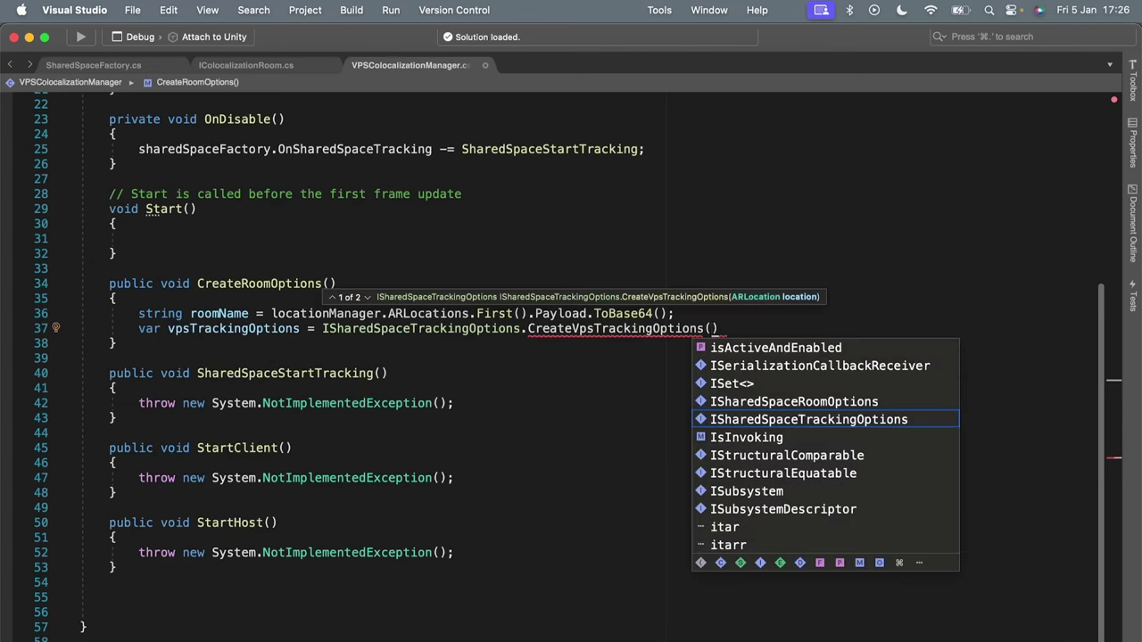
Pass locationManager.ARLocations.First() as the argument of CreateVpsTrackingOptions and end the statement.
type("loc")
key("Return")
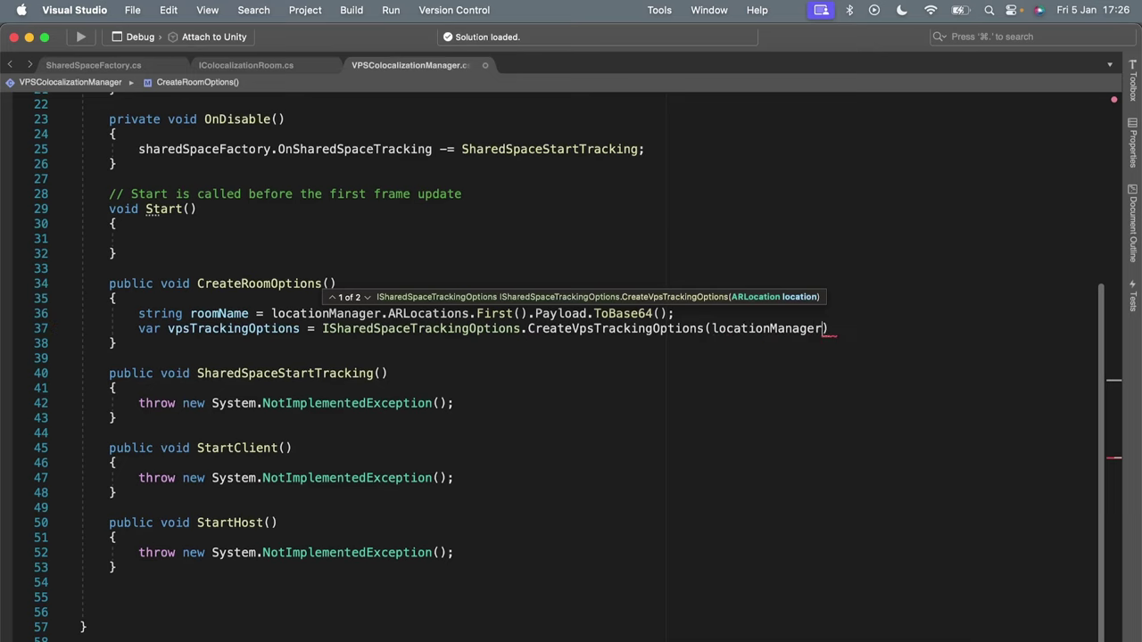
type(".A")
key("Return")
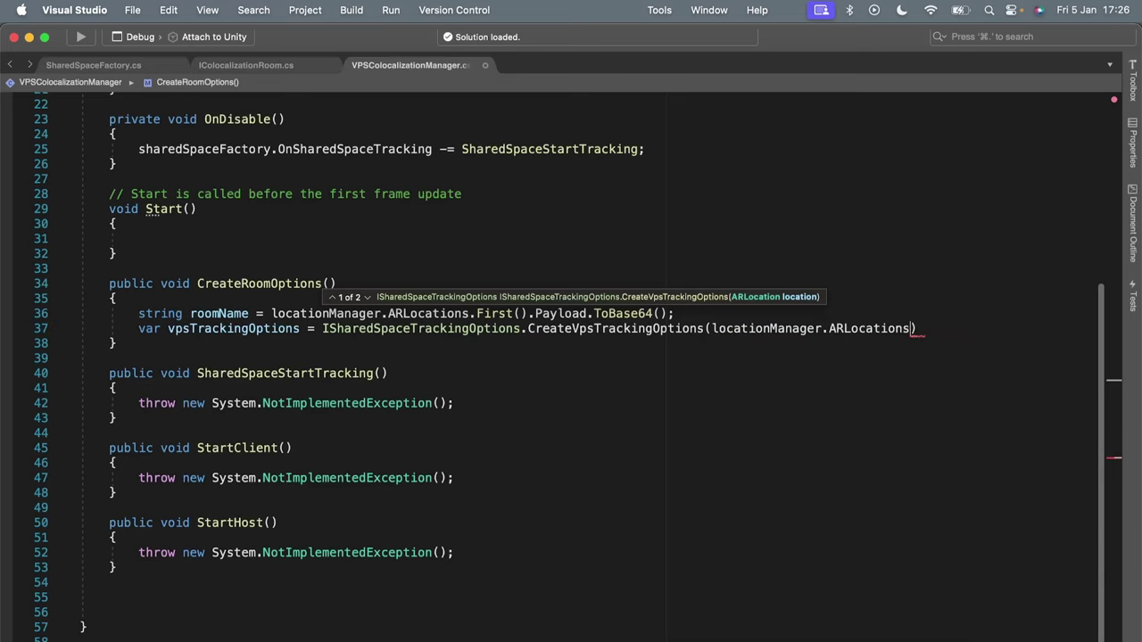
type(".")
type("First(")
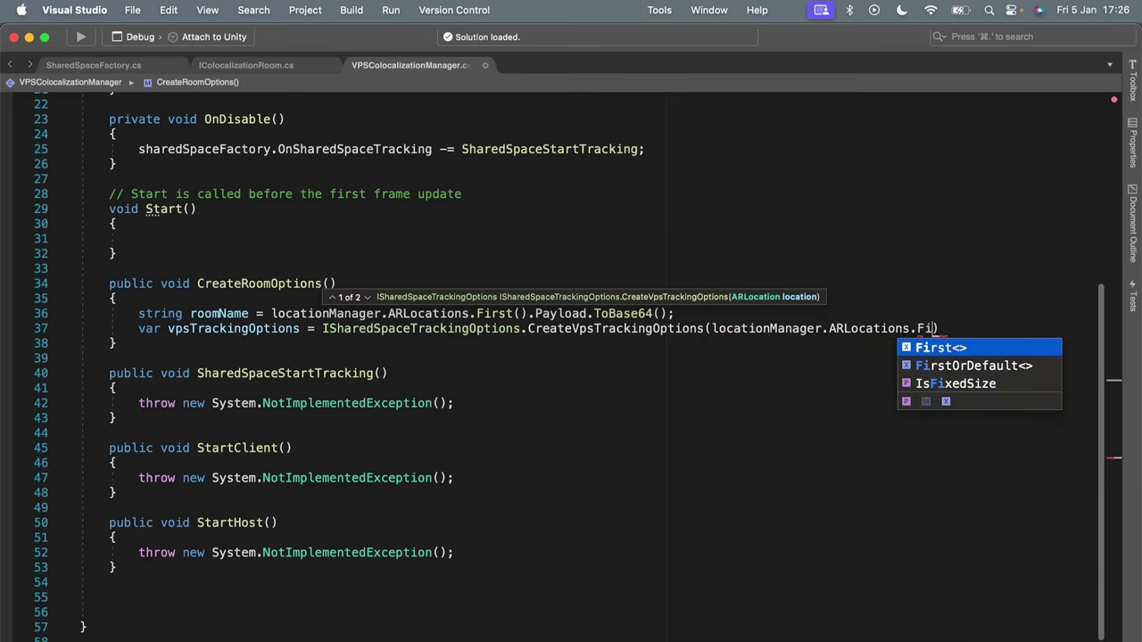
type("));")
Leave a blank line below the vpsTrackingOptions declaration and begin a call to sharedSpaceFactory.CreateRoom.
key("Return")
key("Return")
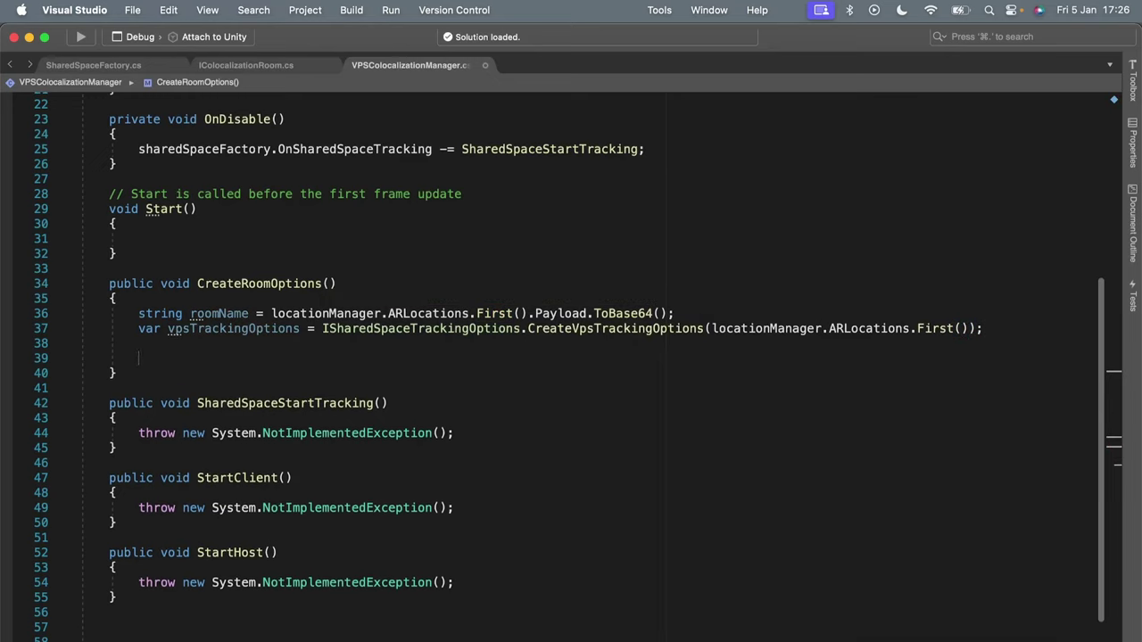
type("sha")
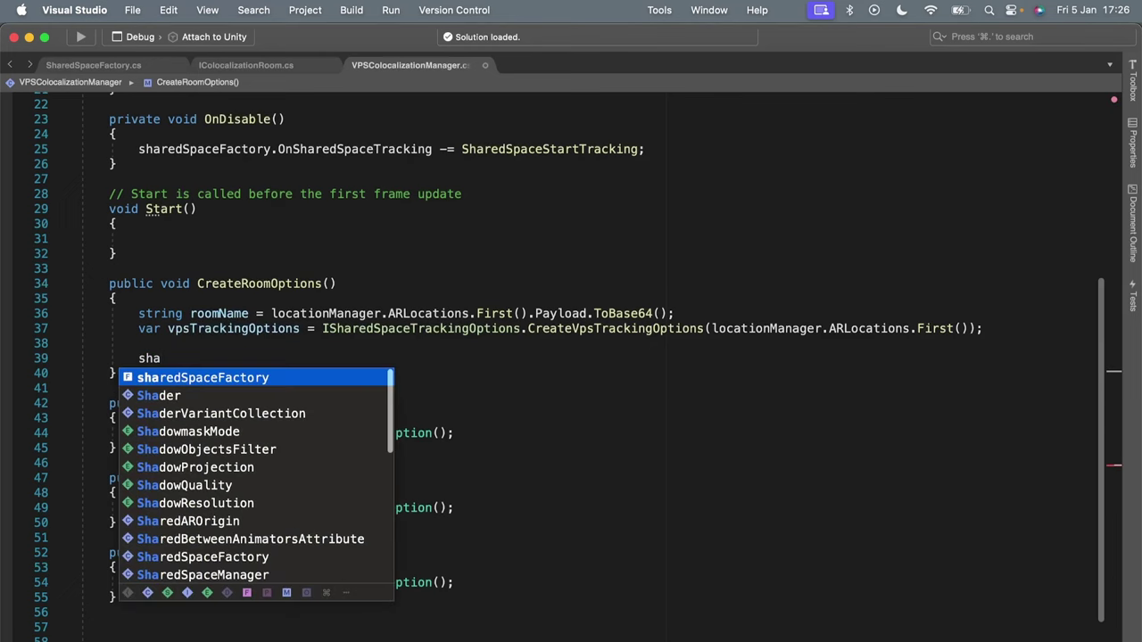
key("Return")
type(".")
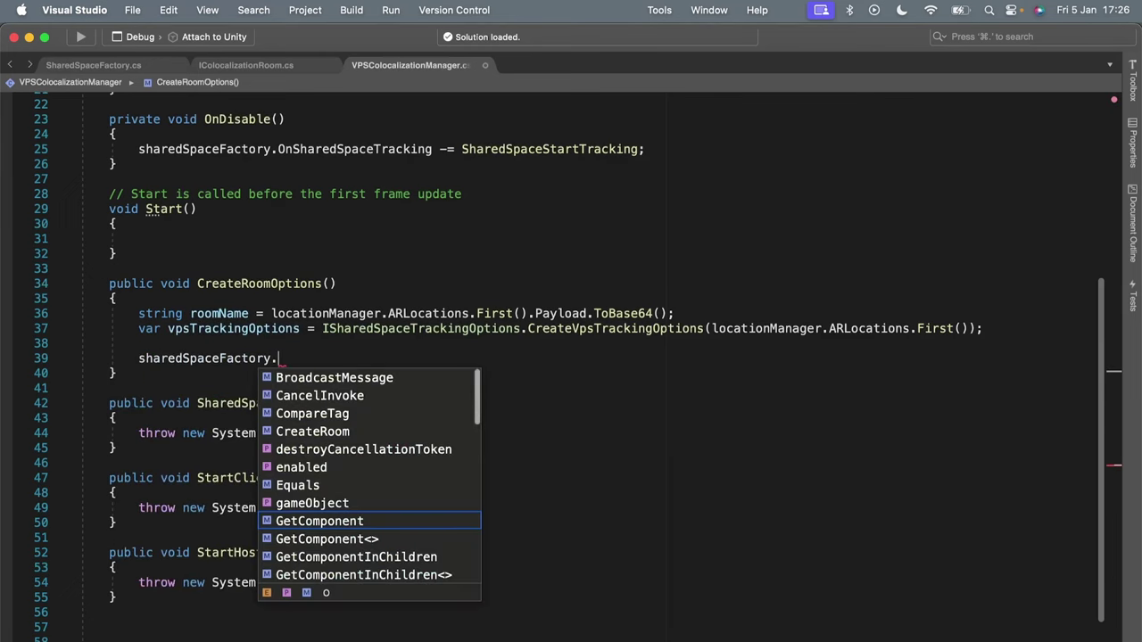
type("Cr")
key("Return")
type("(")
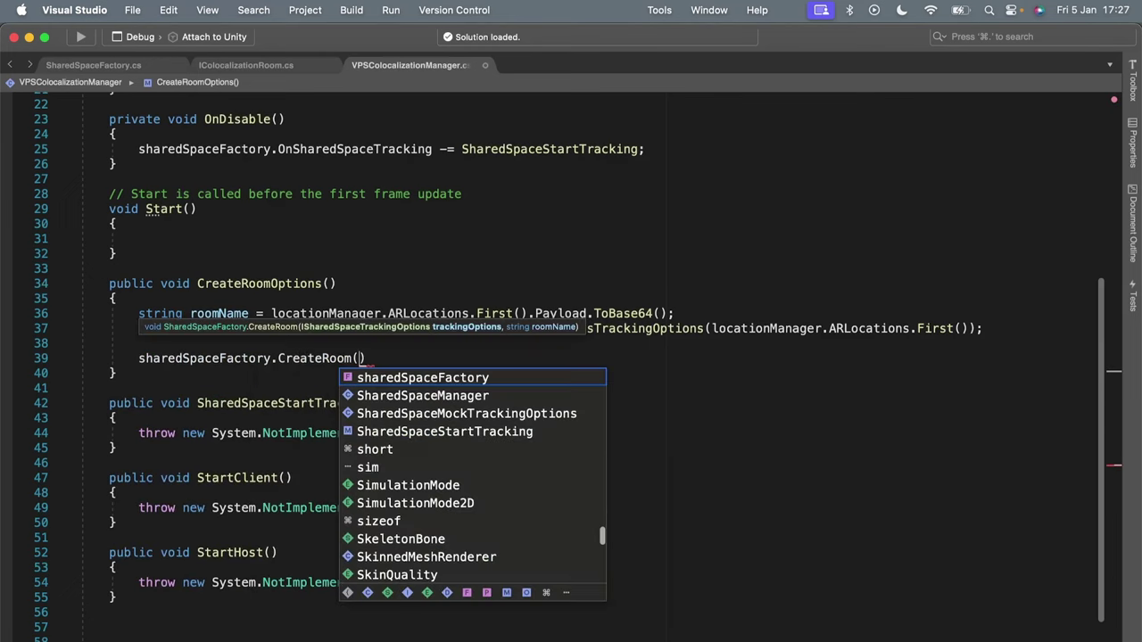
Give the CreateRoom call the arguments vpsTrackingOptions and roomName and end the statement.
type("vps")
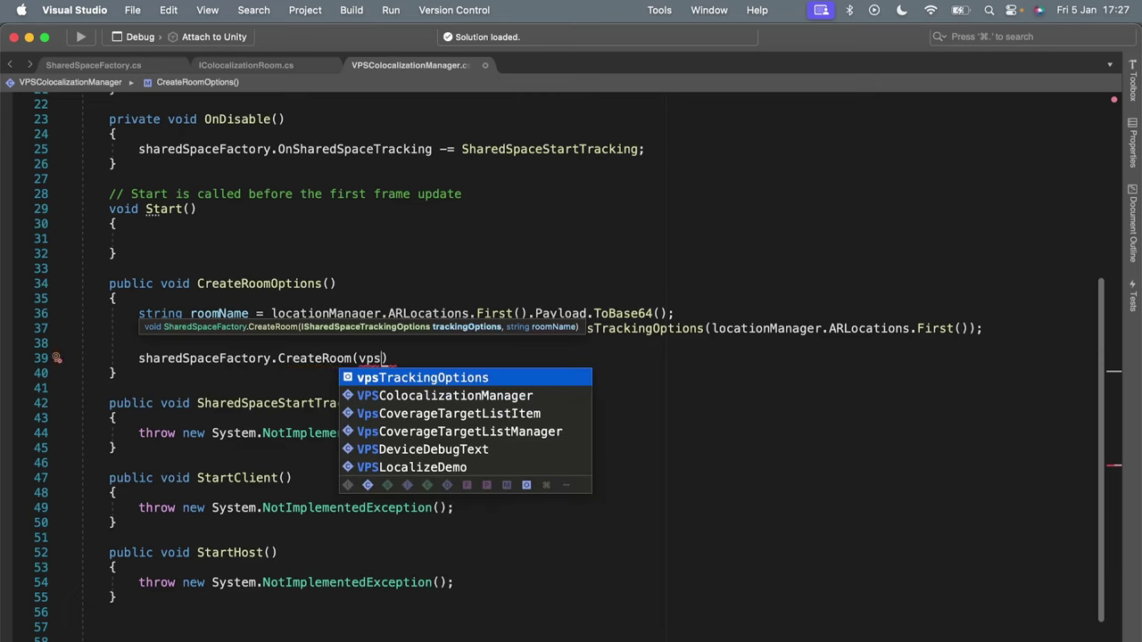
key("Return")
type(", r")
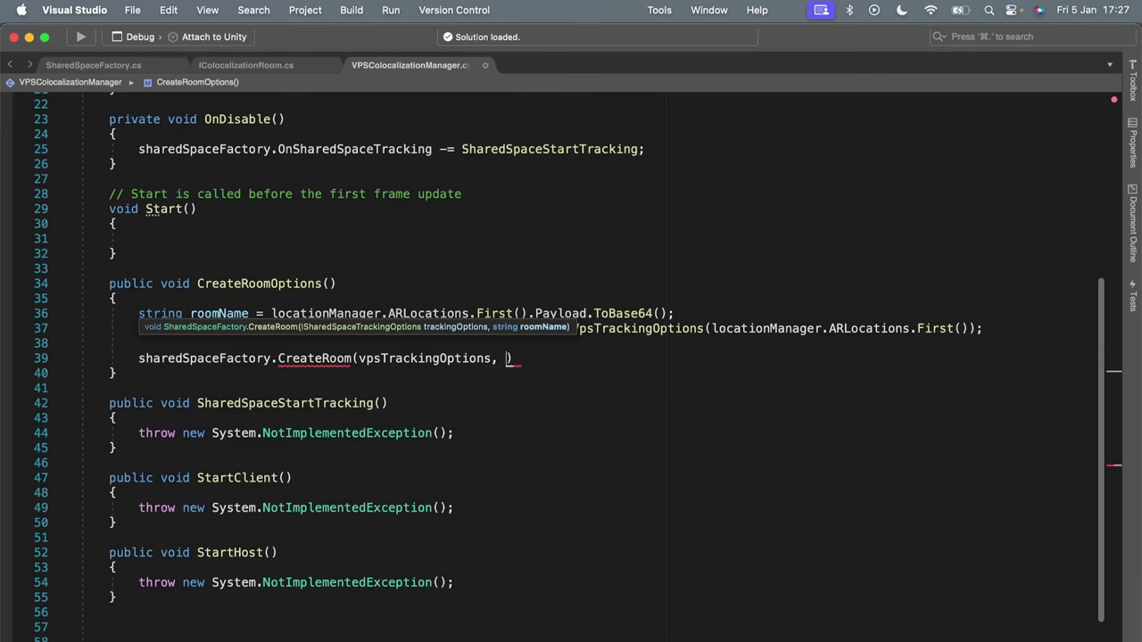
type("o")
key("Return")
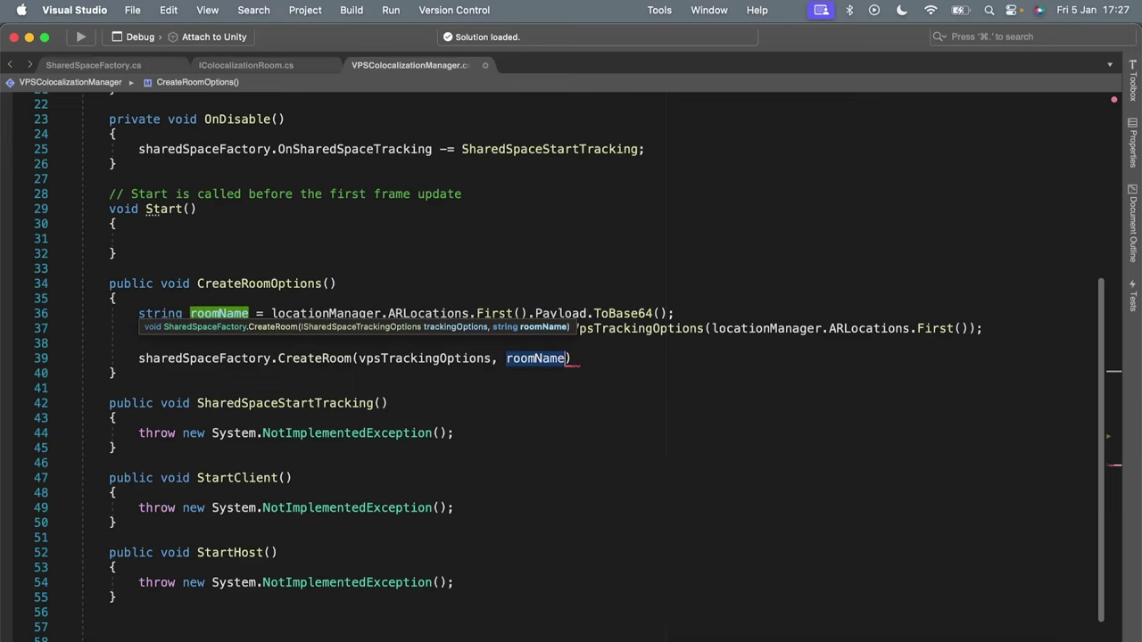
type(");")
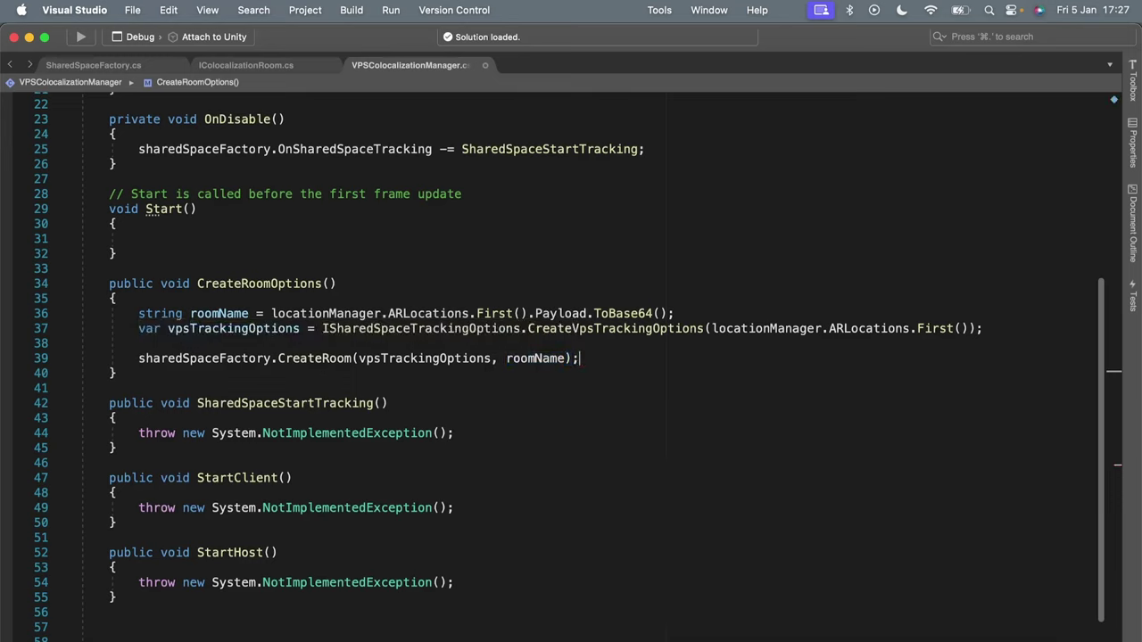
Call CreateRoomOptions() inside the empty body of the Start method.
left_click(186, 240)
type("Cre")
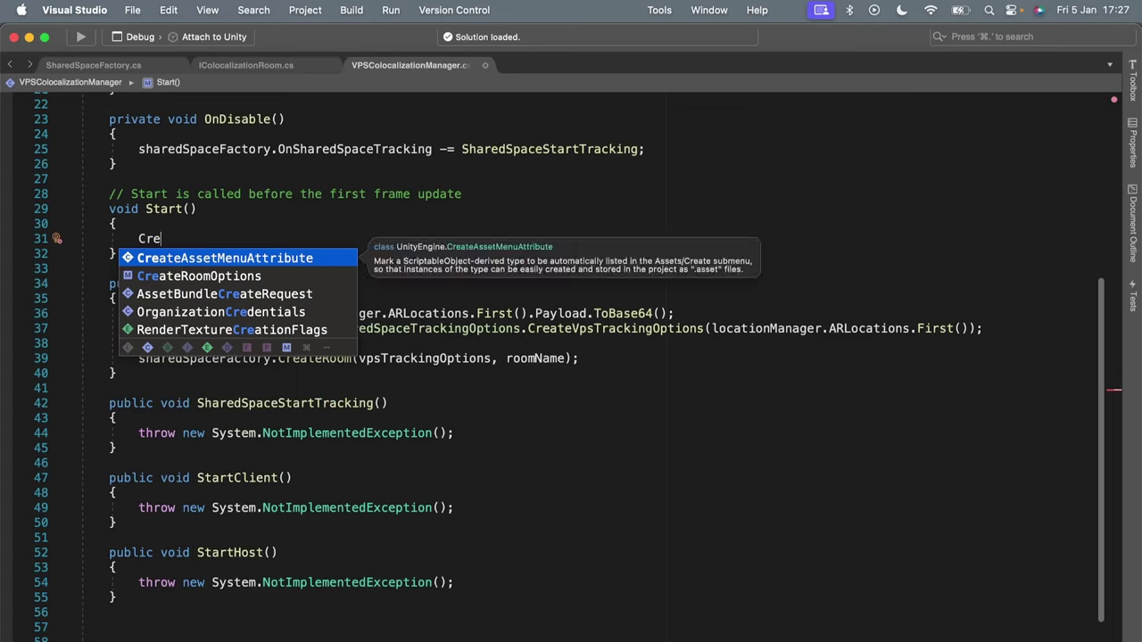
key("Down")
key("Return")
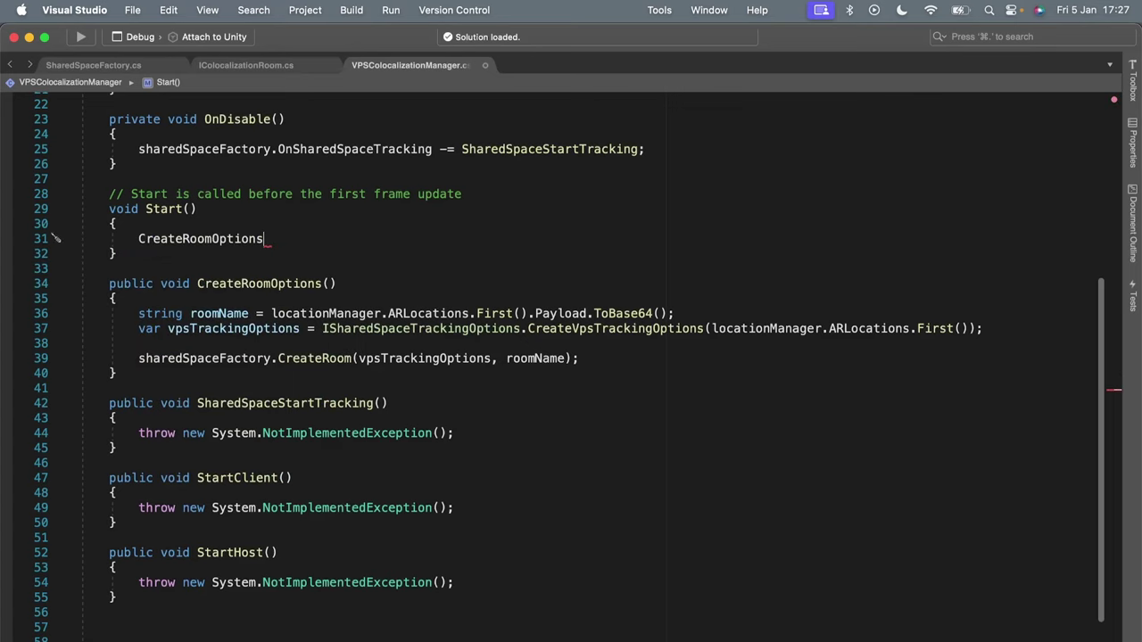
type("();")
Replace the NotImplementedException line in SharedSpaceStartTracking with connectionUI.SetActive(true);.
triple_click(479, 434)
key("Delete")
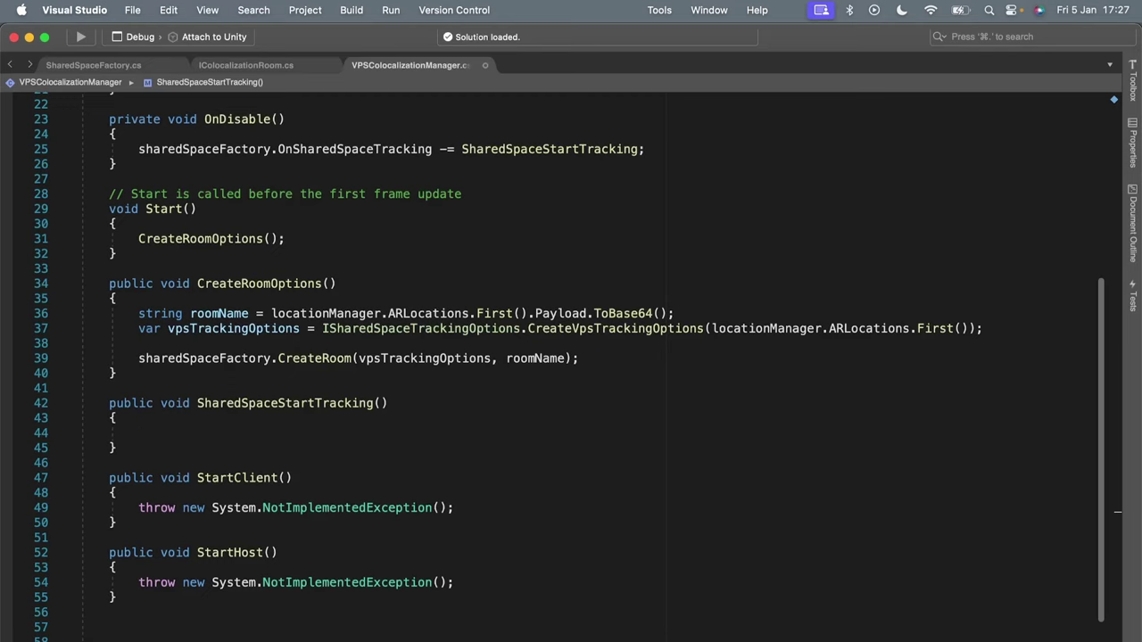
type("con")
key("Tab")
type(".Set")
key("Tab")
type("(true)")
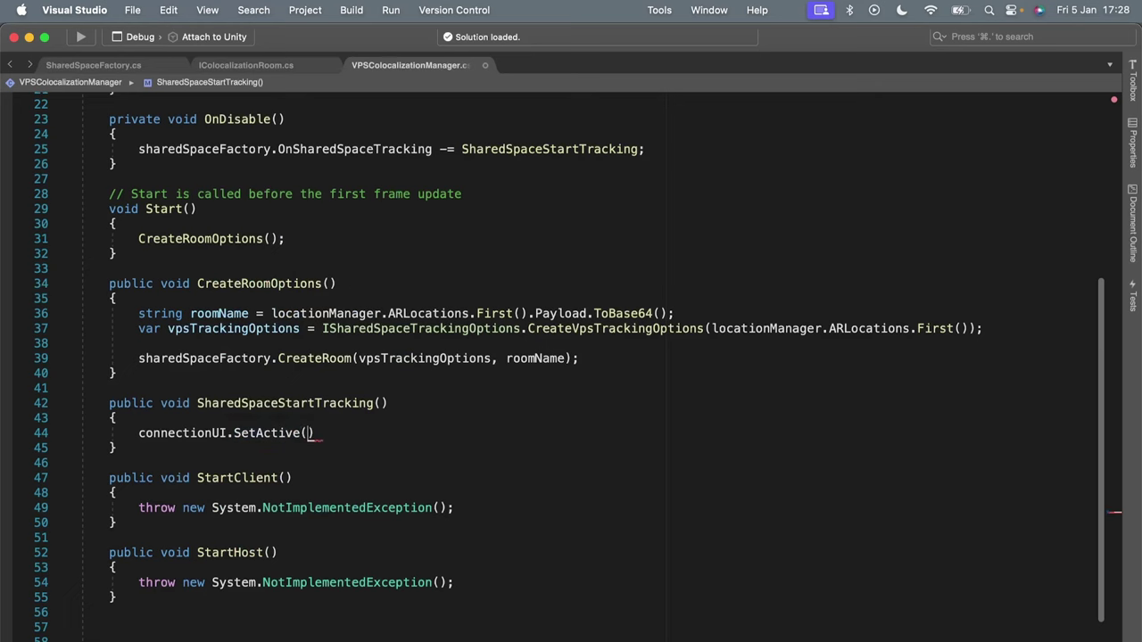
type(";")
Replace the NotImplementedException line in StartClient with NetworkManager.Singleton.StartClient();.
scroll(65, 422, "down", 5)
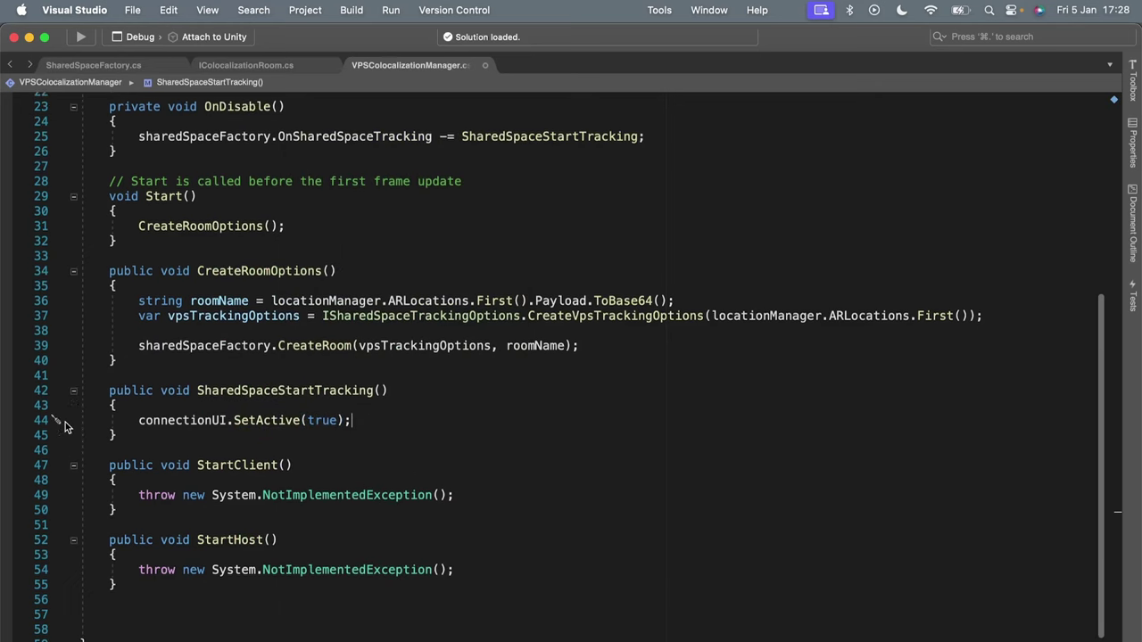
left_click_drag(477, 296, 22, 303)
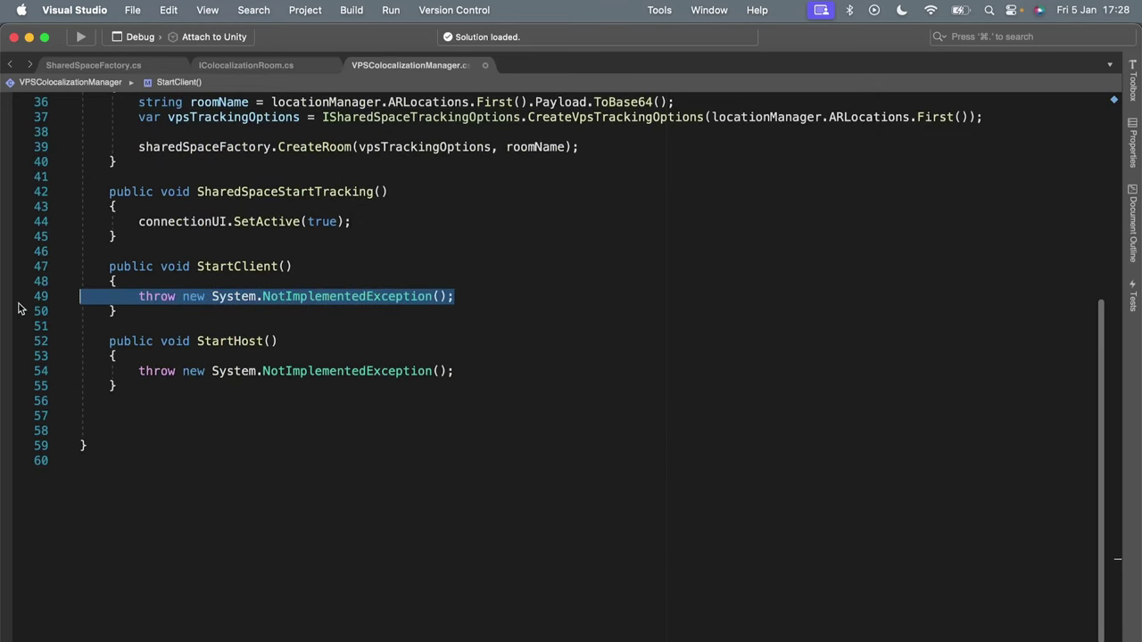
key("BackSpace")
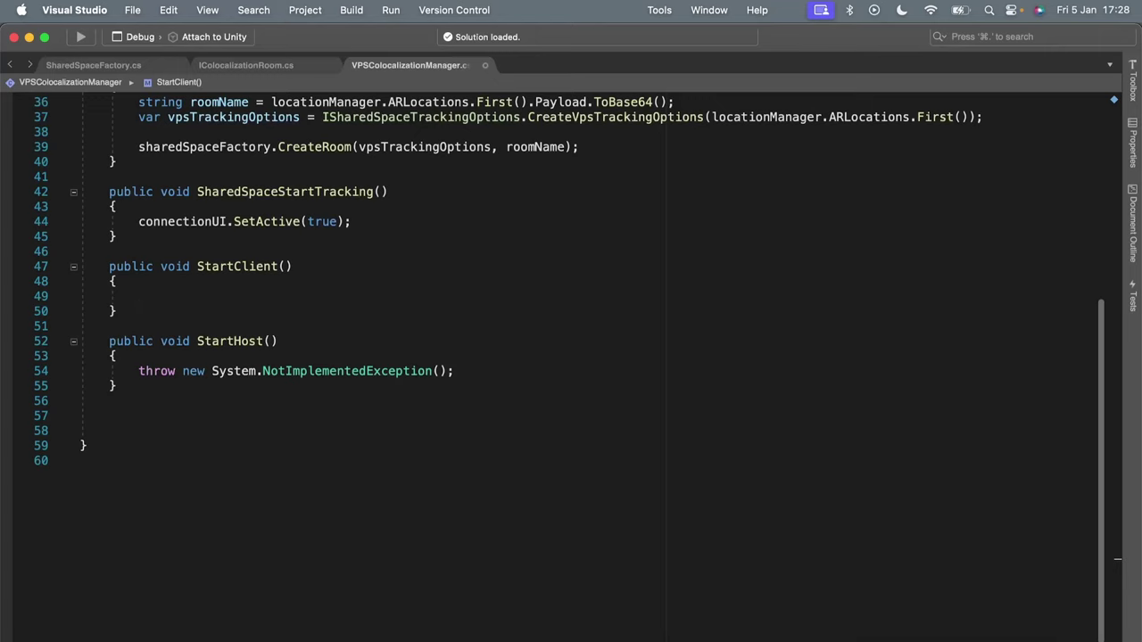
type("N")
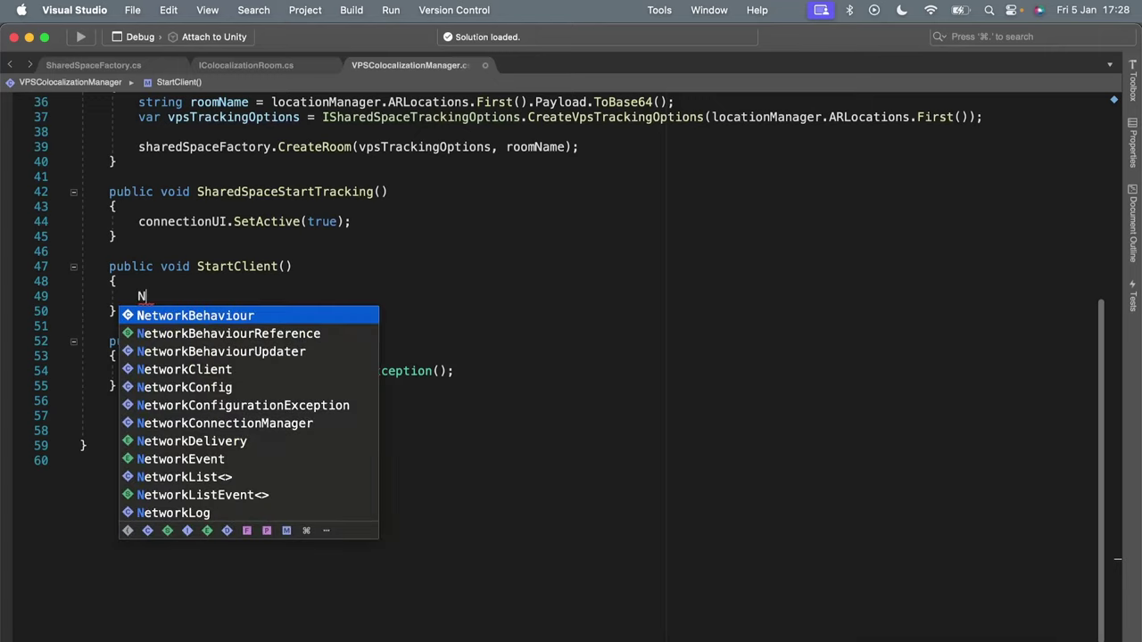
type("etworkManager.sin")
key("Return")
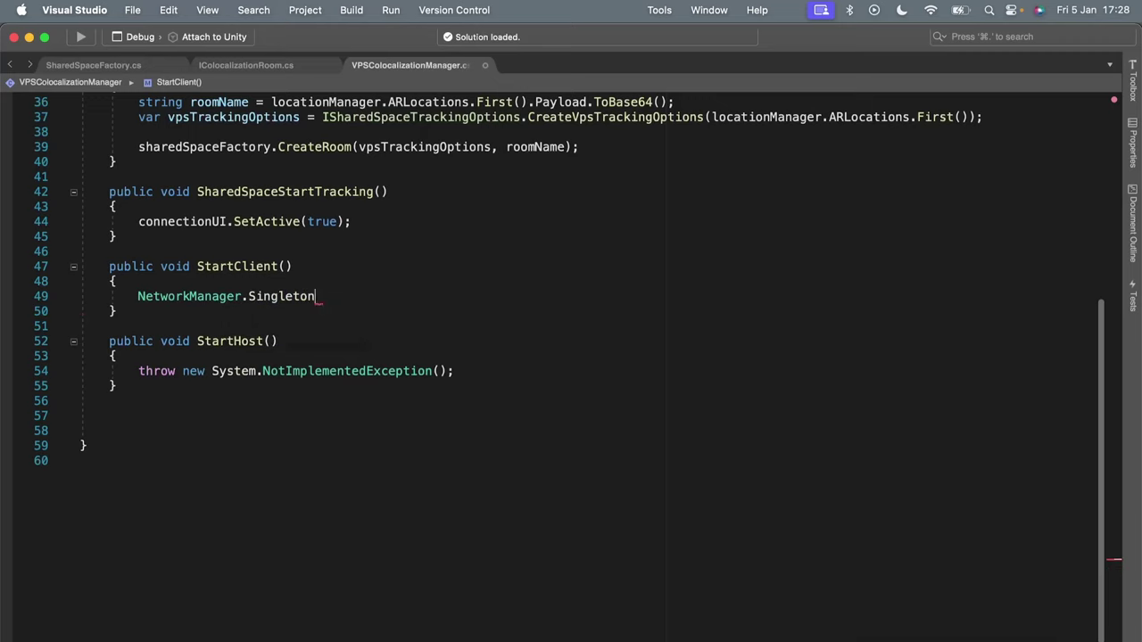
type(".sta")
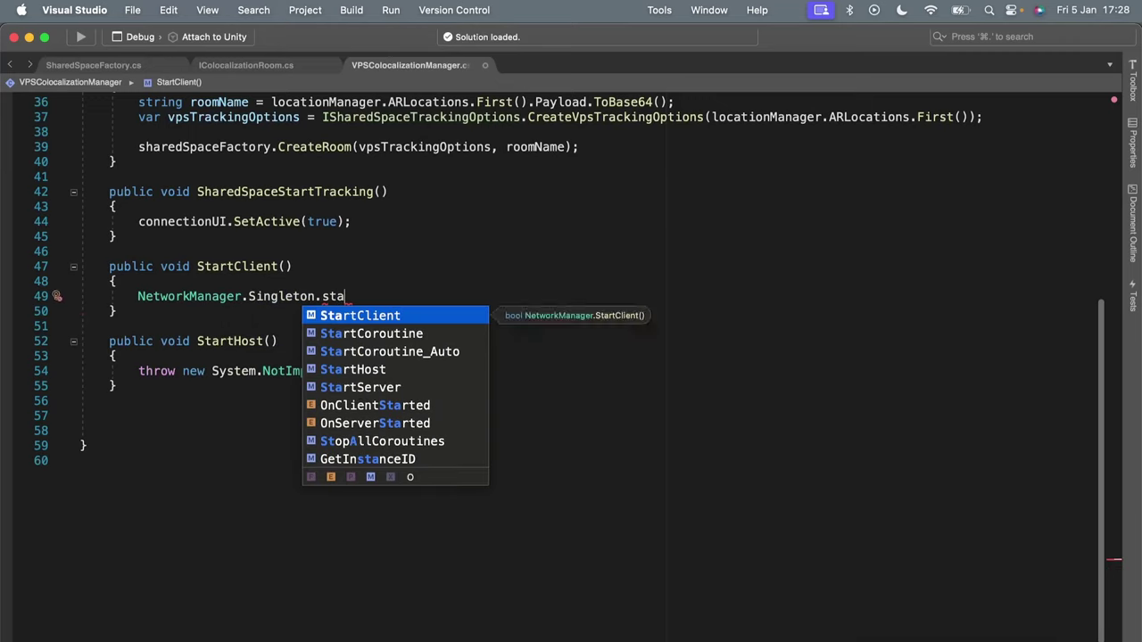
key("Return")
type("();")
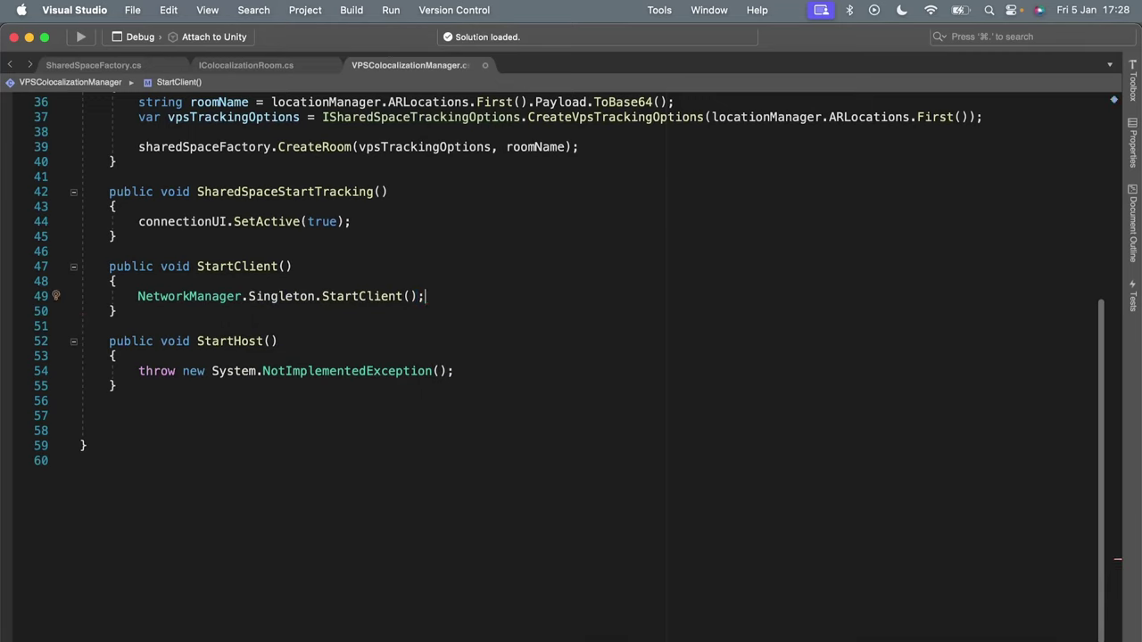
Below the network call in StartClient, add connectionUI.SetActive(false); to hide the connection UI.
key("Return")
type("con")
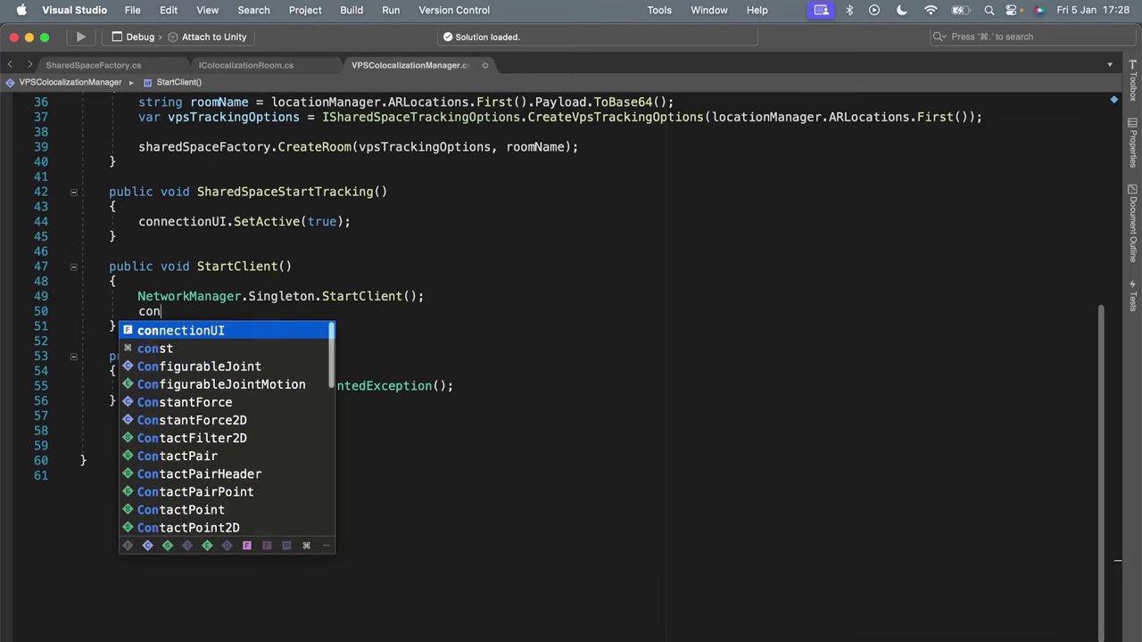
type("nectionUI.se")
key("Return")
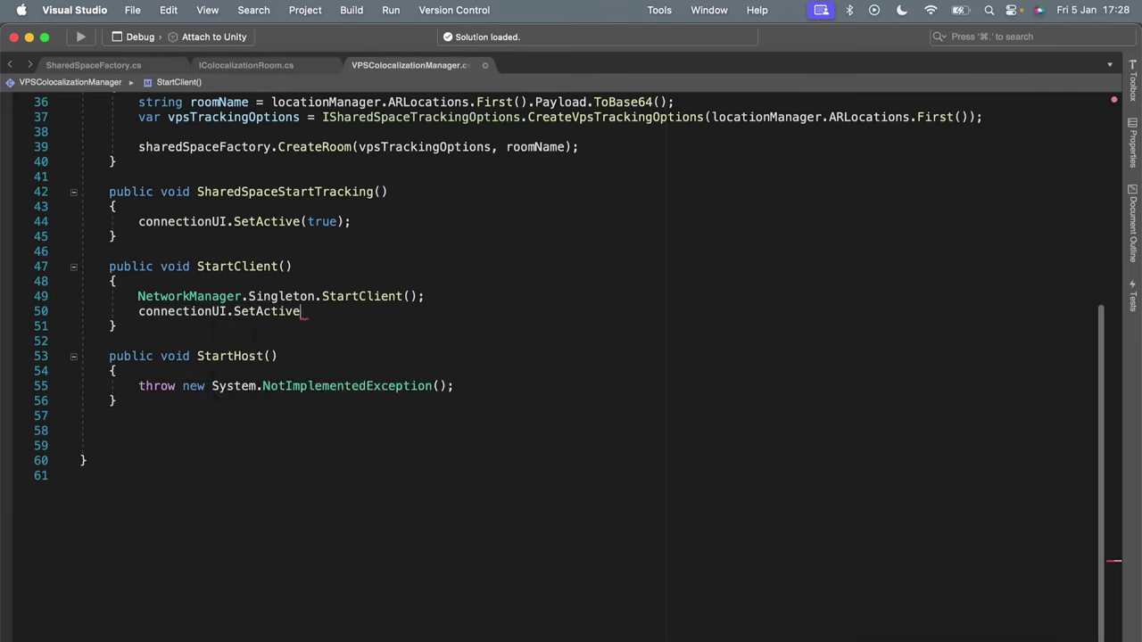
type("(f")
key("Return")
type(";")
Replace the NotImplementedException line in StartHost with NetworkManager.Singleton.StartHost();.
left_click_drag(471, 386, 49, 385)
key("BackSpace")
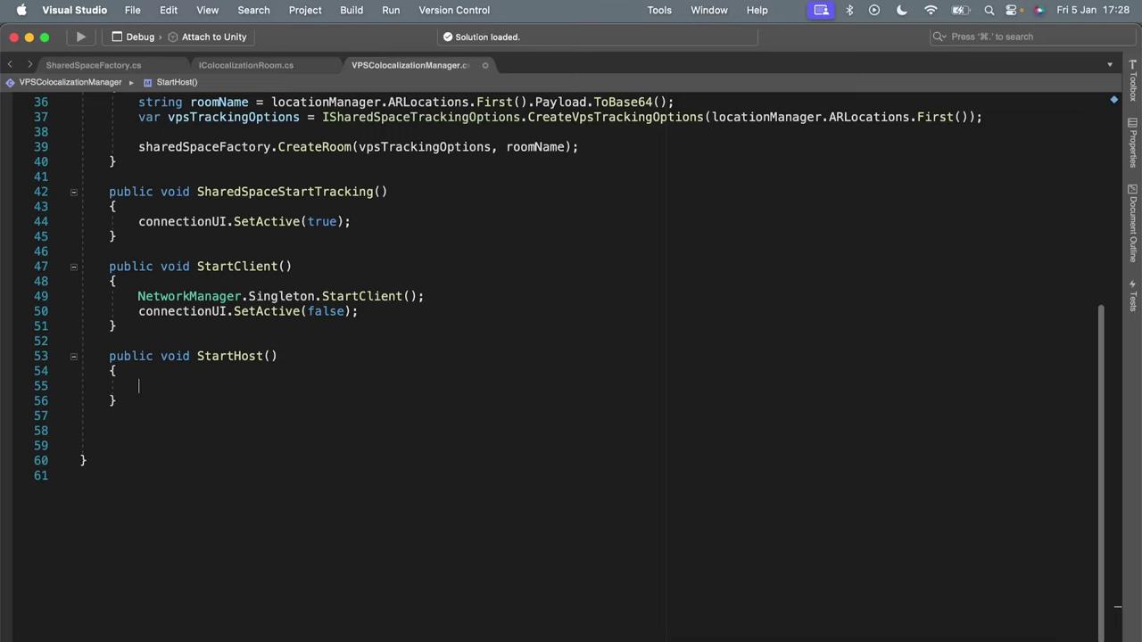
type("Ne")
key("Return")
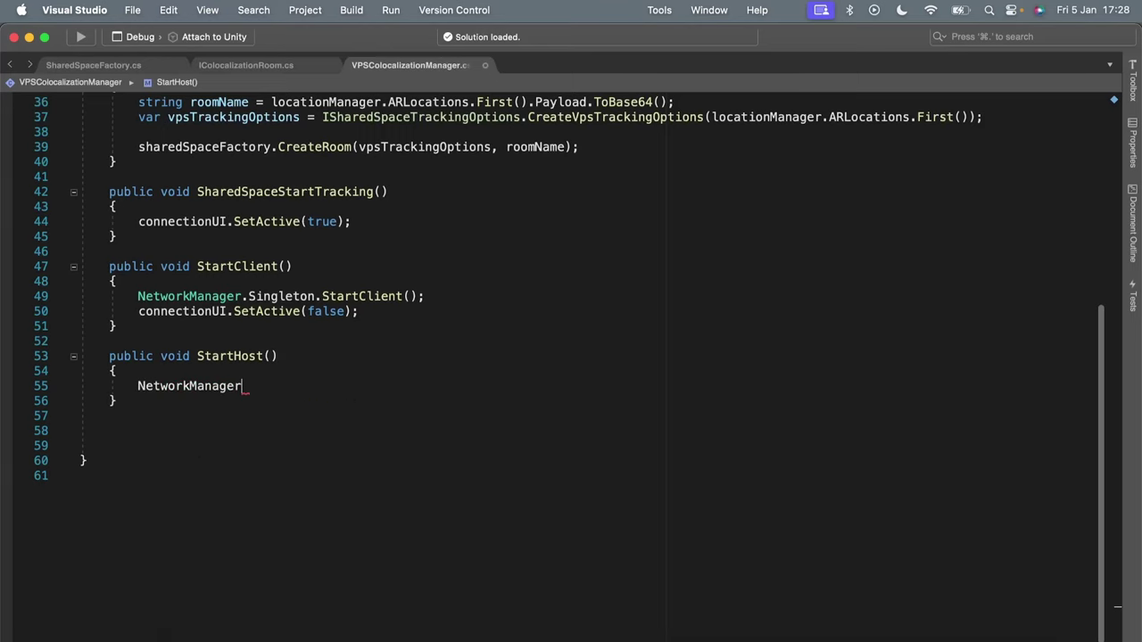
type(".si")
key("Return")
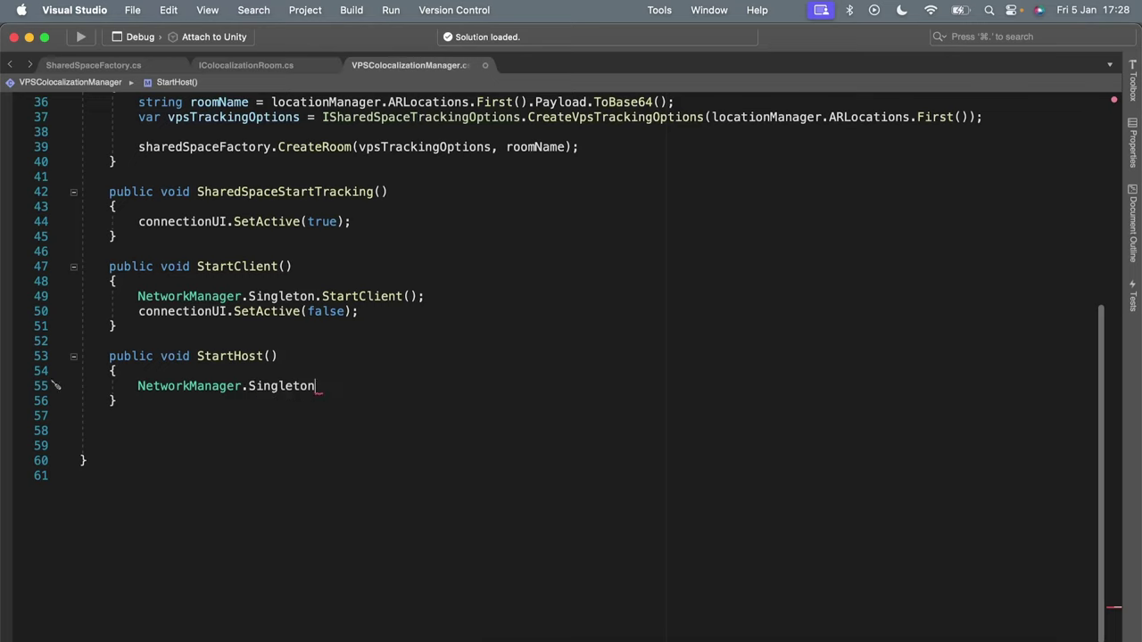
type(".s")
key("Down")
key("Down")
key("Down")
key("Return")
type("();")
Below the network call in StartHost, add connectionUI.SetActive(false); and save the script.
key("Return")
type("co")
key("Return")
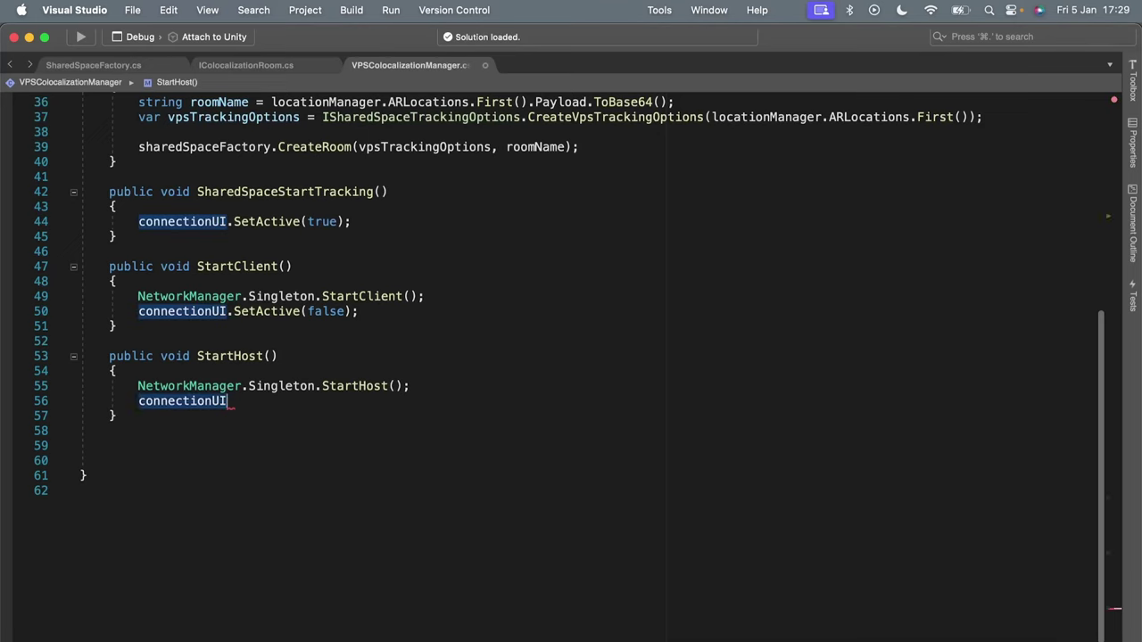
type(".se")
key("Return")
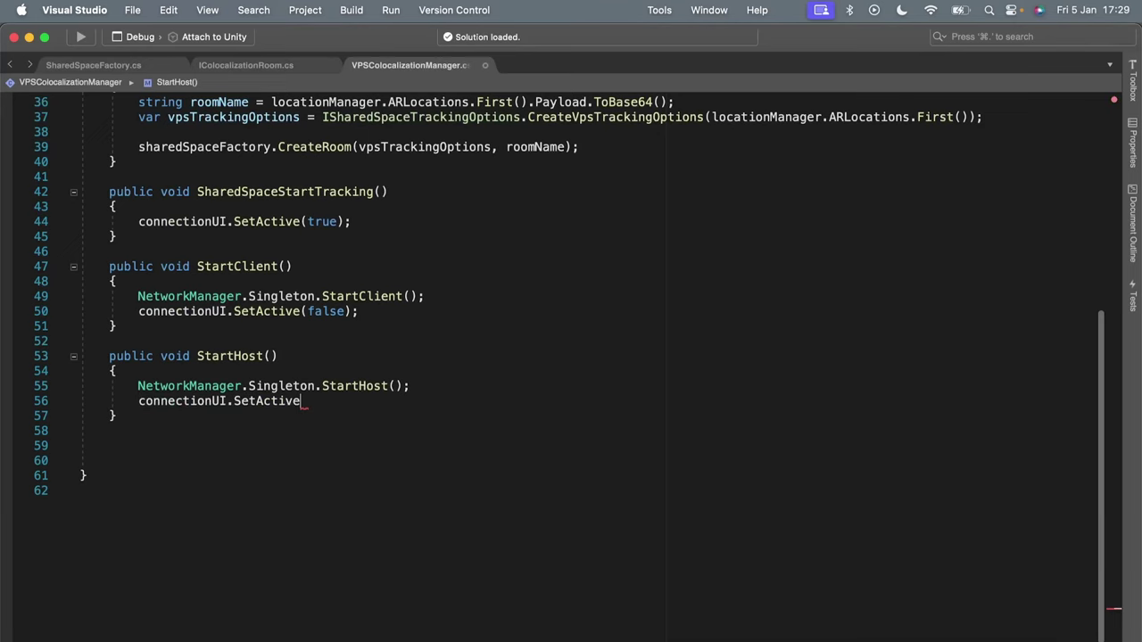
type("(f")
key("Return")
type(";")
key("super+s")
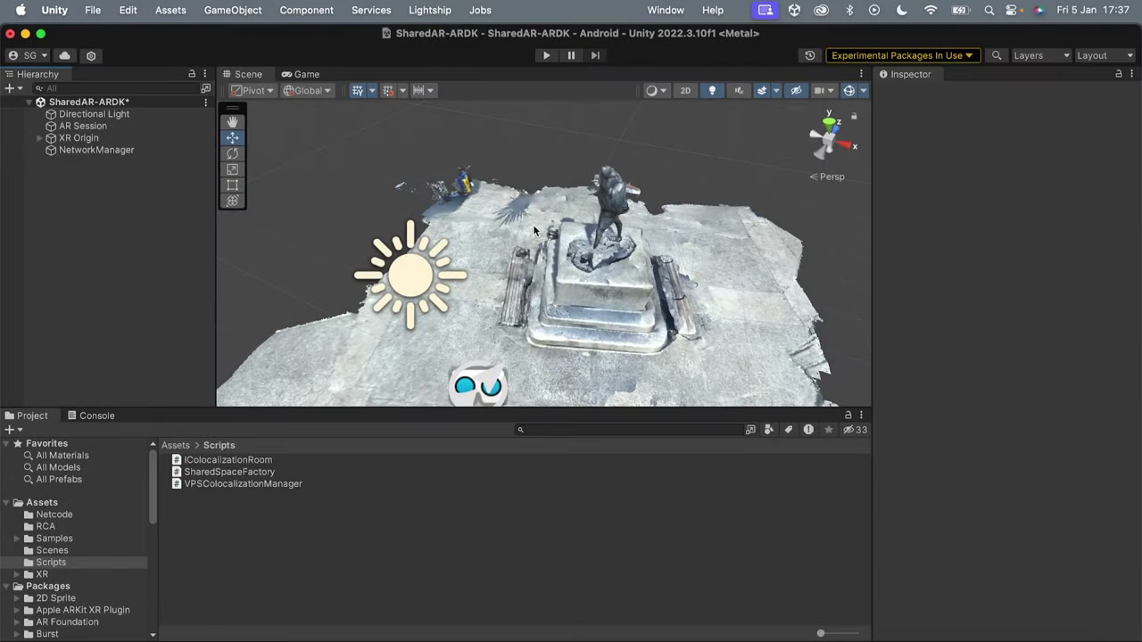
Create an empty game object named ARNetworkManager in the SharedAR-ARDK scene and reset its transform.
right_click(97, 199)
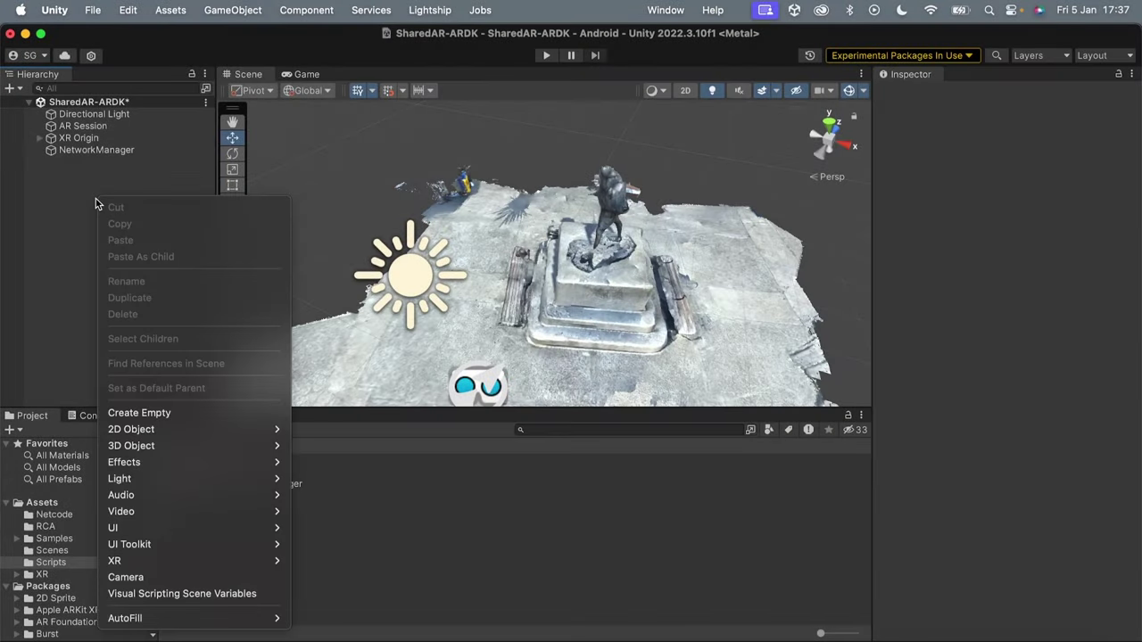
left_click(143, 413)
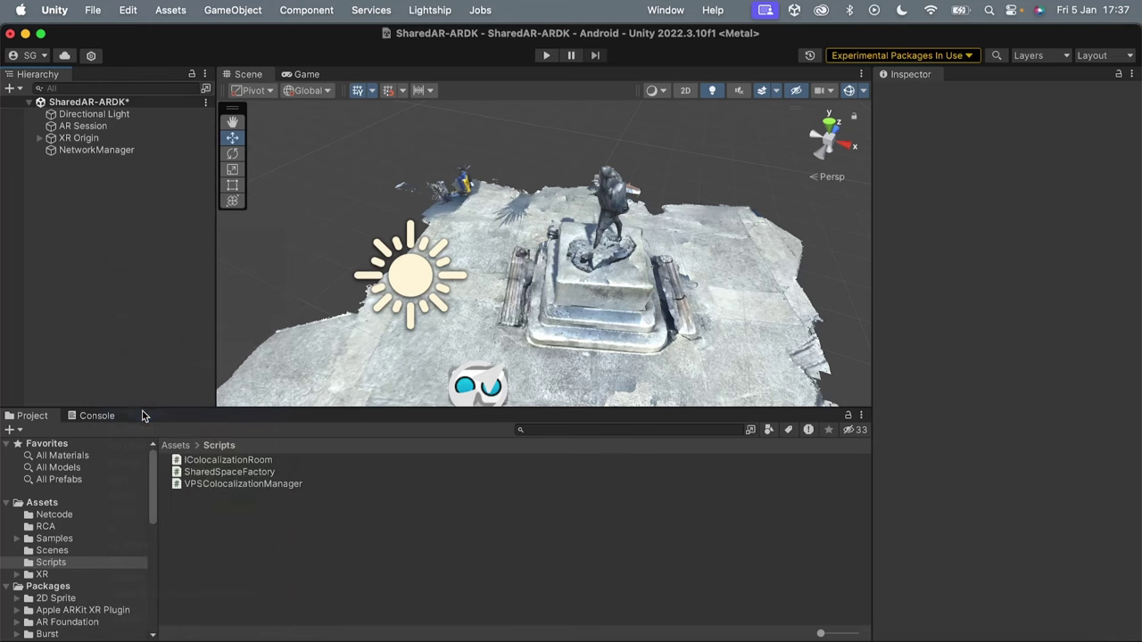
type("ARN")
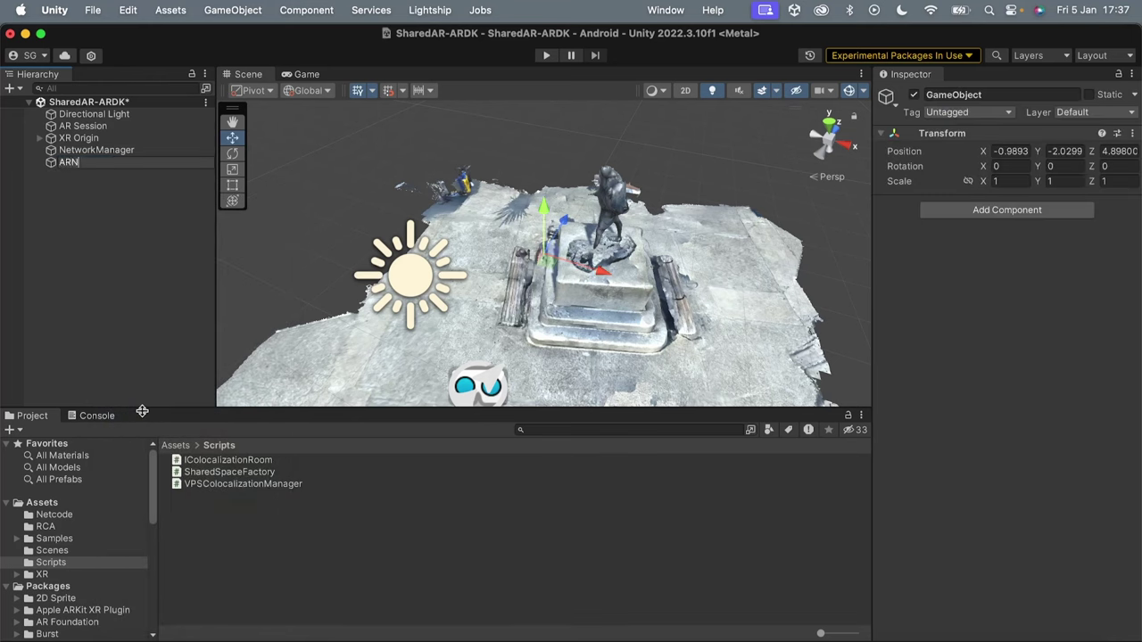
type("etworkManager")
key("Return")
left_click(1132, 133)
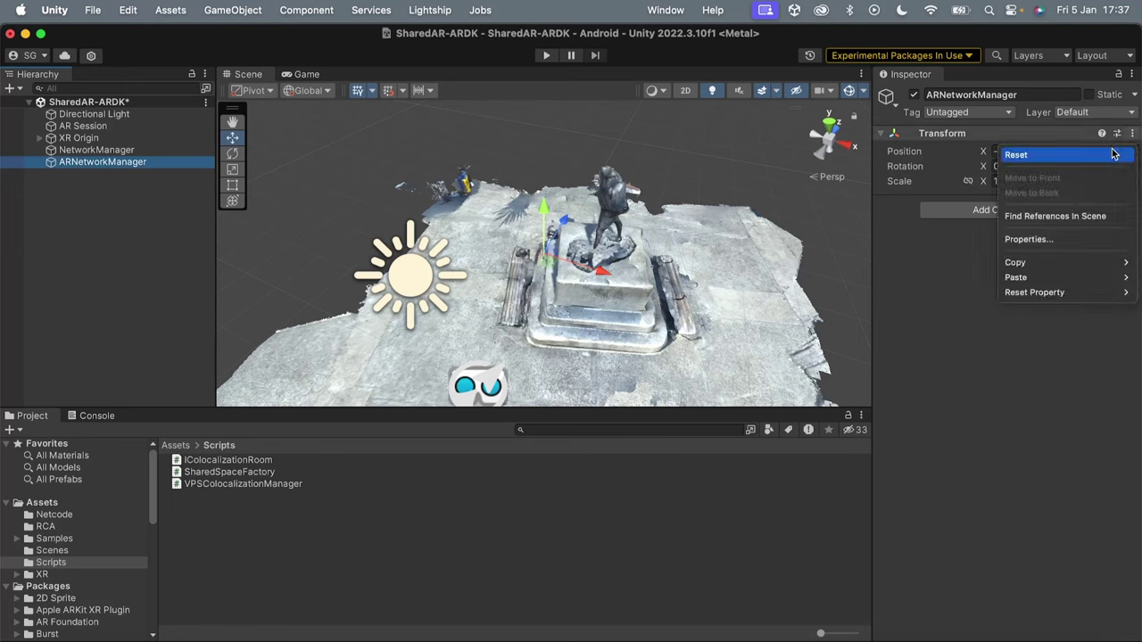
left_click(1026, 153)
Add the VPS Colocalization Manager component to ARNetworkManager and assign XR Origin as its Shared Space Manager.
left_click(999, 218)
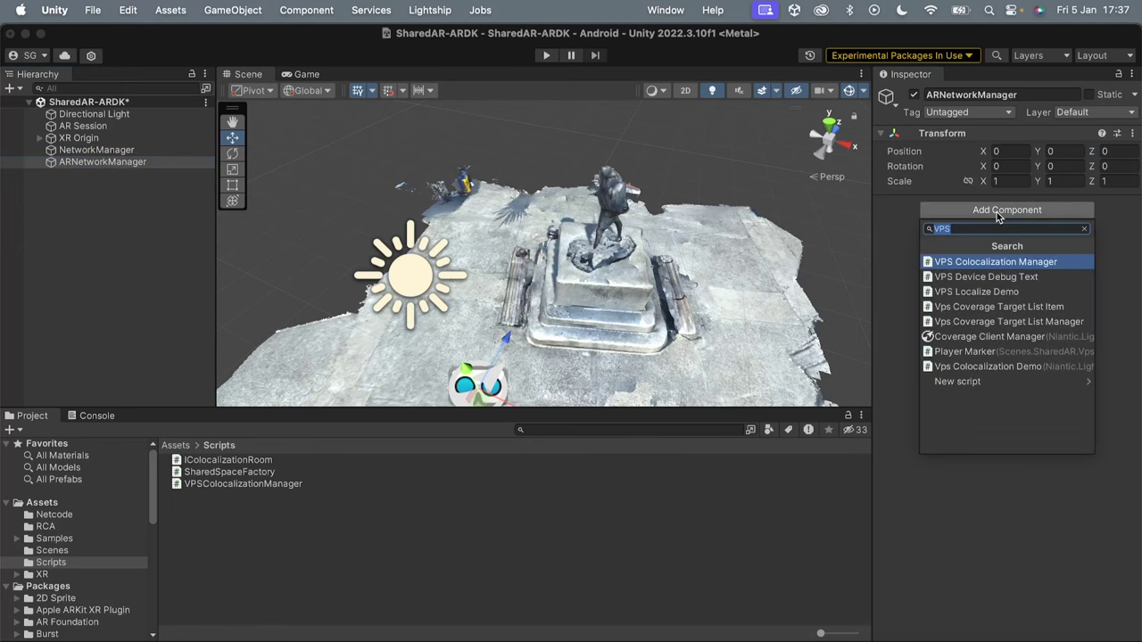
type("VPS Col")
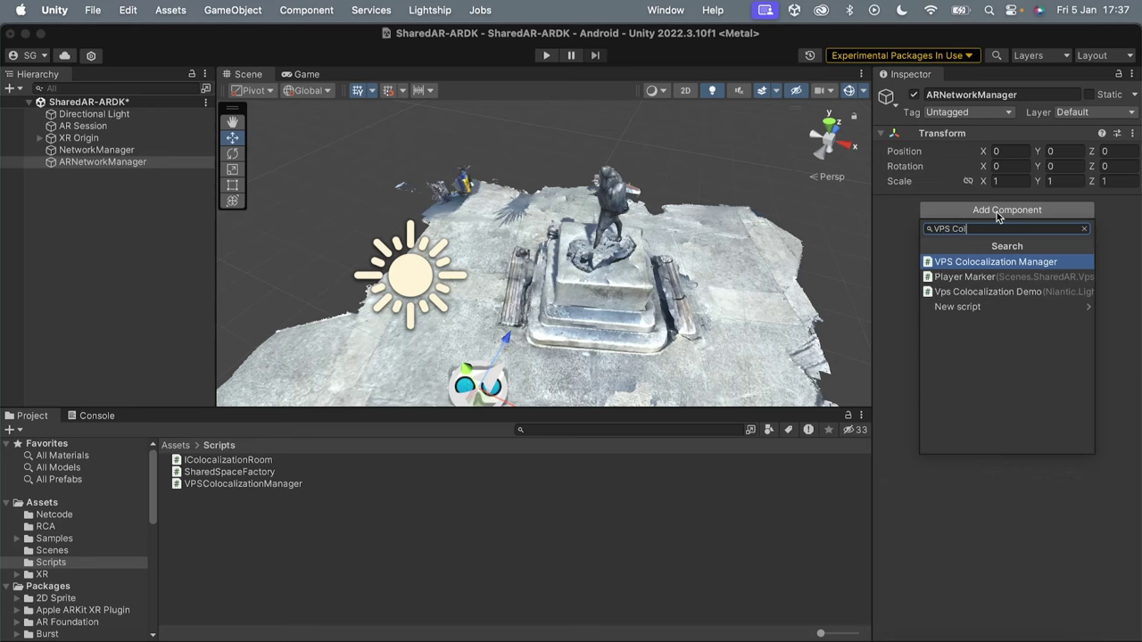
type("o")
left_click(1004, 262)
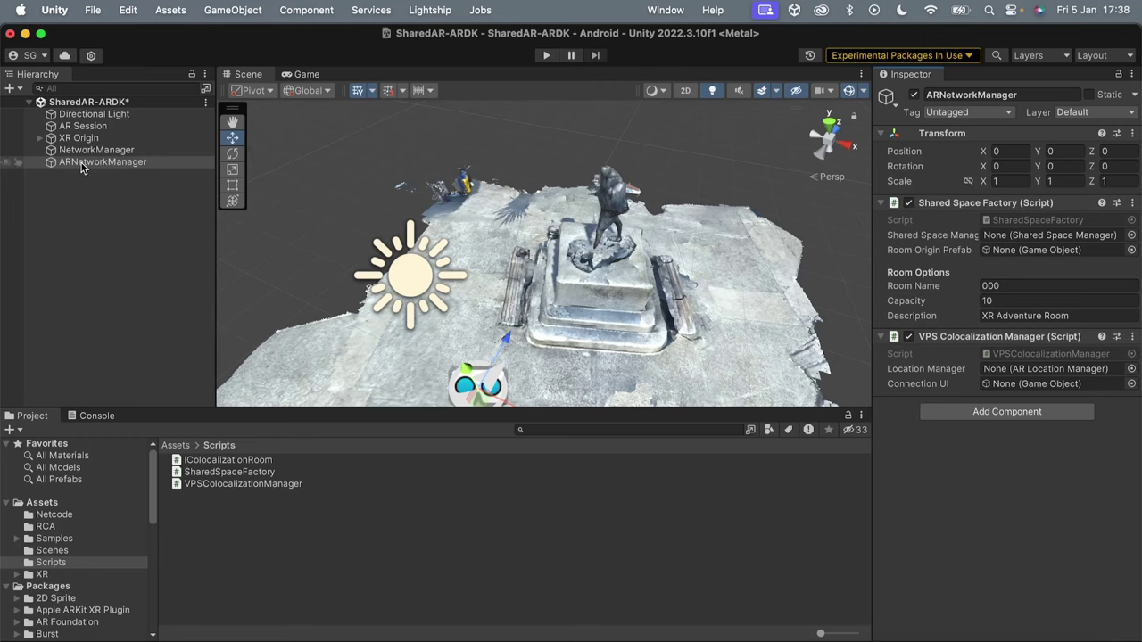
left_click_drag(79, 139, 1013, 236)
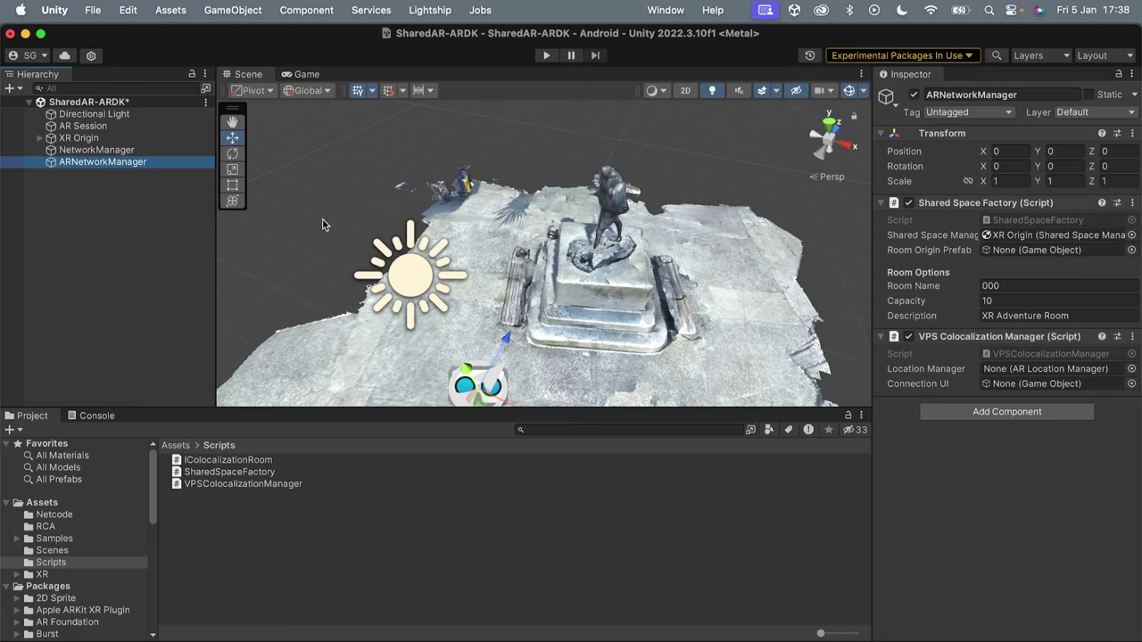
Import all contents of the custom package XRAdventureARNetwork-Part1.unitypackage into the project.
left_click(171, 11)
mouse_move(224, 219)
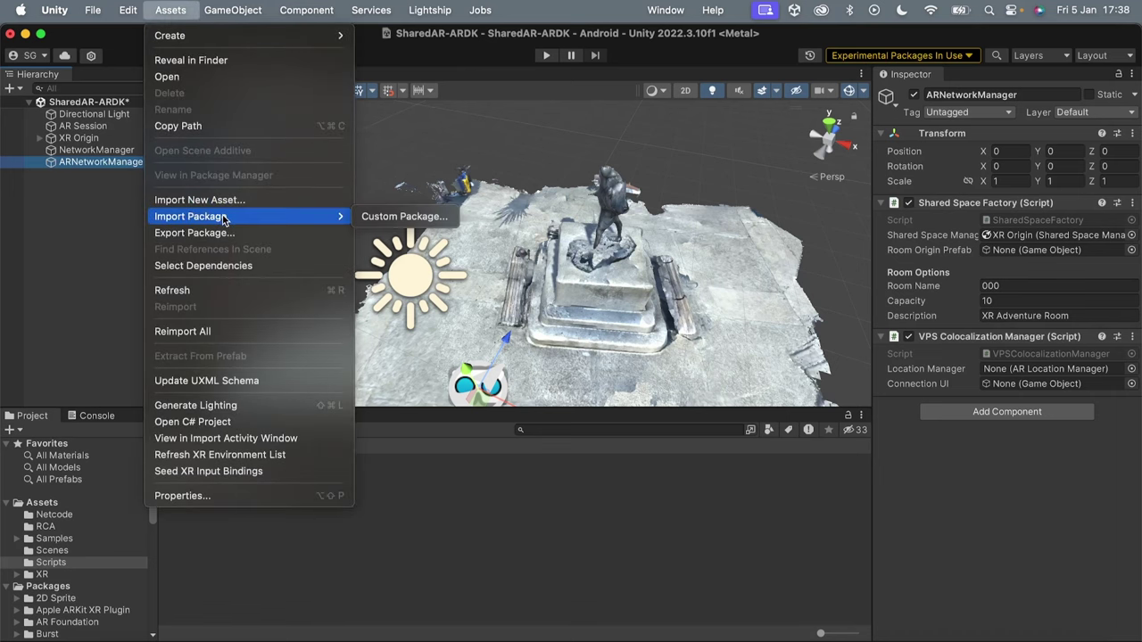
left_click(373, 218)
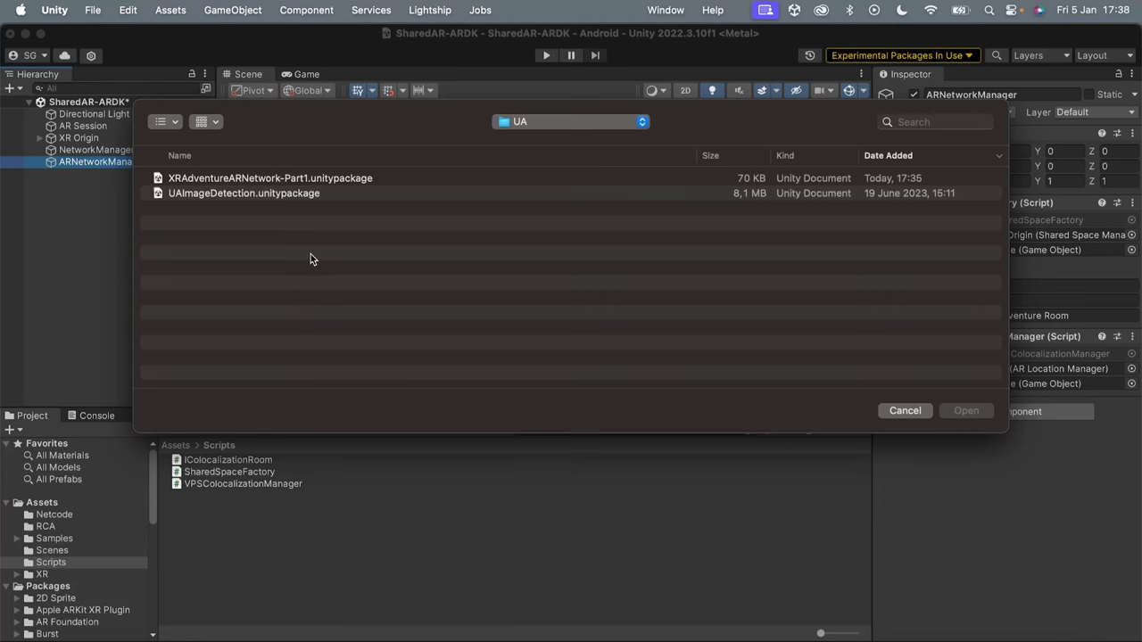
left_click(288, 181)
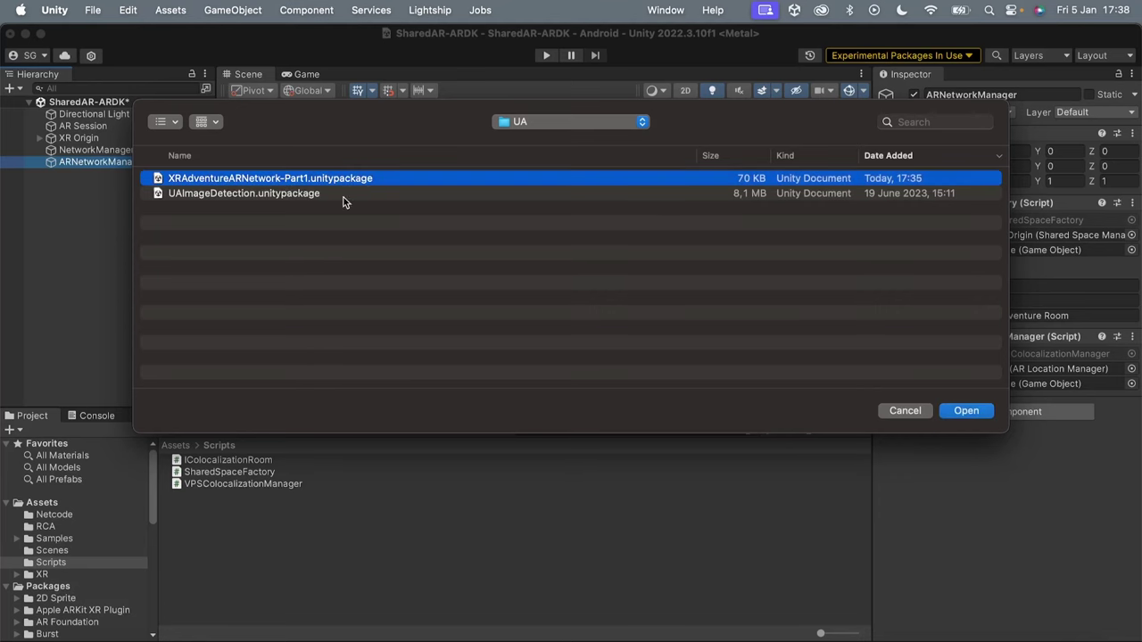
left_click(971, 411)
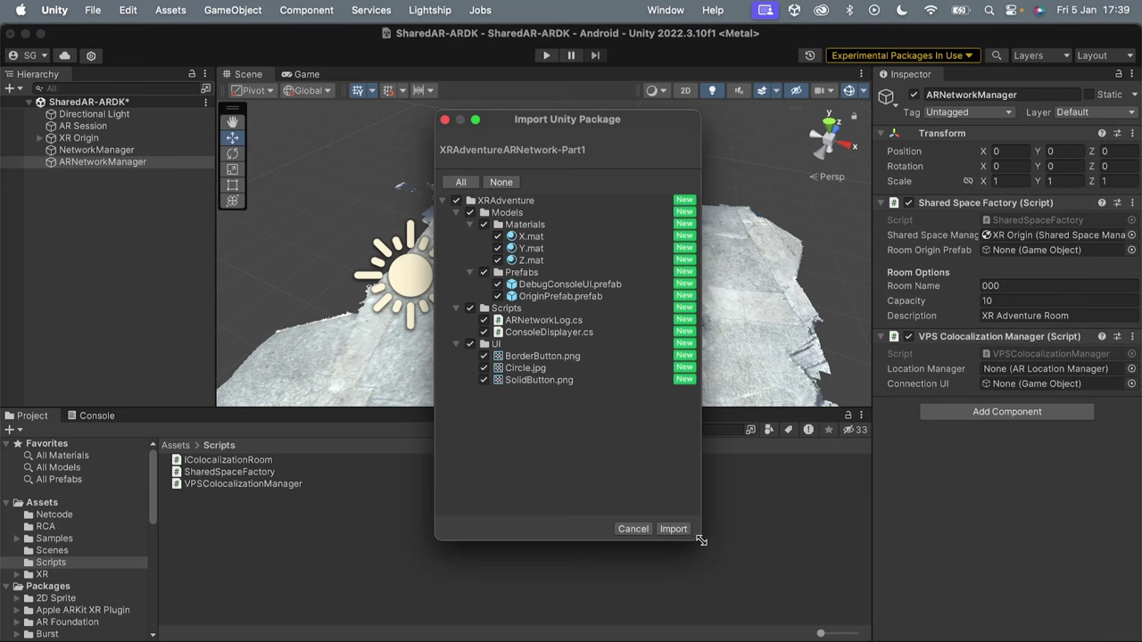
left_click(674, 530)
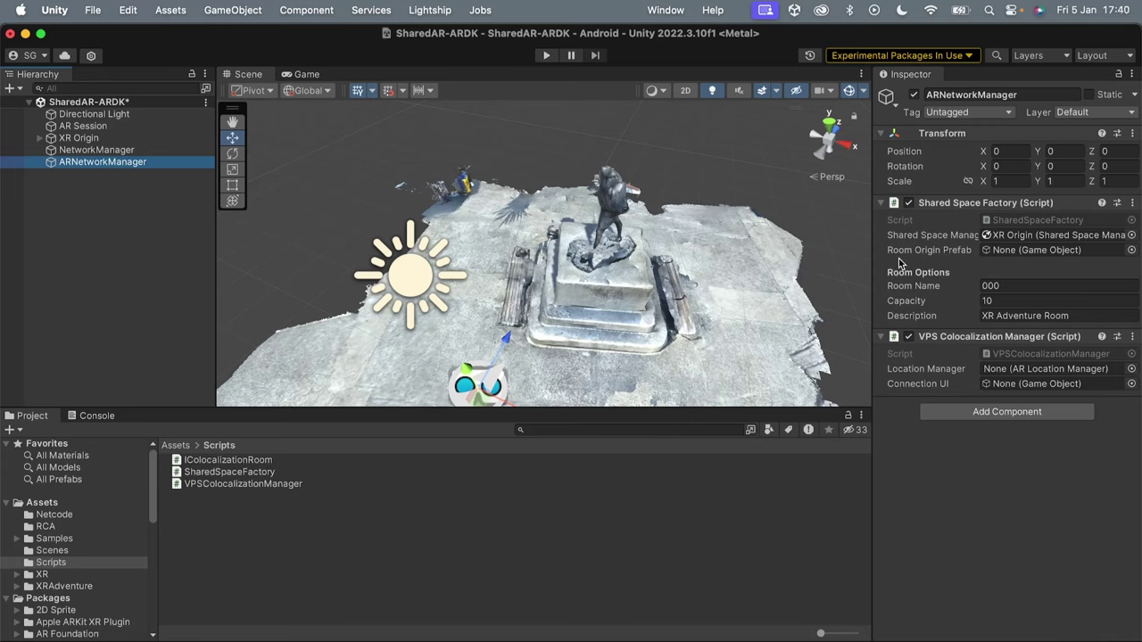
Open OriginPrefab from Assets/XRAdventure/Models/Prefabs to examine its axis objects, and return to the scene.
left_click(64, 587)
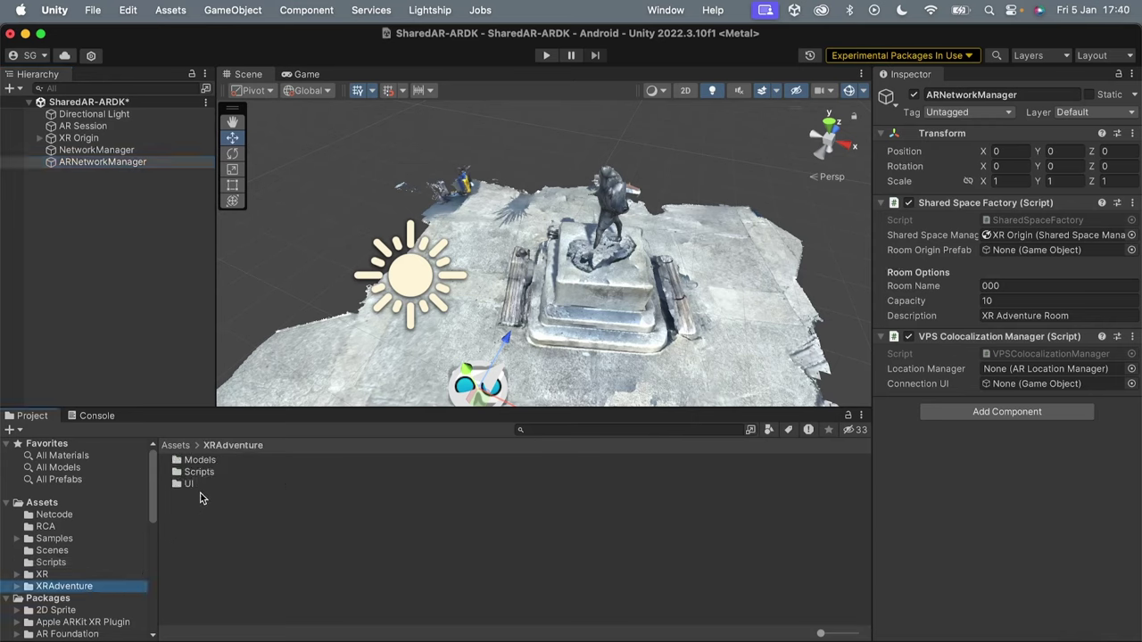
double_click(201, 460)
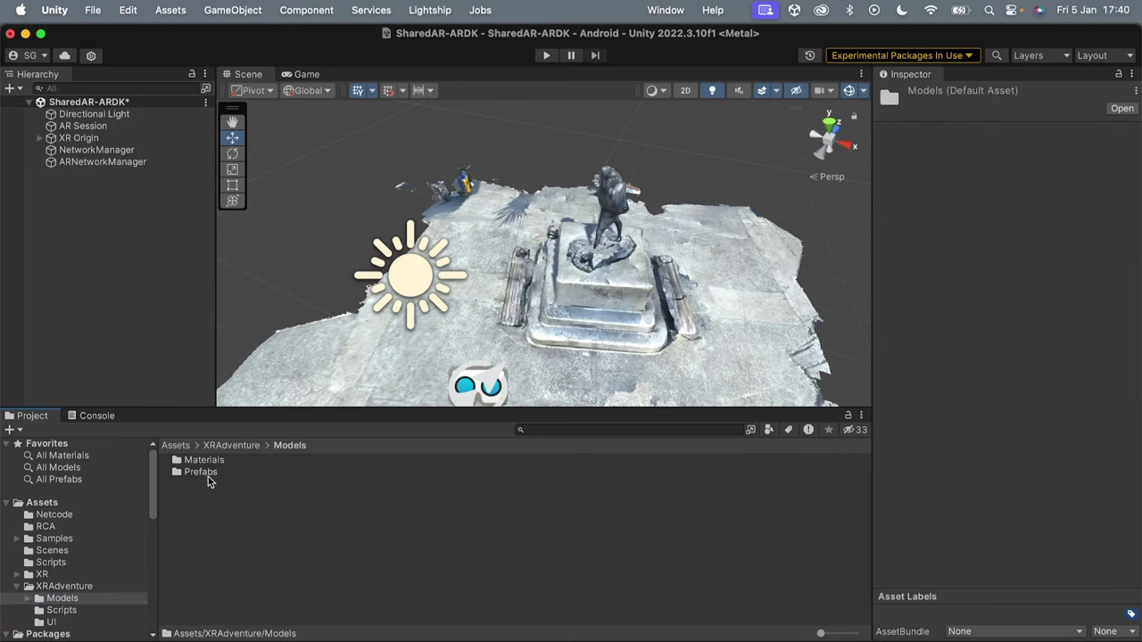
double_click(202, 472)
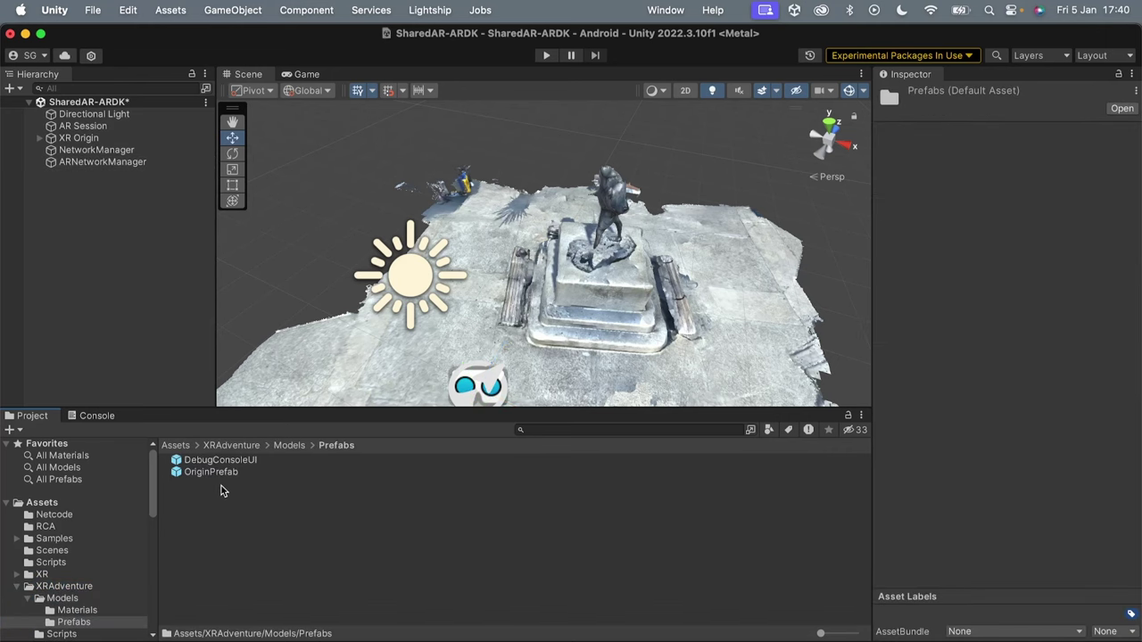
double_click(210, 472)
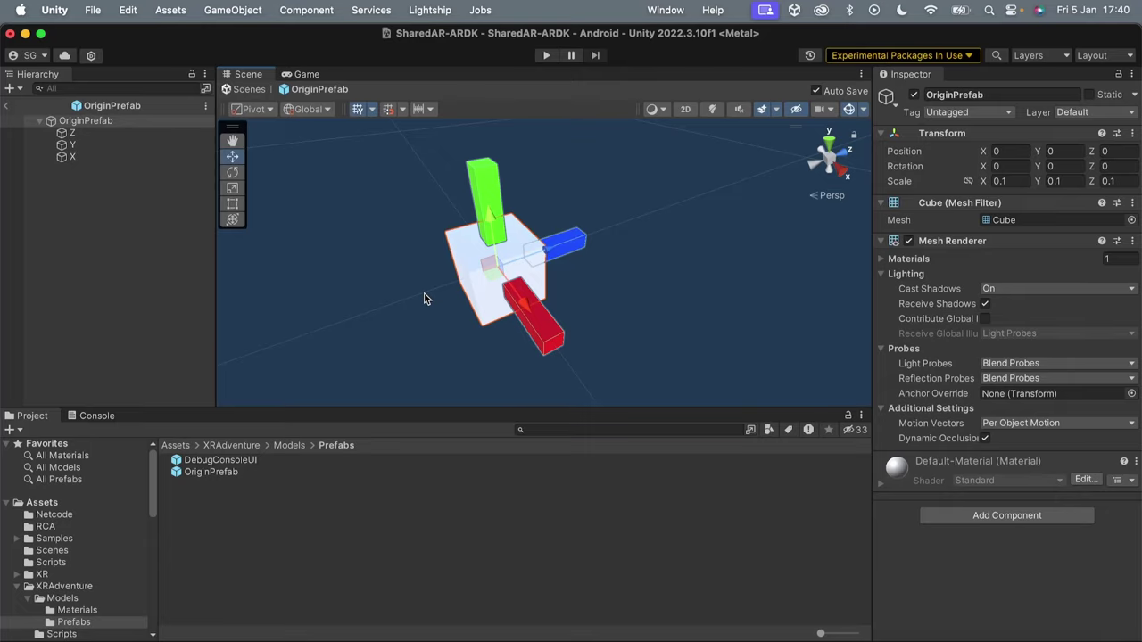
left_click(6, 107)
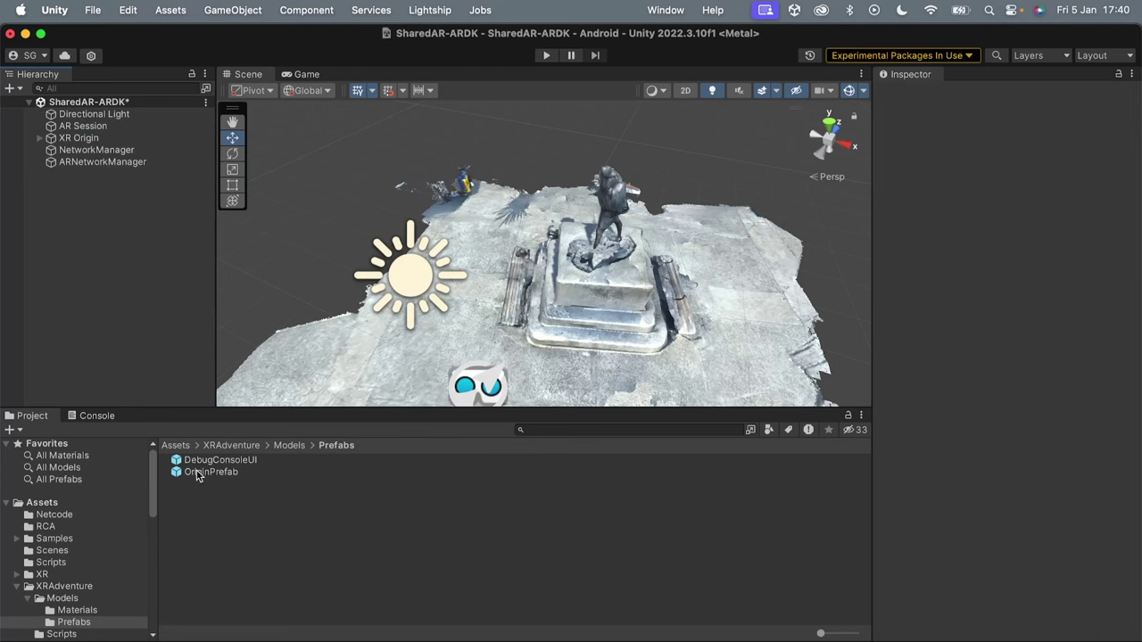
On ARNetworkManager, assign OriginPrefab as the Room Origin Prefab and XR Origin as the Location Manager.
left_click(143, 165)
left_click_drag(210, 472, 1013, 250)
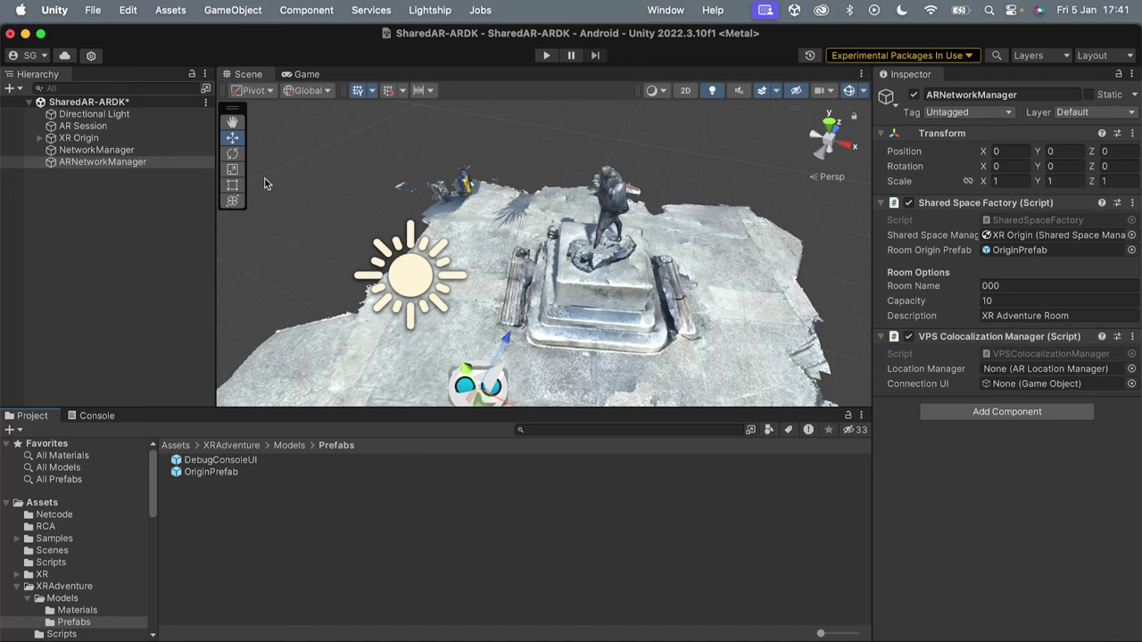
left_click(89, 140)
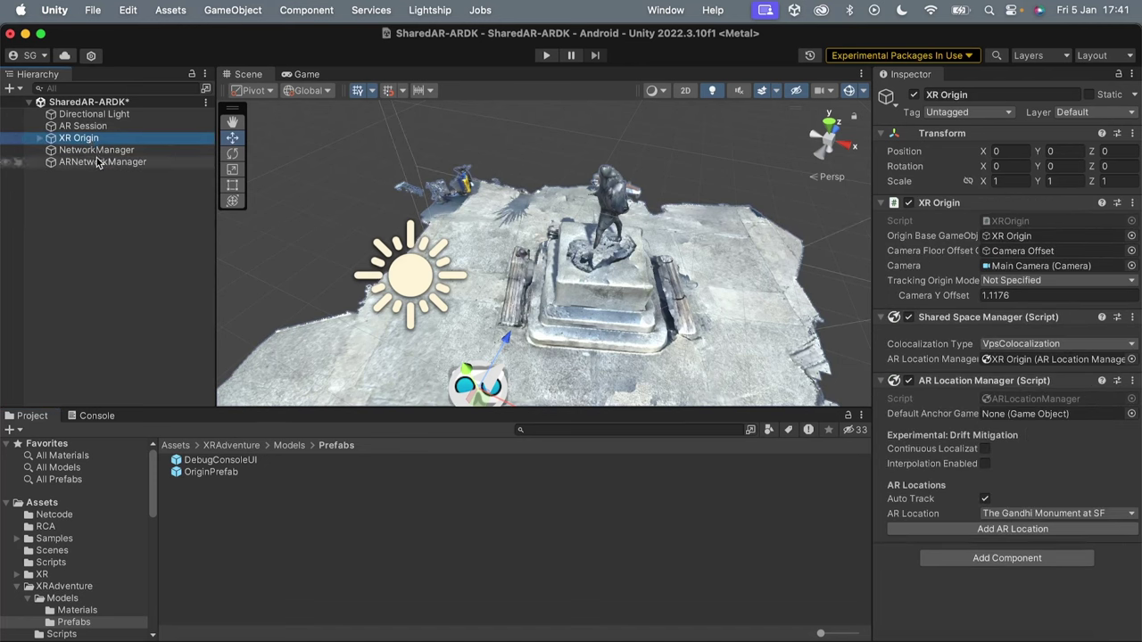
left_click(99, 164)
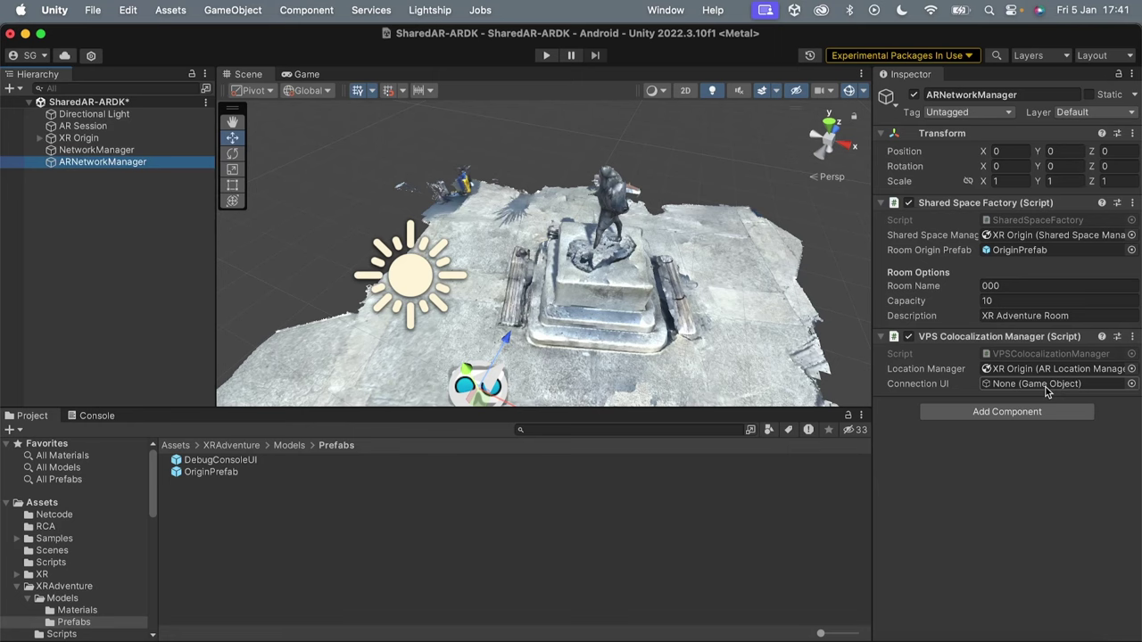
Dock the Game view as a tall, widened column beside the Inspector and add a UI Canvas to the scene.
left_click_drag(308, 75, 927, 409)
left_click_drag(856, 223, 602, 221)
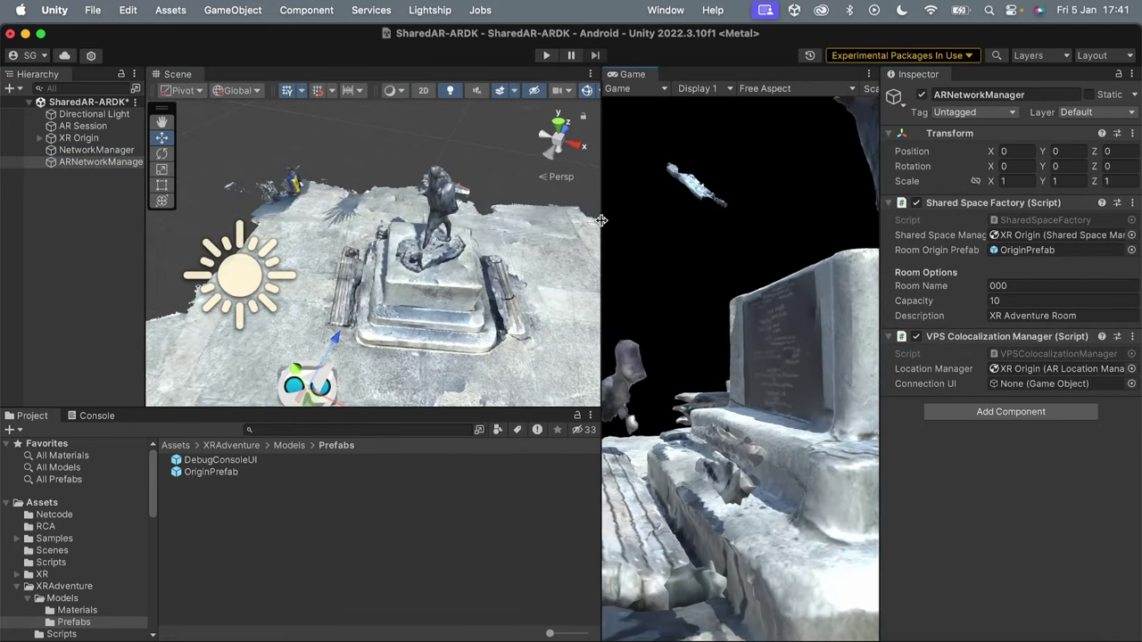
right_click(77, 206)
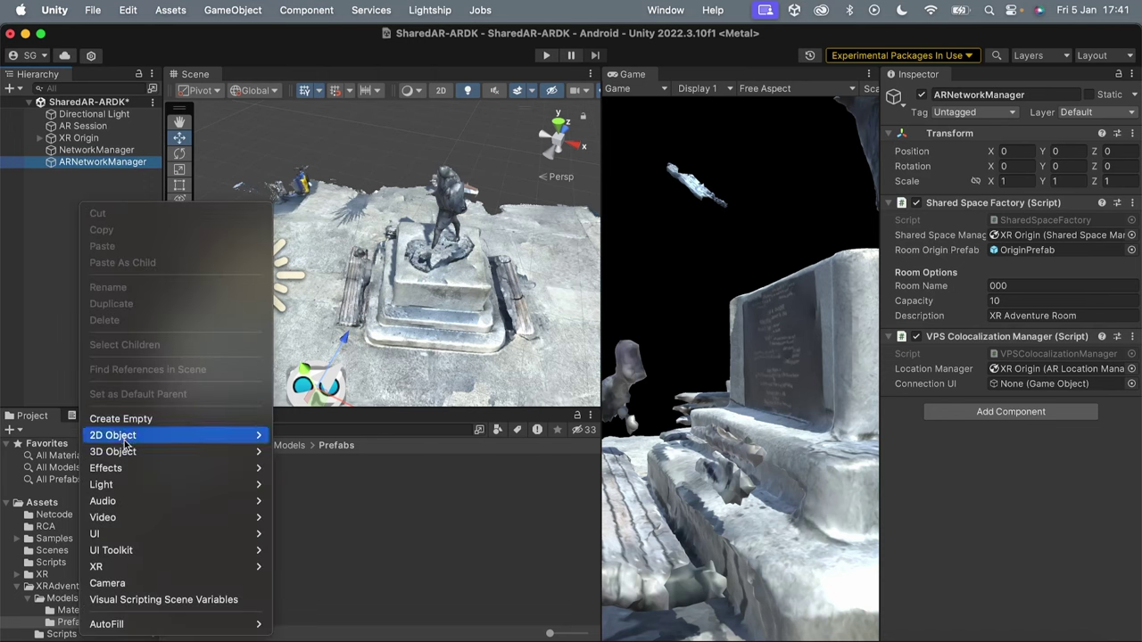
mouse_move(245, 534)
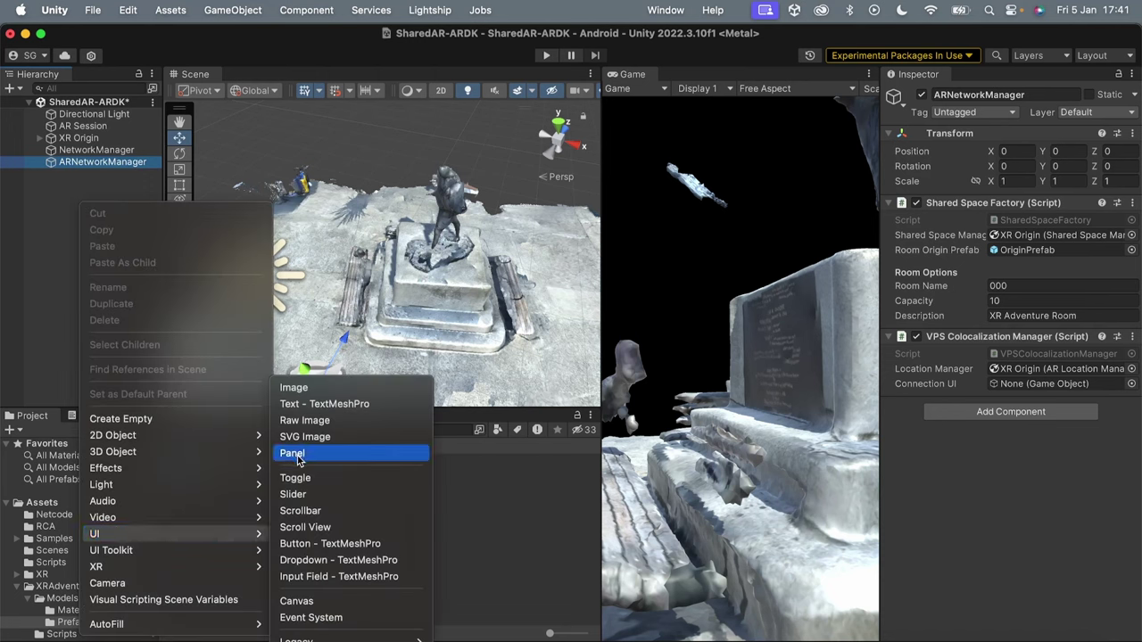
left_click(300, 601)
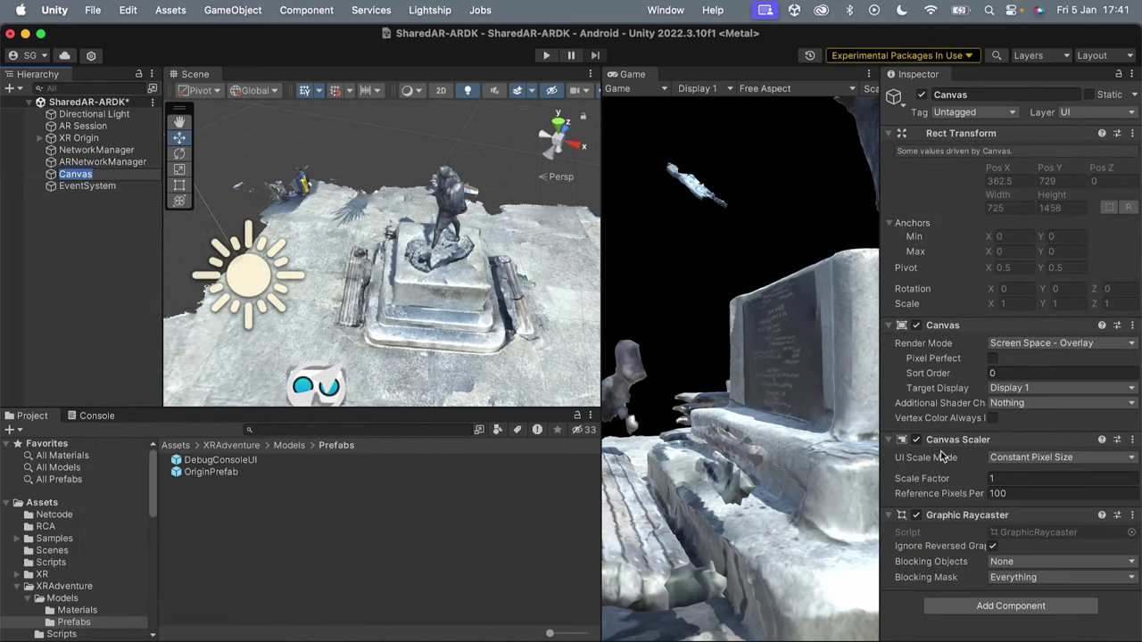
Set the Canvas Scaler to Scale With Screen Size with a 2500 by 1440 reference resolution and a Match value of 0.5.
left_click(1014, 458)
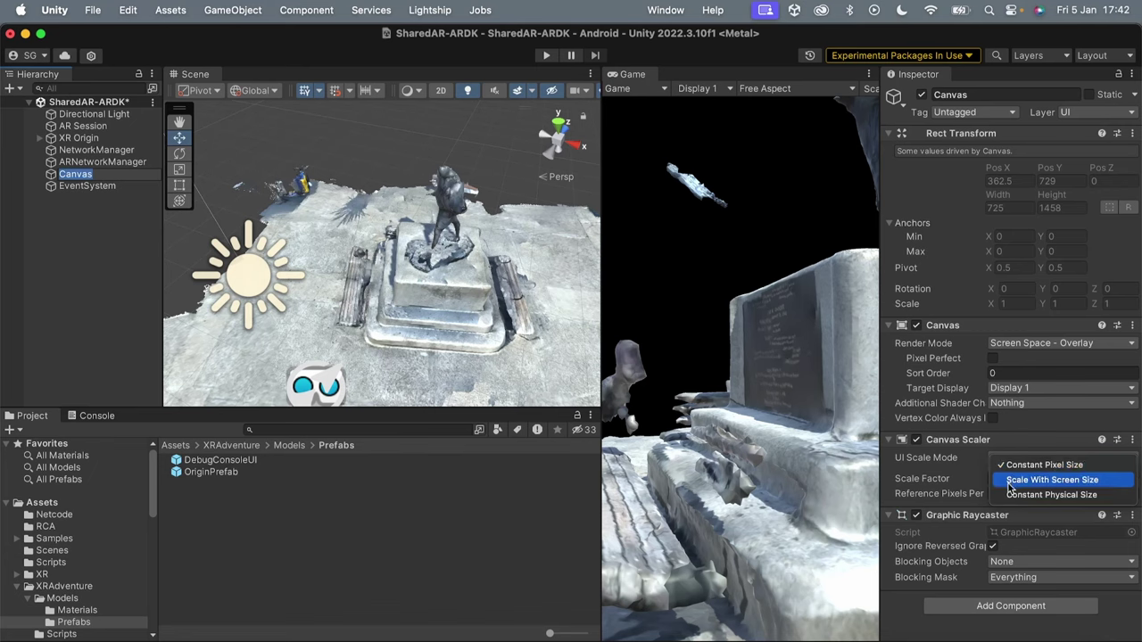
left_click(1012, 481)
left_click(996, 493)
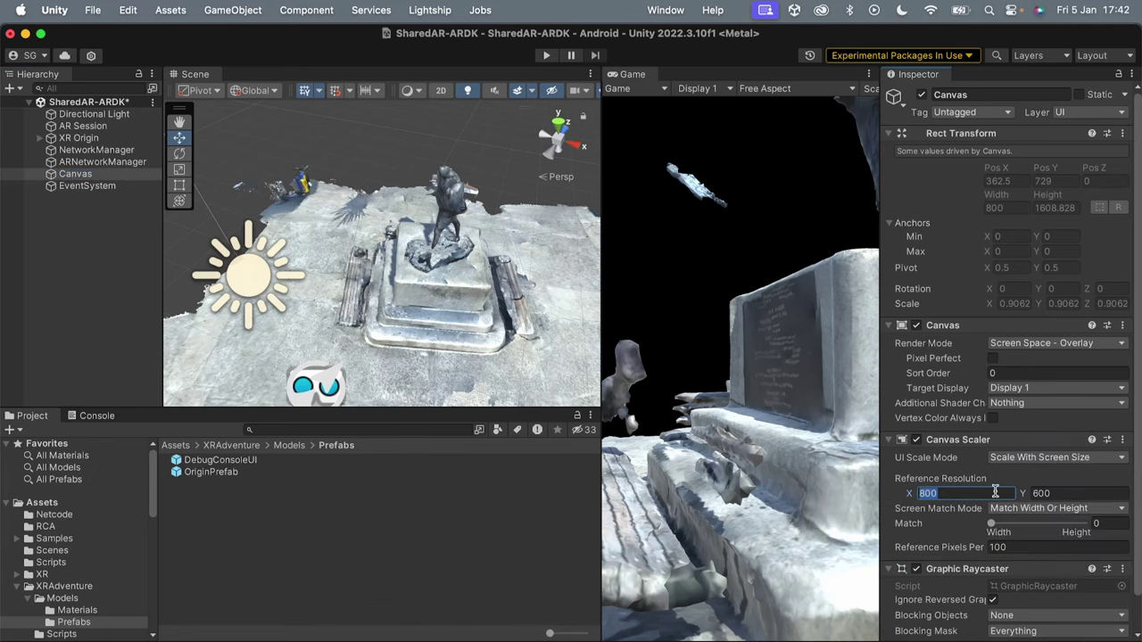
key("BackSpace")
type("2")
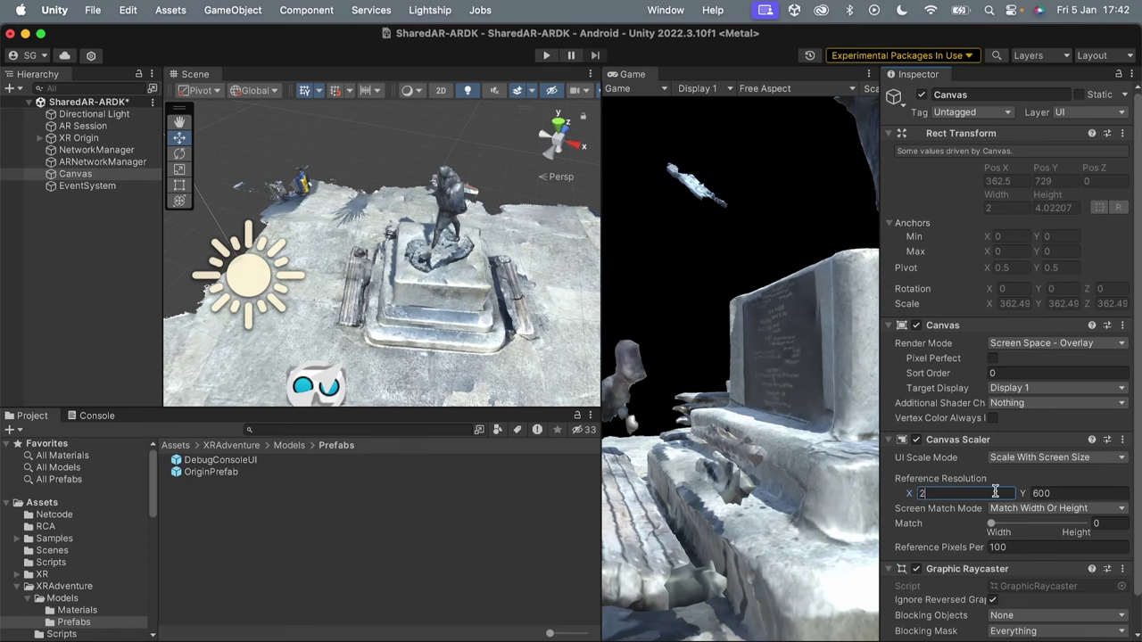
type("500")
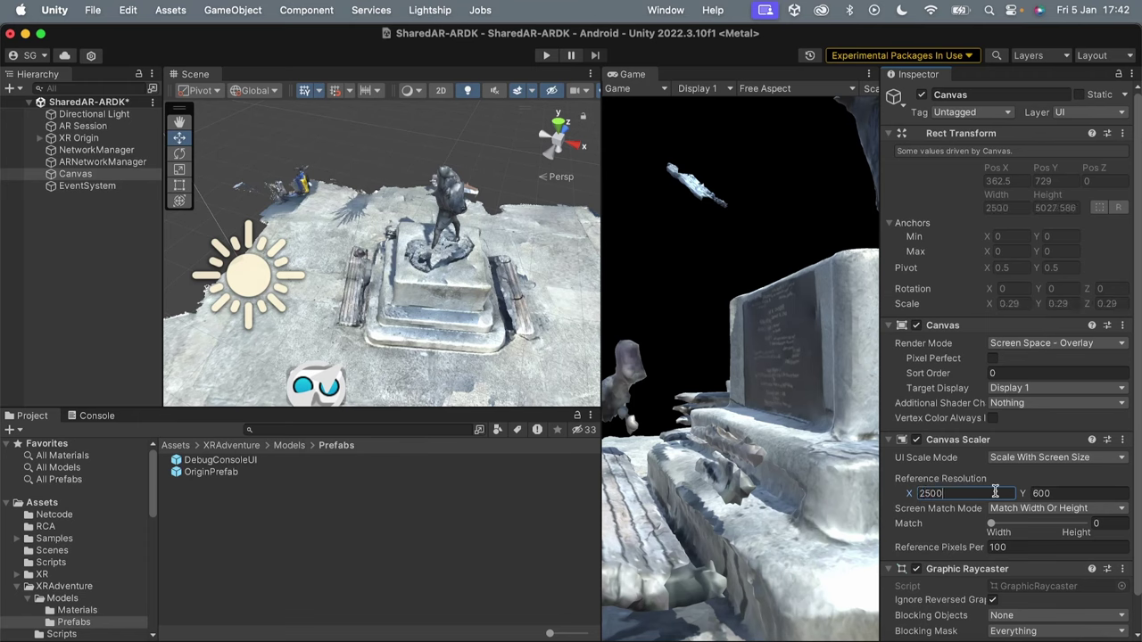
left_click(1042, 493)
type("1440")
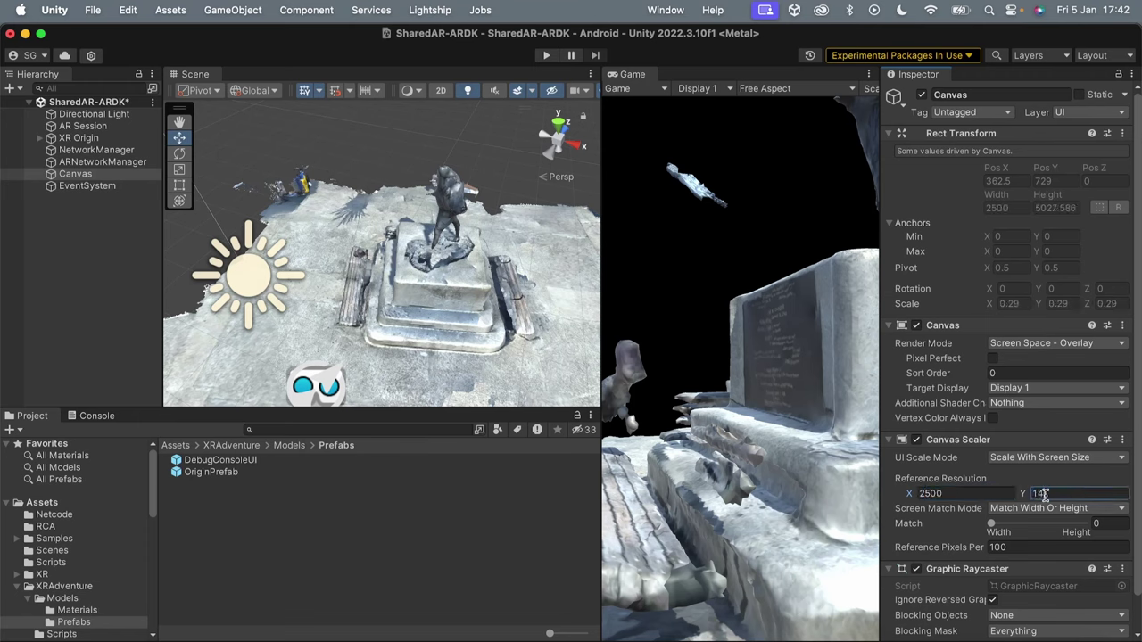
left_click(1097, 523)
type("0.5")
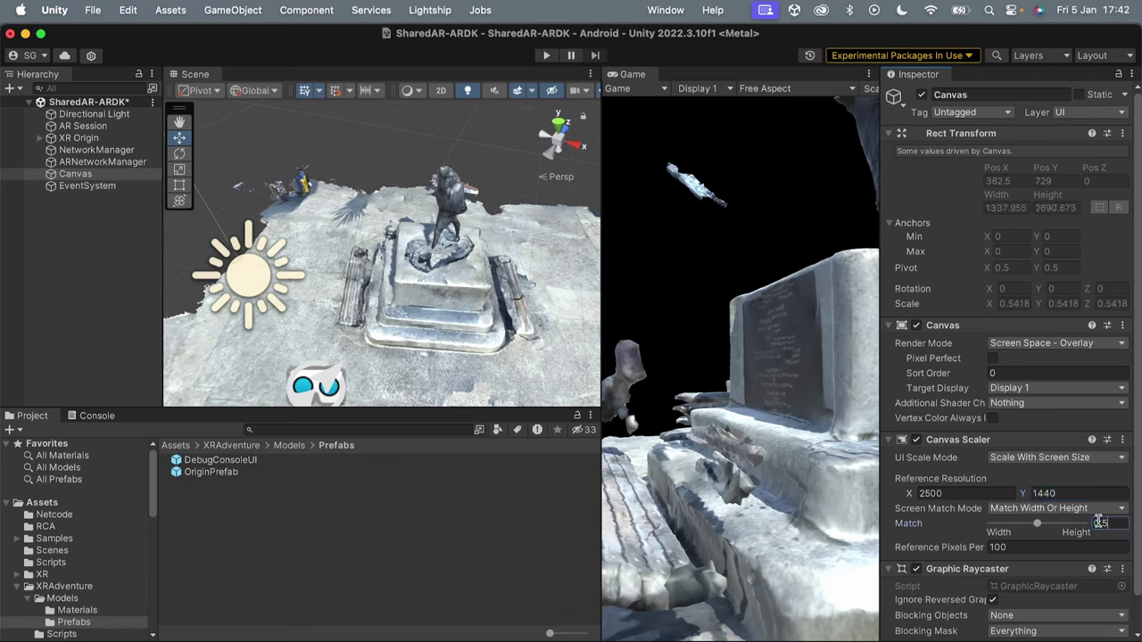
key("Return")
Create an empty child object under Canvas and name it UINetworkVPS.
left_click(75, 174)
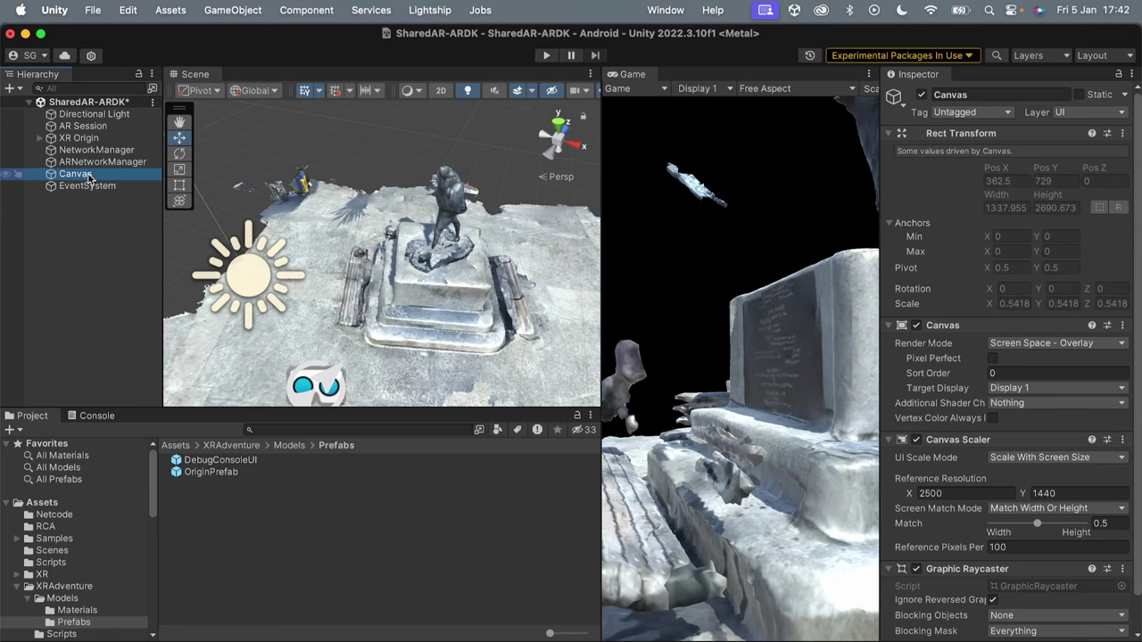
right_click(88, 179)
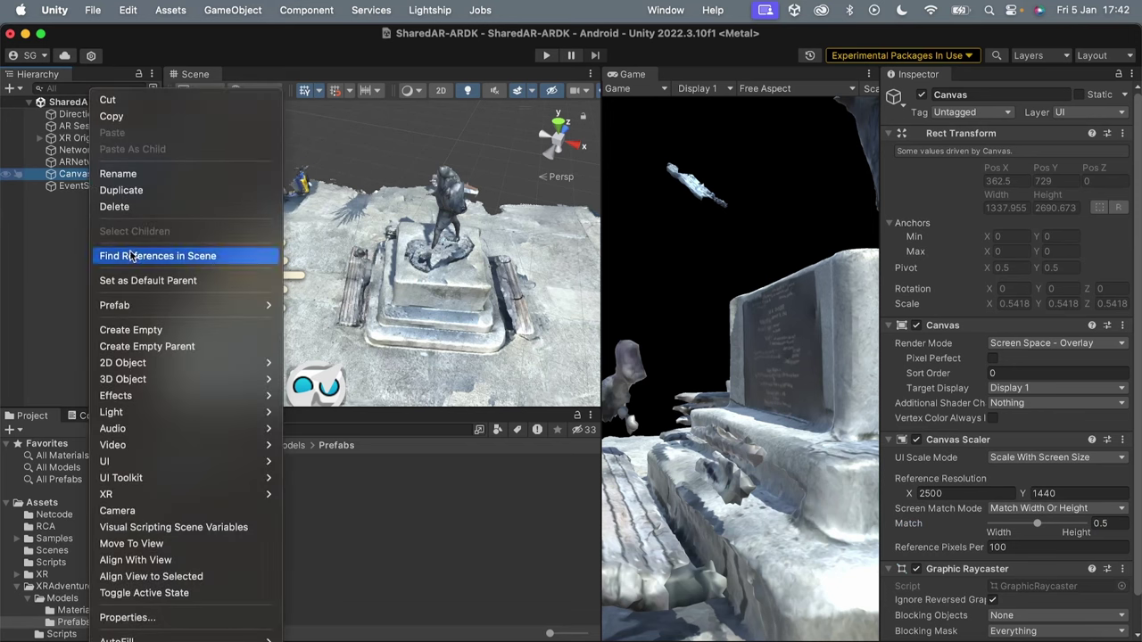
left_click(129, 330)
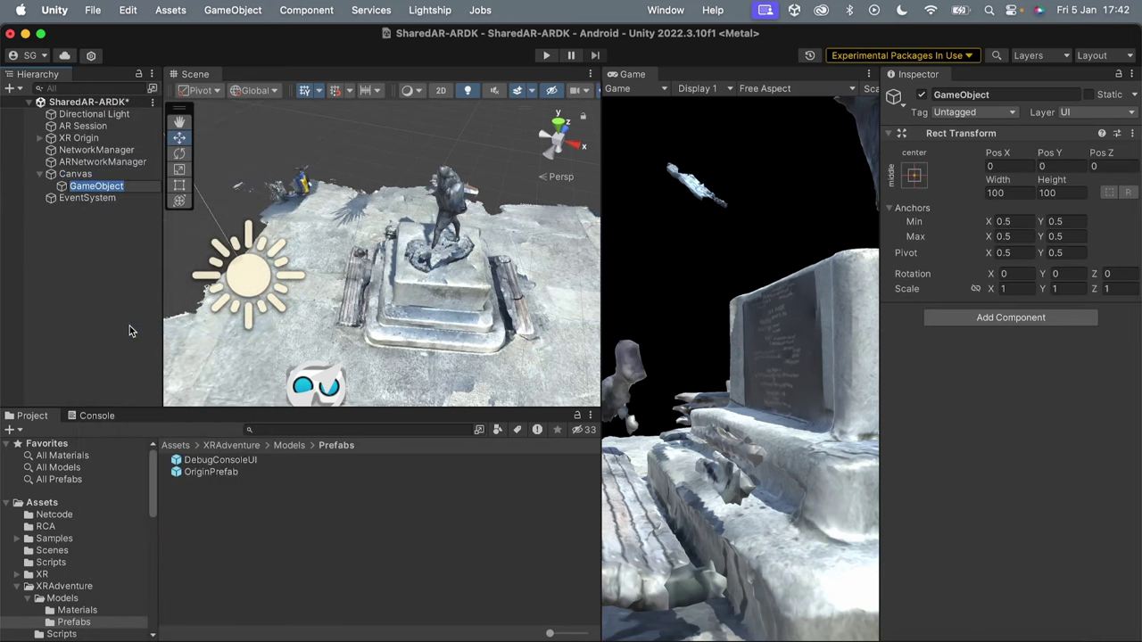
type("UINetworkVPS")
key("Return")
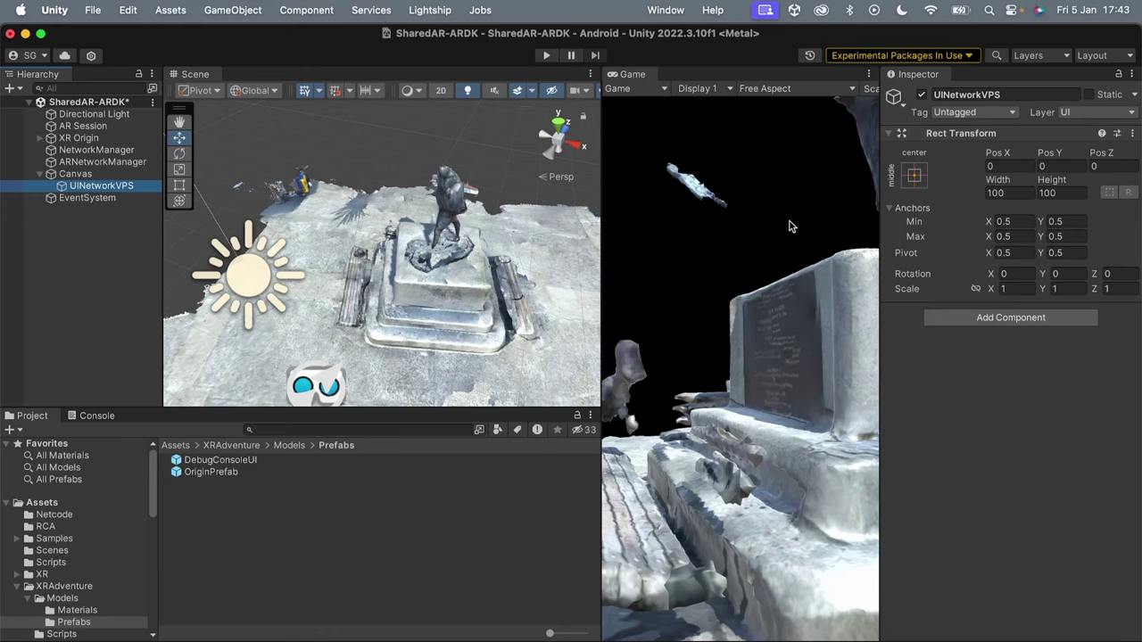
Anchor UINetworkVPS to stretch in both directions and set its Left, Top, Right and Bottom offsets to 0.
left_click(919, 179)
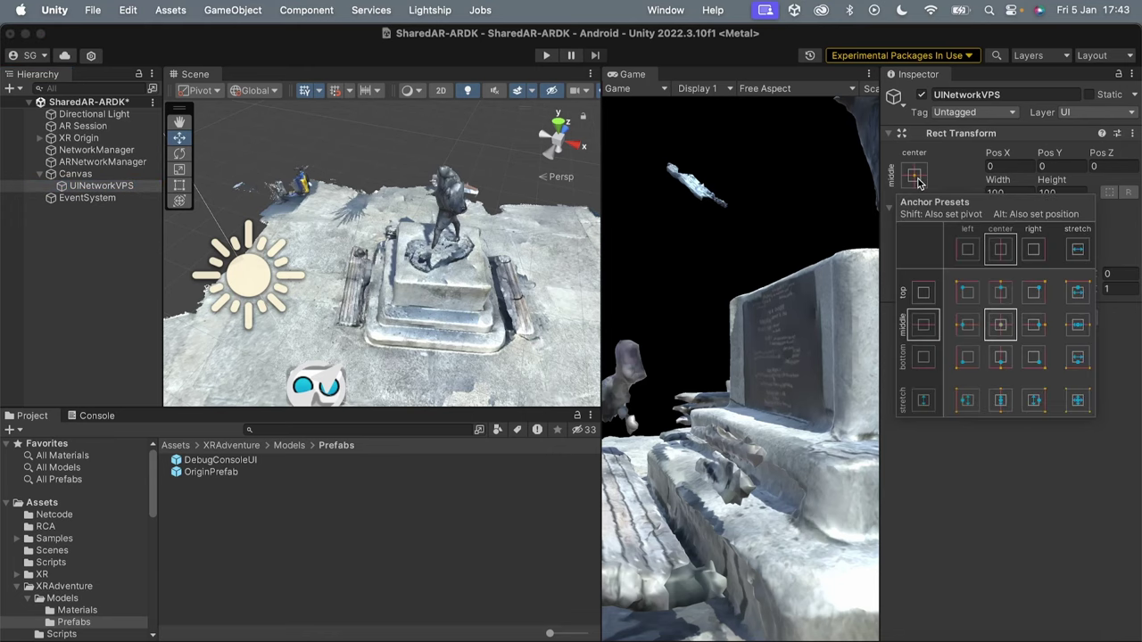
left_click(1080, 400)
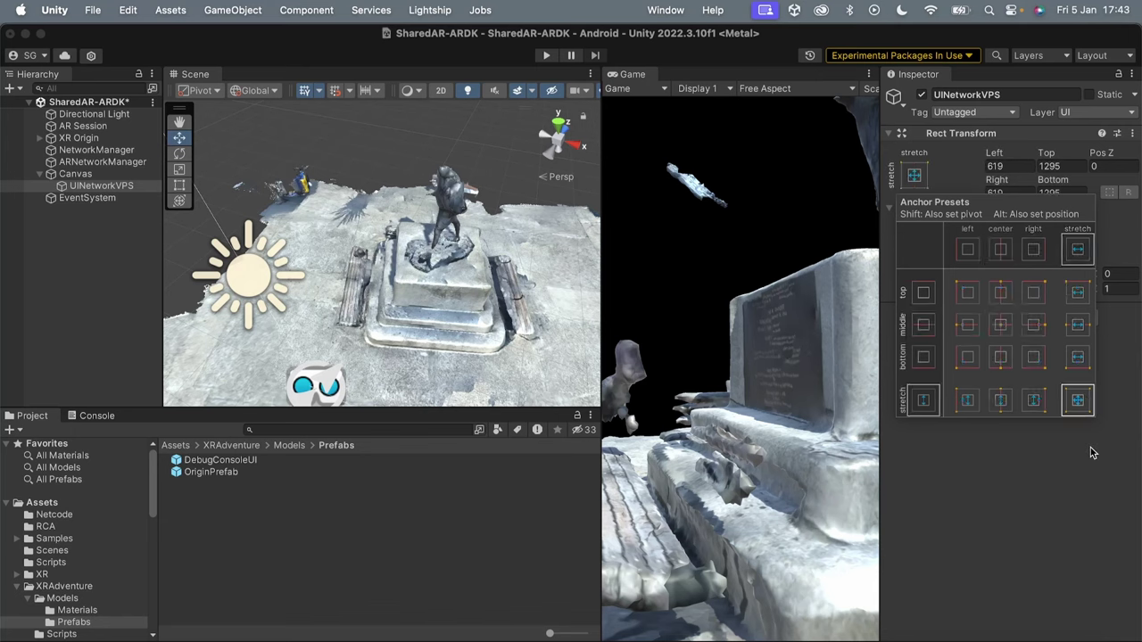
left_click(1015, 165)
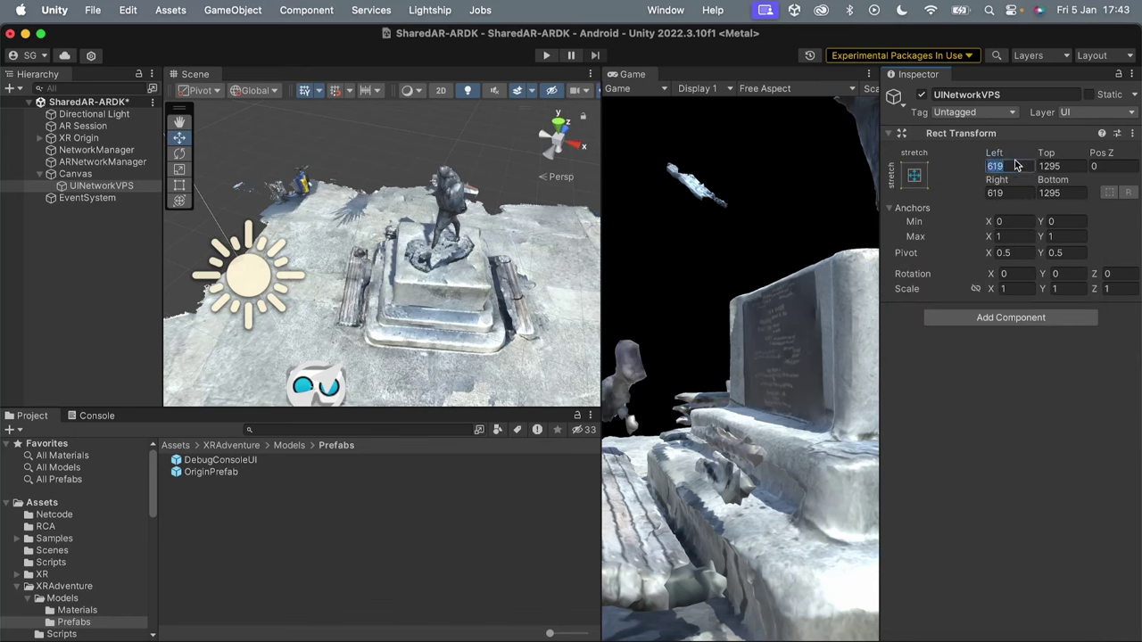
type("0")
left_click(1053, 166)
type("0")
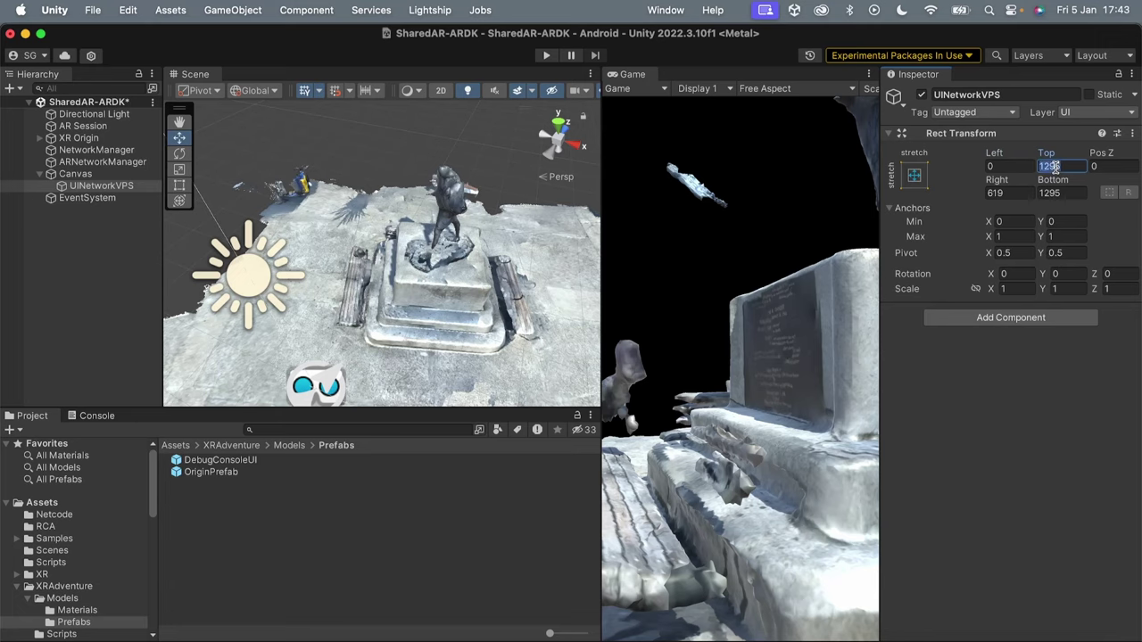
left_click(1023, 194)
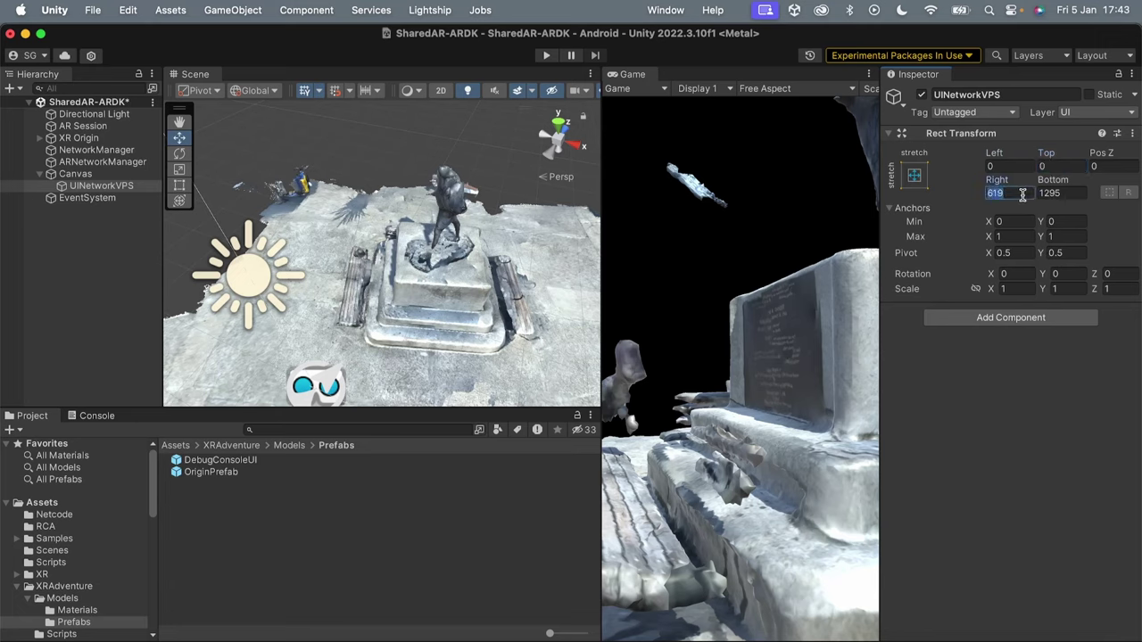
type("0")
left_click(1080, 193)
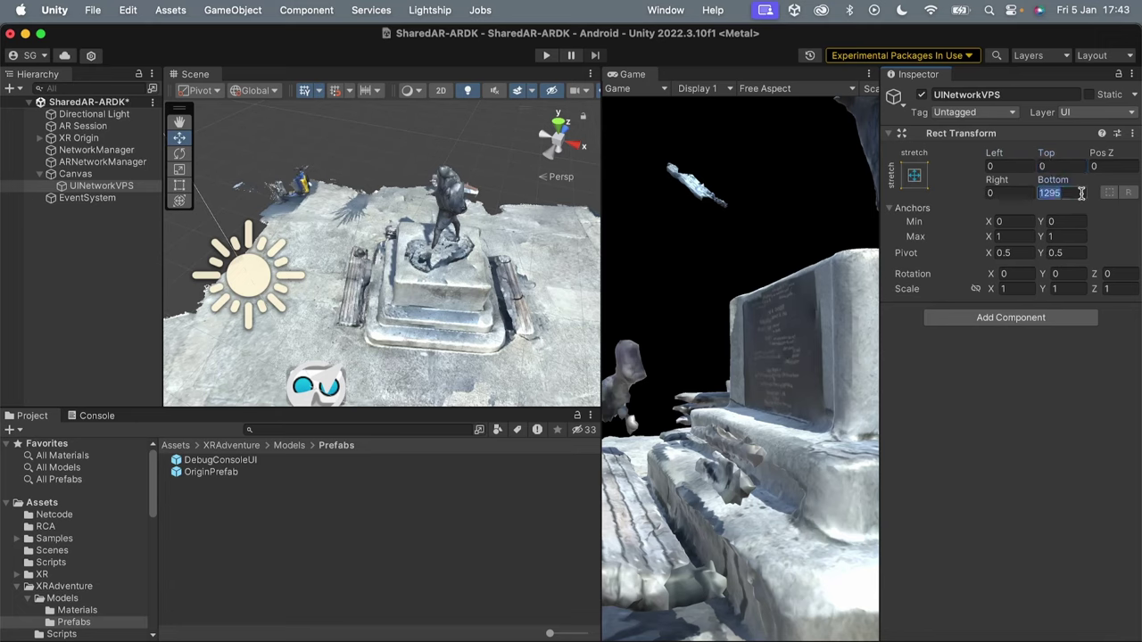
type("0")
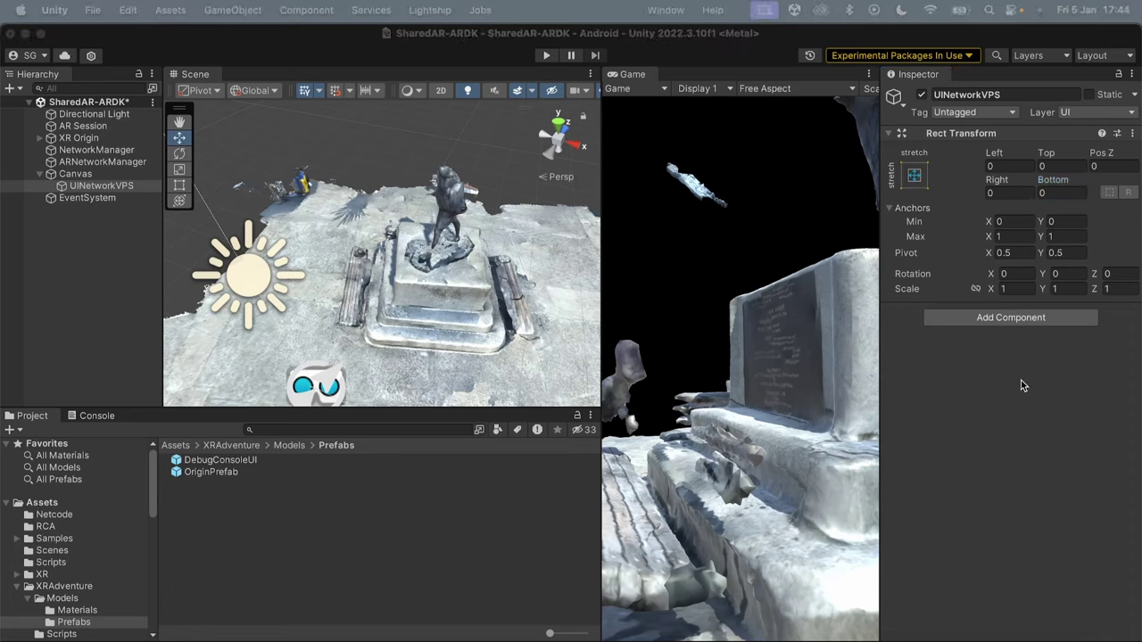
Add a TextMeshPro button as a child of UINetworkVPS, importing the TMP Essentials and closing the importer.
right_click(103, 189)
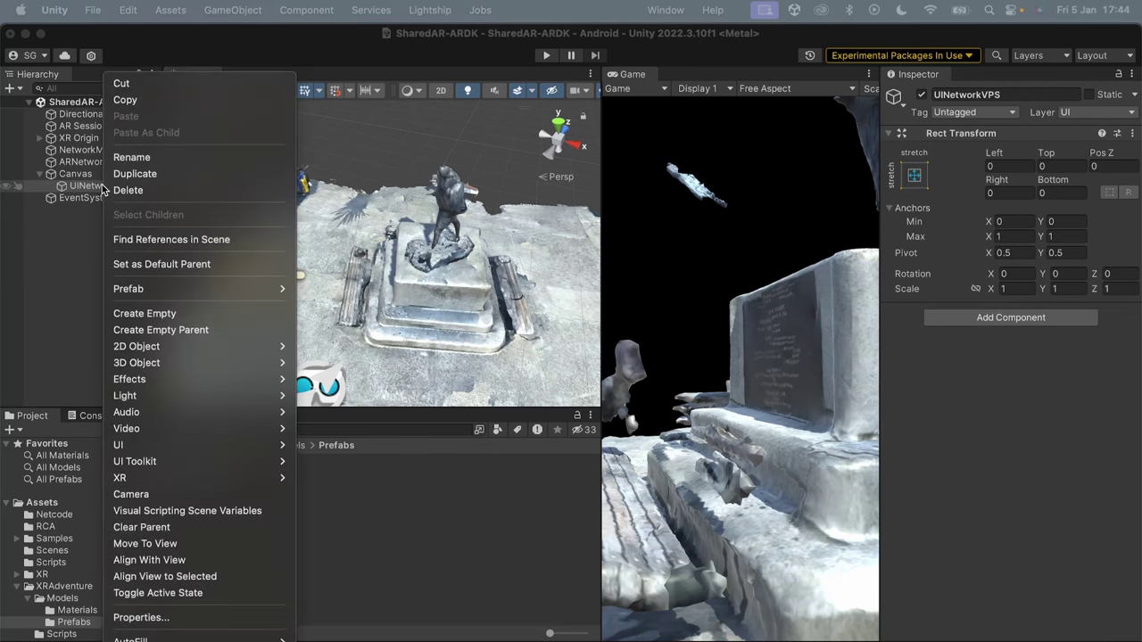
mouse_move(198, 442)
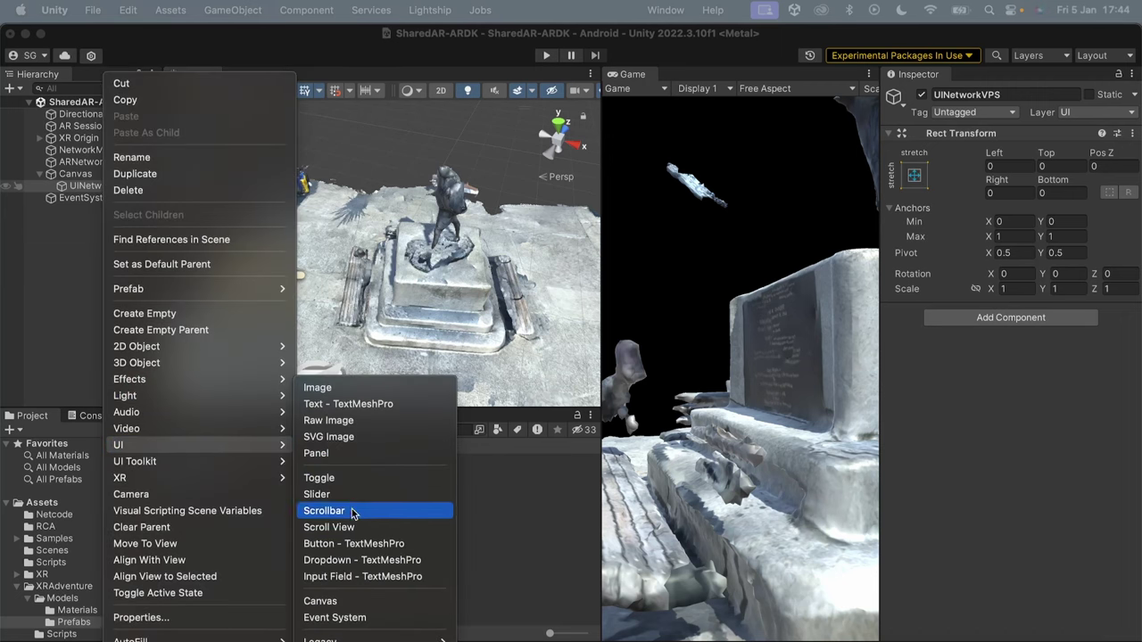
left_click(356, 545)
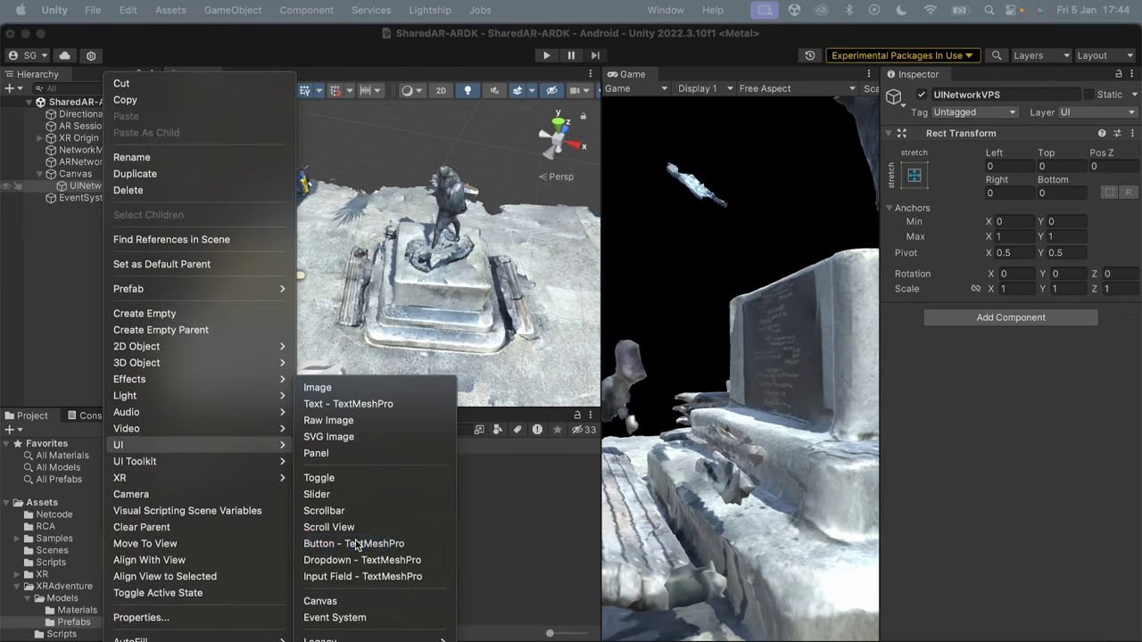
left_click(512, 353)
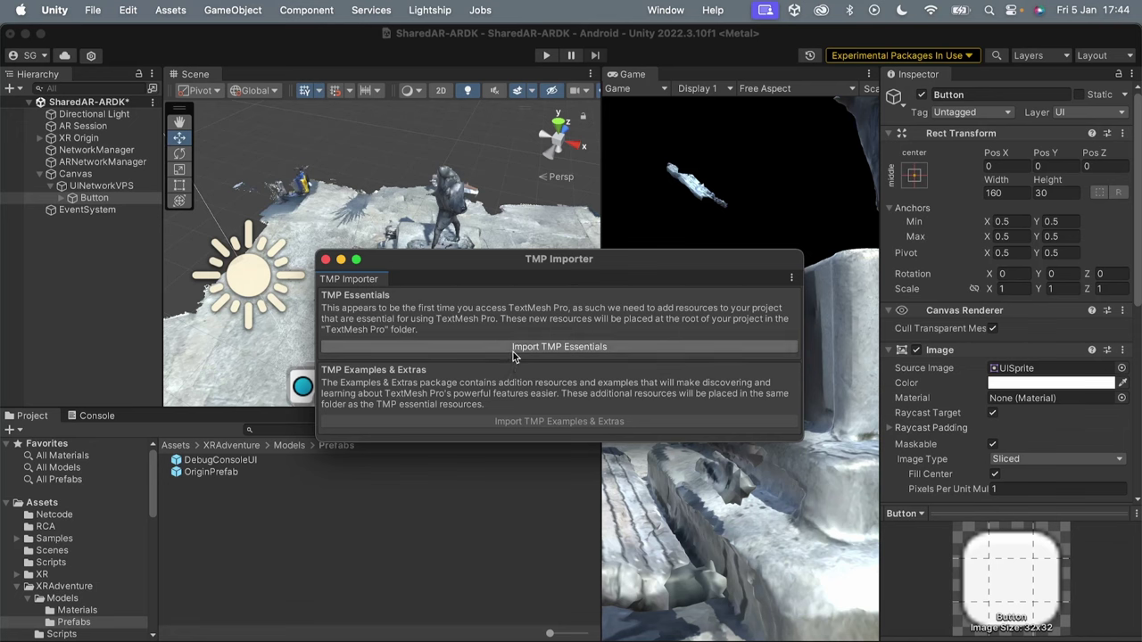
left_click(326, 259)
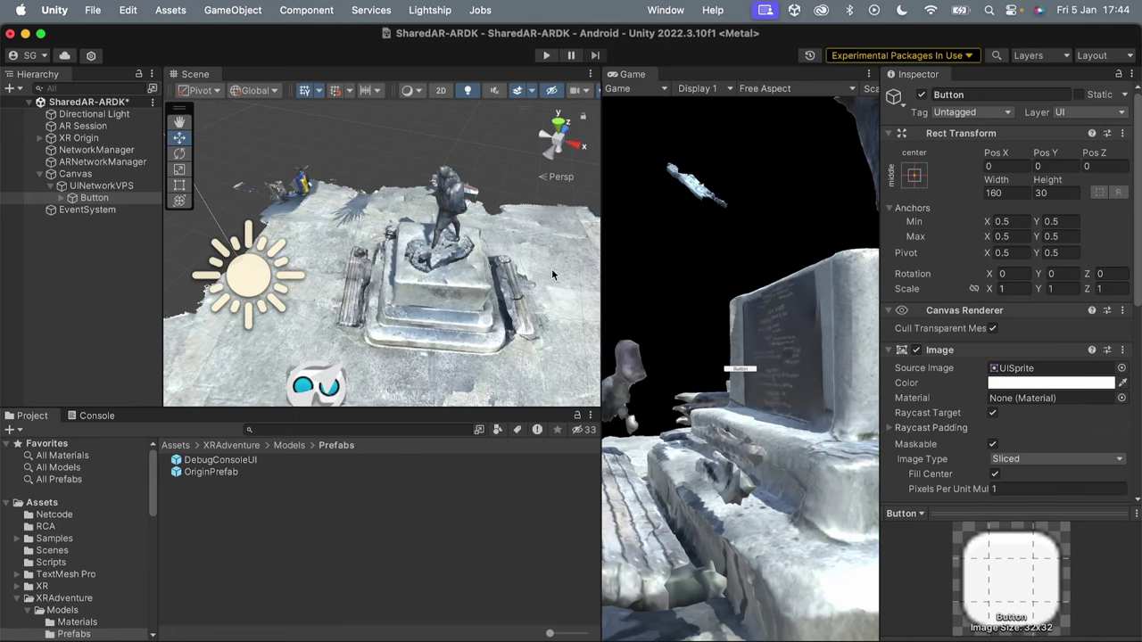
Set the button's Pos X to -300, its width to 500 and its height to 140.
left_click(1003, 169)
type("-300")
left_click(1011, 193)
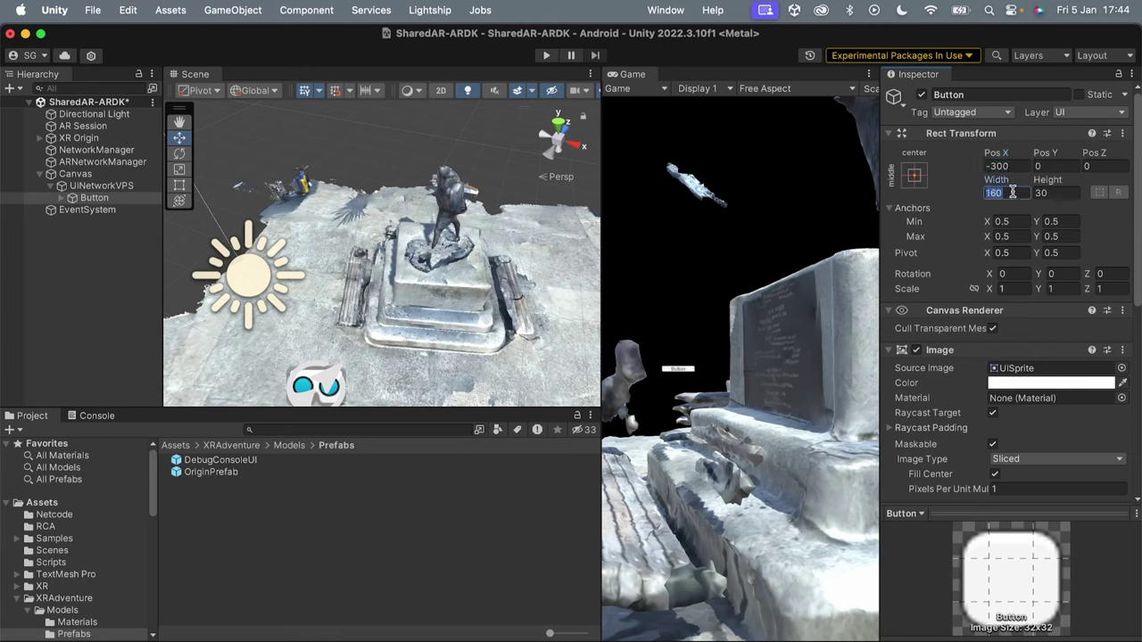
type("500")
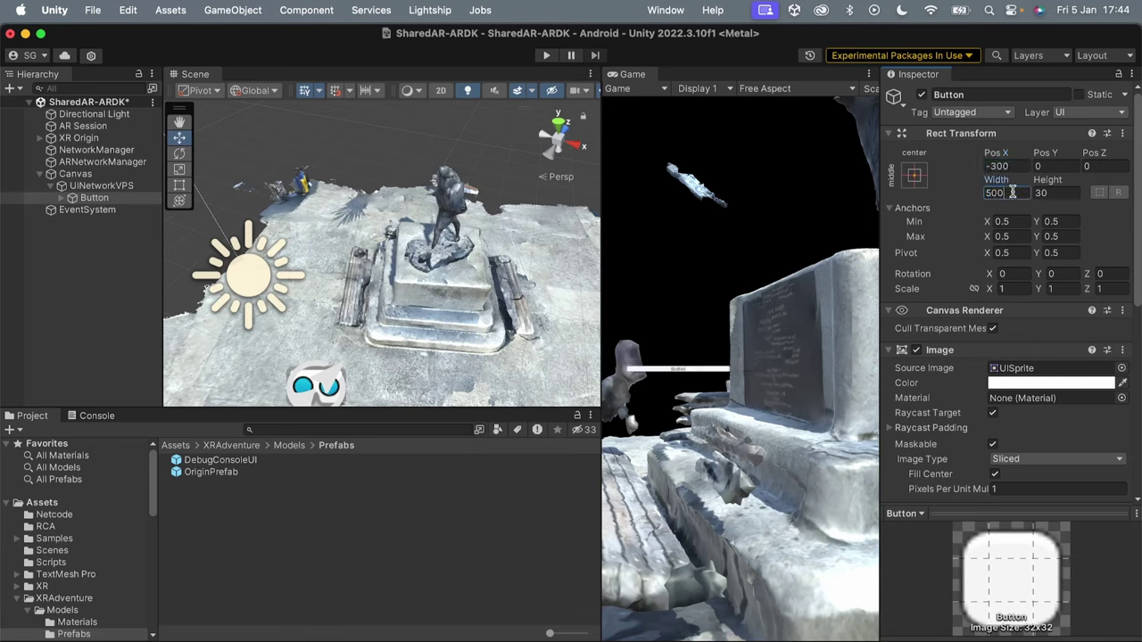
key("Tab")
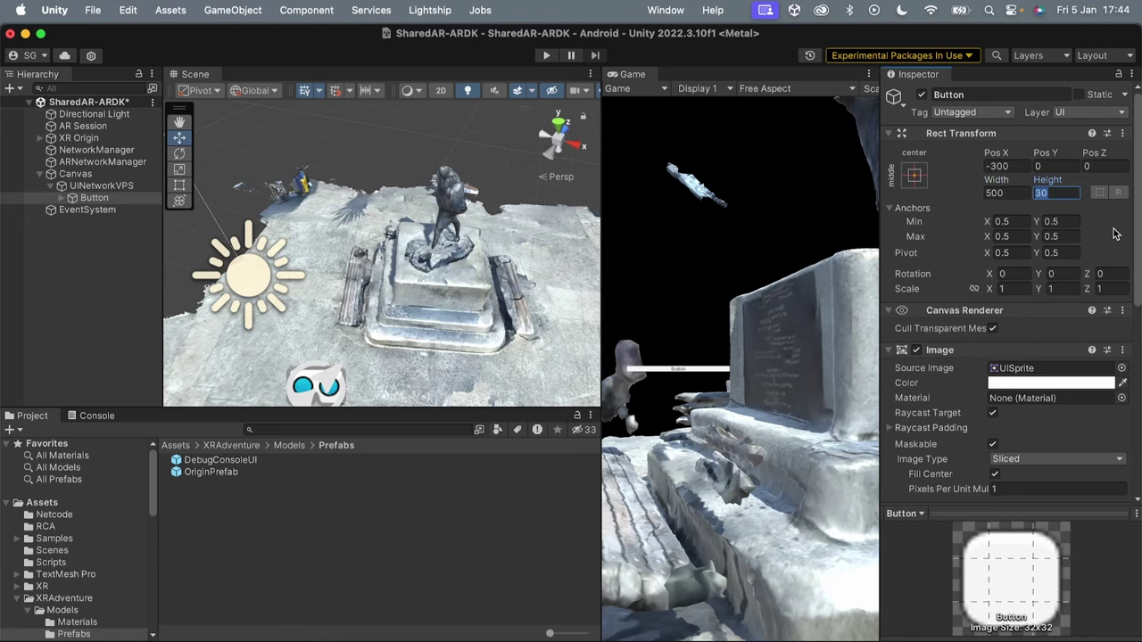
type("140")
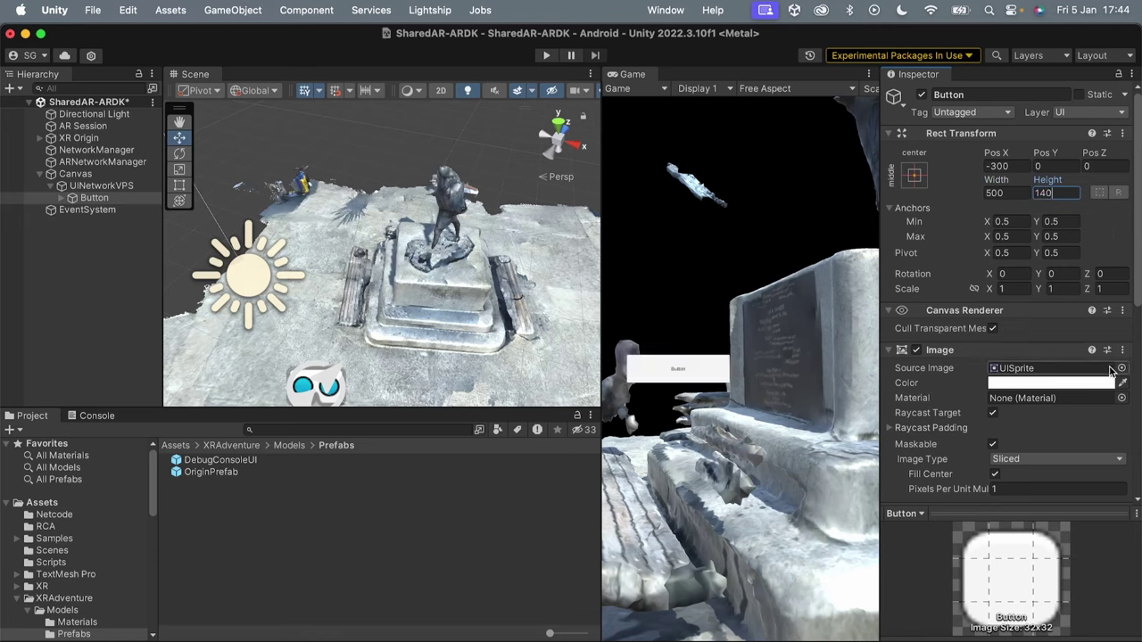
Assign the SolidButton sprite from Assets/XRAdventure/UI as the button's source image.
scroll(62, 616, "down", 5)
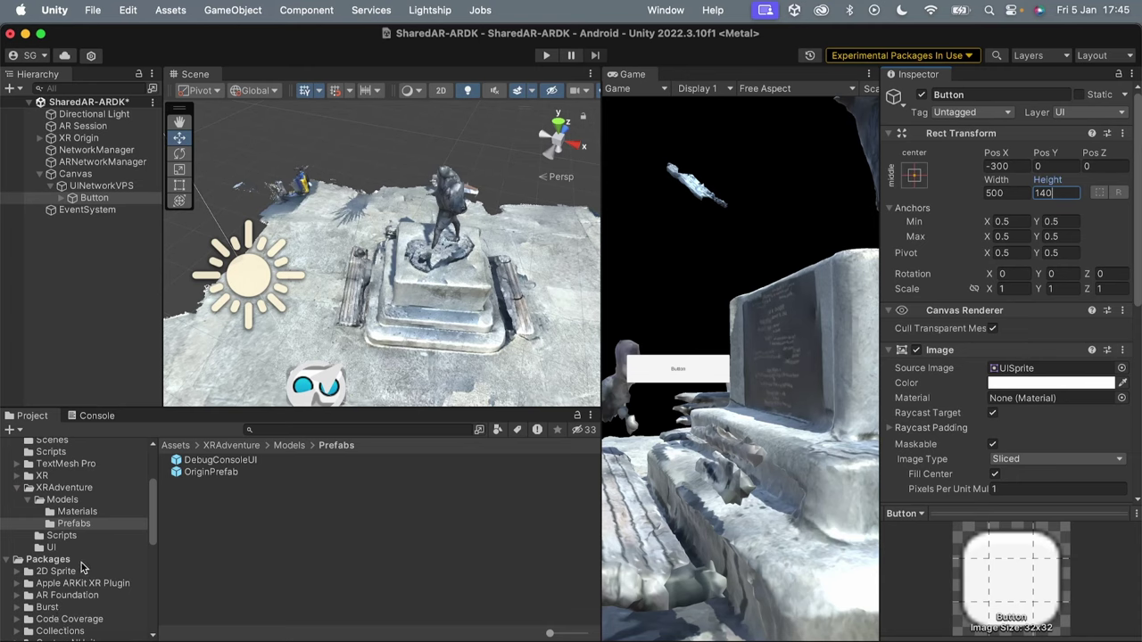
left_click(71, 550)
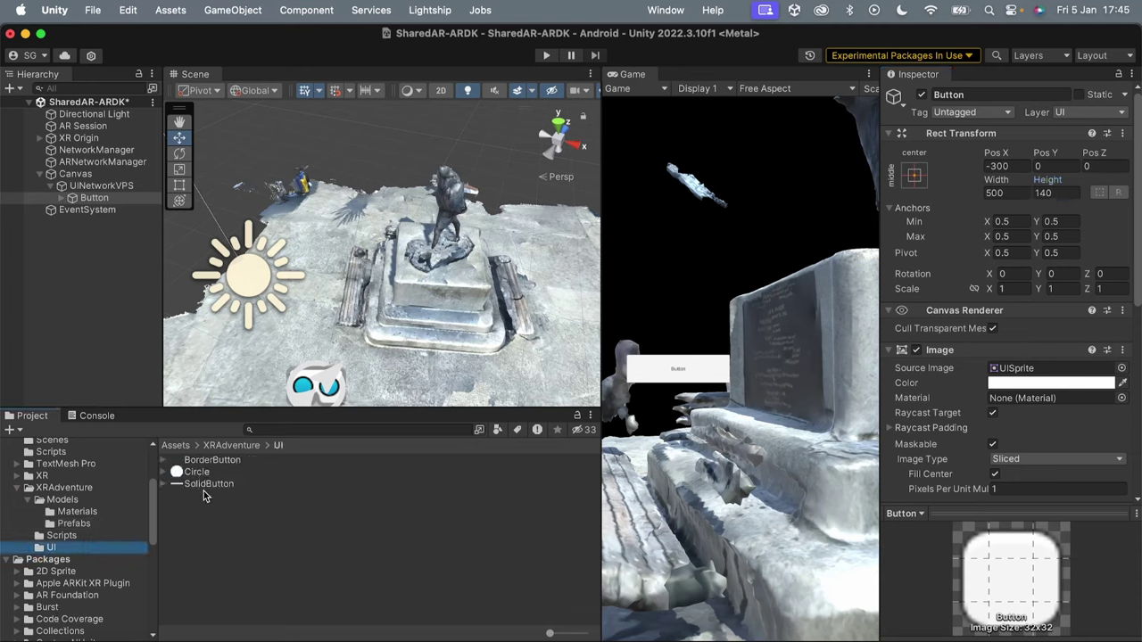
left_click_drag(193, 485, 1007, 377)
Change the button's image color to orange, RGB 255, 150, 0 (FF9600).
left_click(1044, 383)
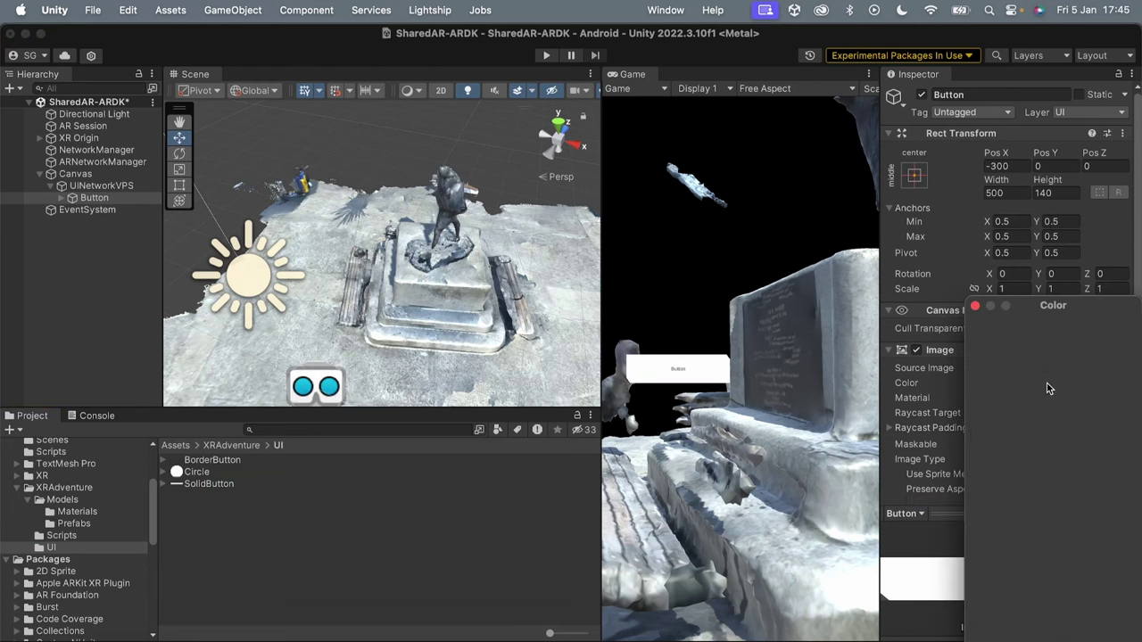
left_click(1107, 386)
left_click(1093, 394)
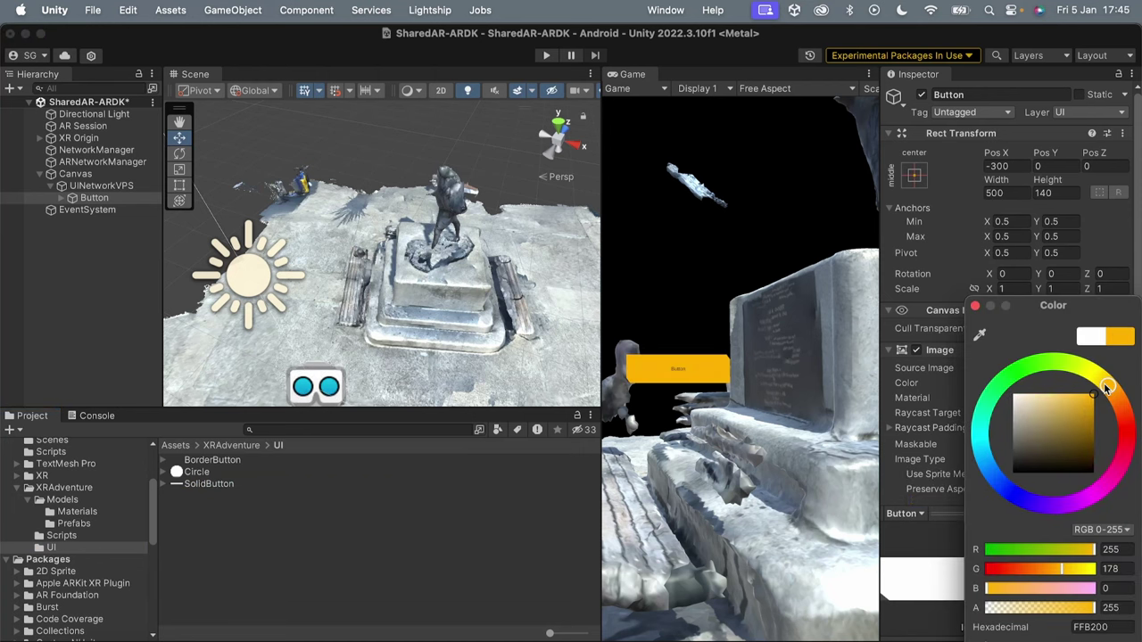
mouse_move(1062, 569)
left_mouse_down()
mouse_move(991, 570)
mouse_move(1048, 564)
left_mouse_up()
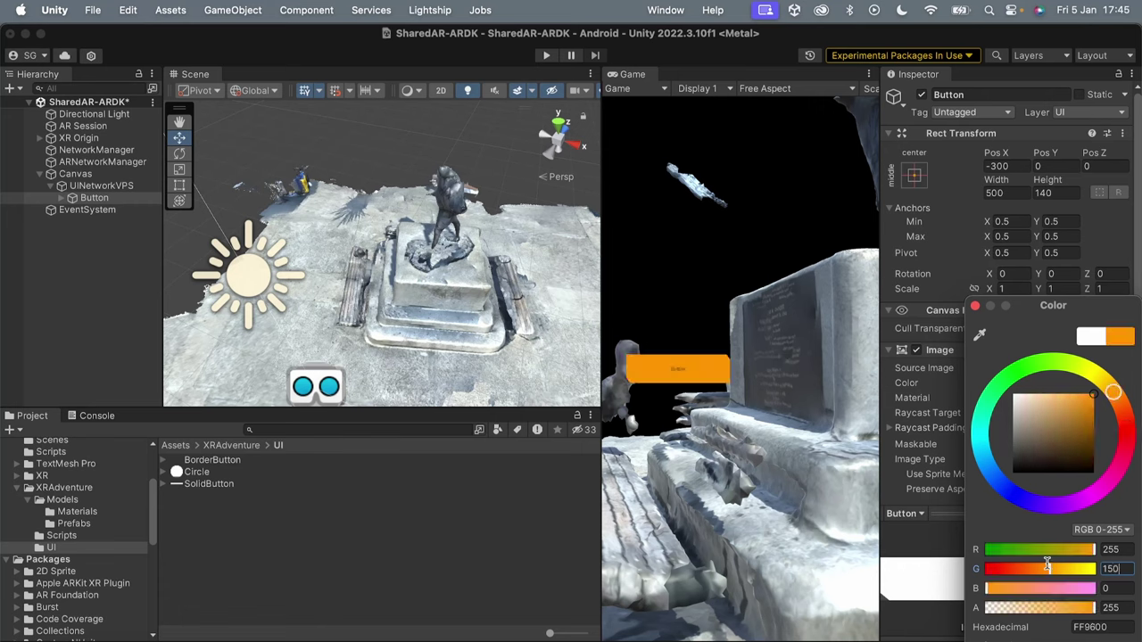
left_click(975, 306)
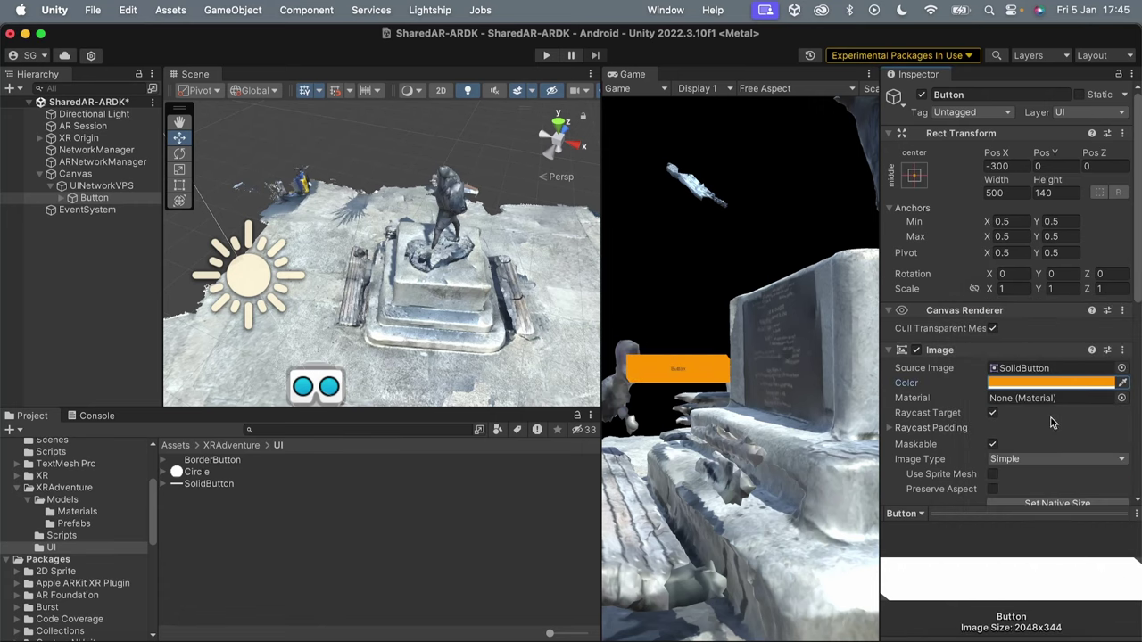
Change the text of the button's Text (TMP) child to "Join as Host".
left_click(61, 197)
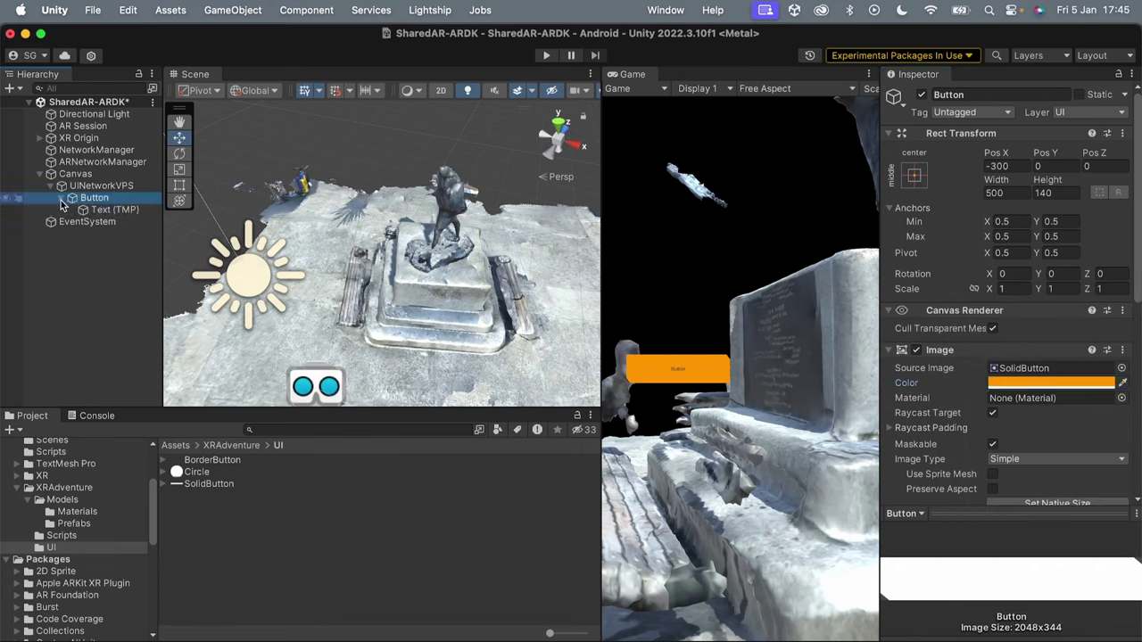
left_click(98, 209)
left_click(955, 410)
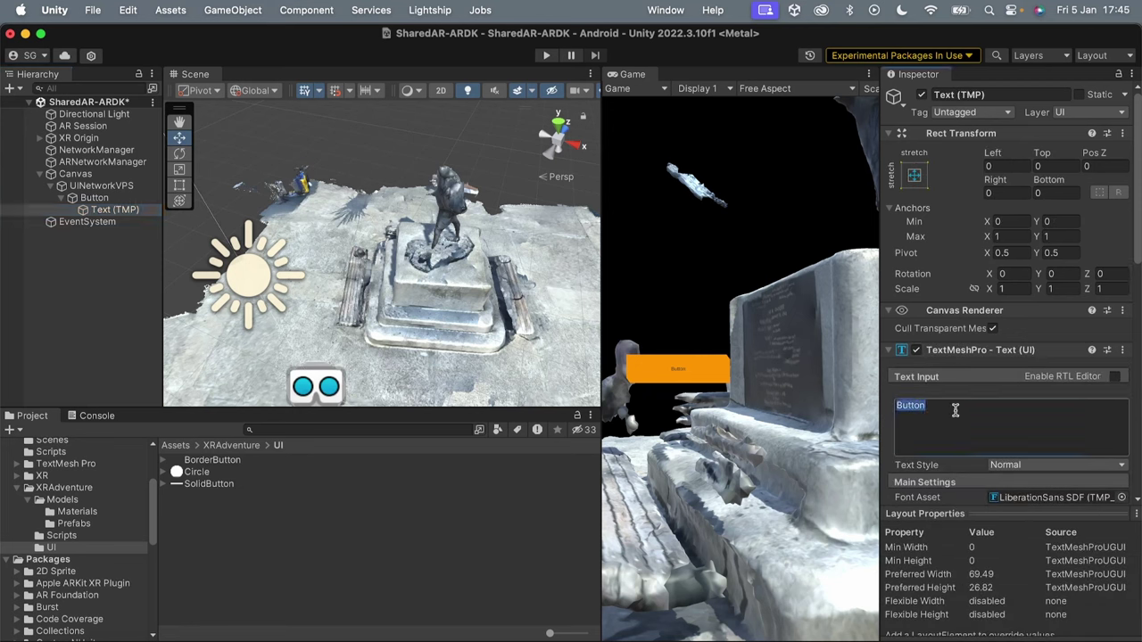
key("BackSpace")
type("Join as Host")
scroll(955, 412, "down", 5)
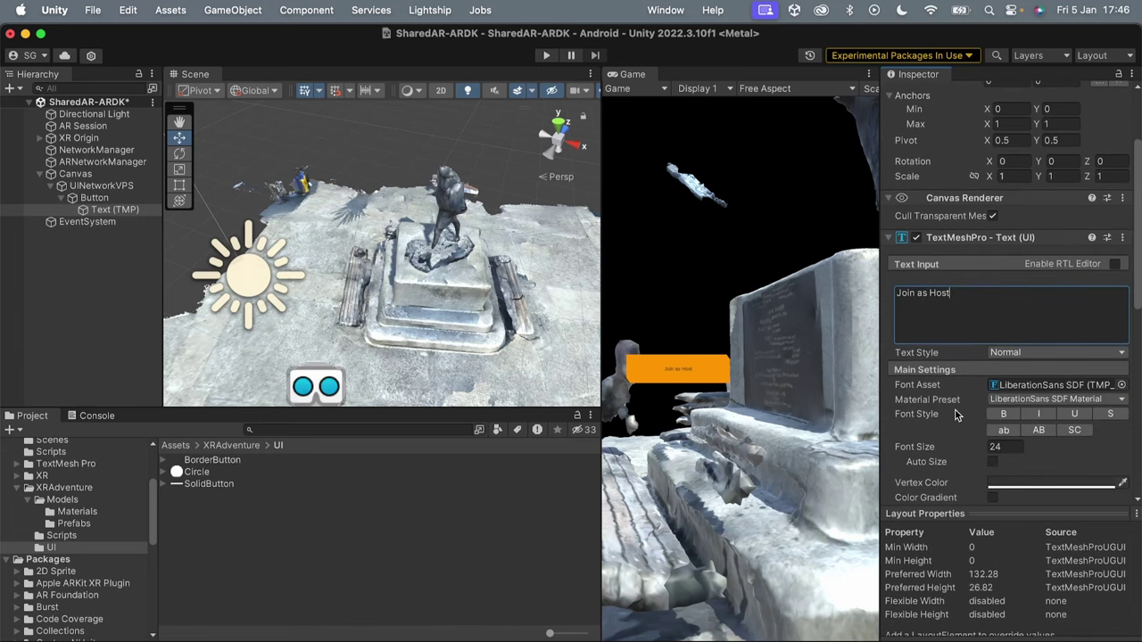
Make the host button's label bold and uppercase, with a font size of 55.
scroll(957, 415, "down", 5)
left_click(1004, 305)
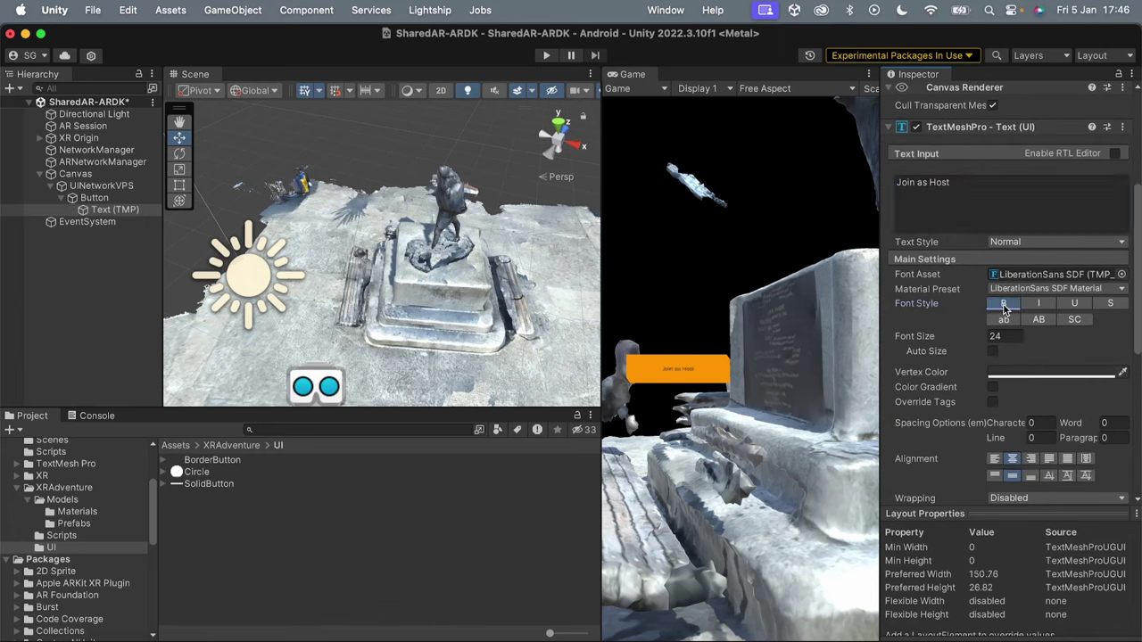
left_click(1039, 320)
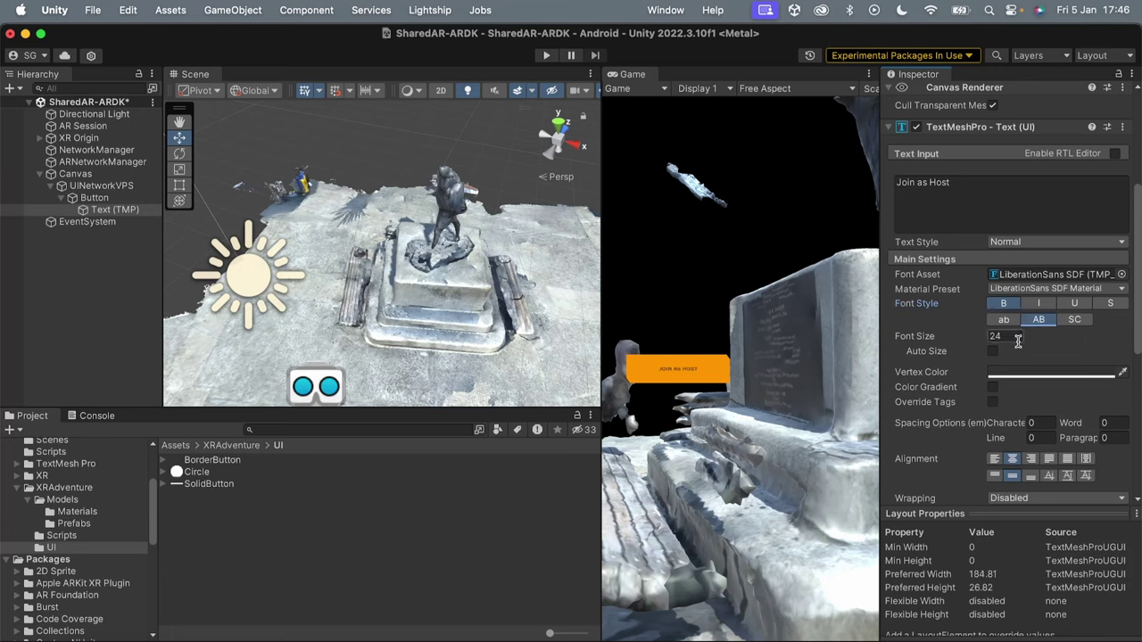
left_click(1014, 338)
type("55")
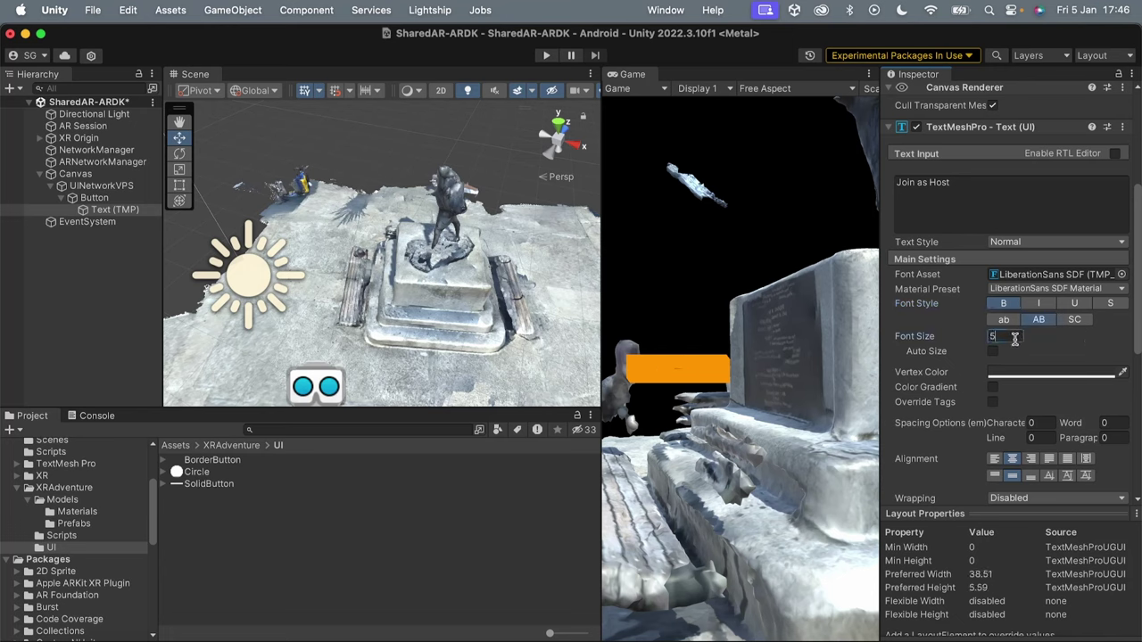
Change the label's vertex color to white and set its character spacing to -5.
left_click(1051, 373)
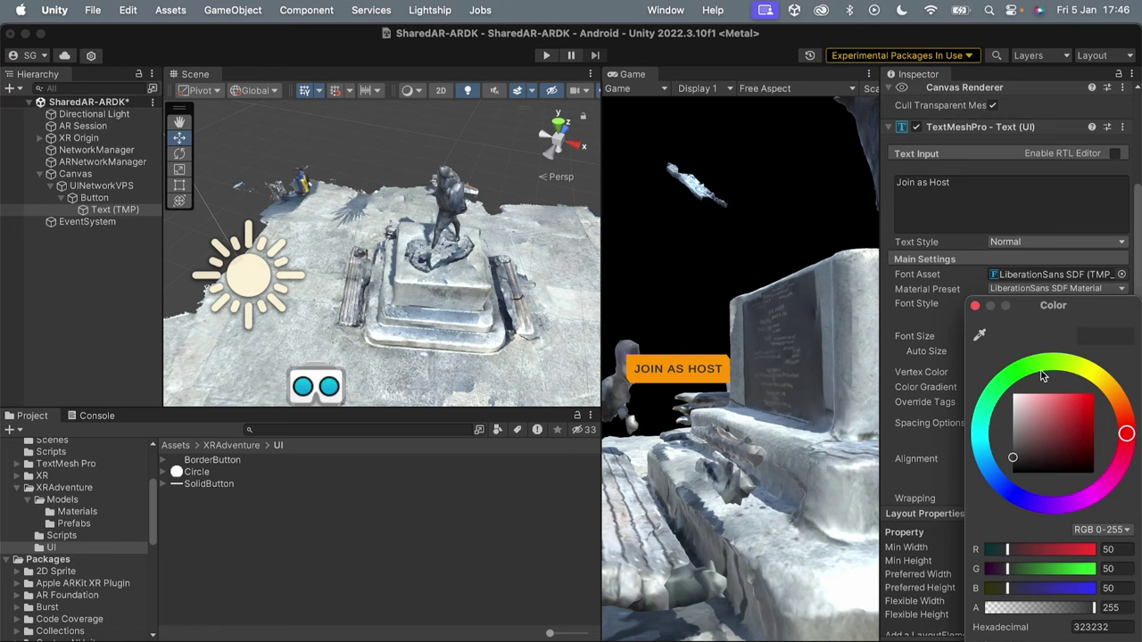
key("Escape")
left_click(1032, 423)
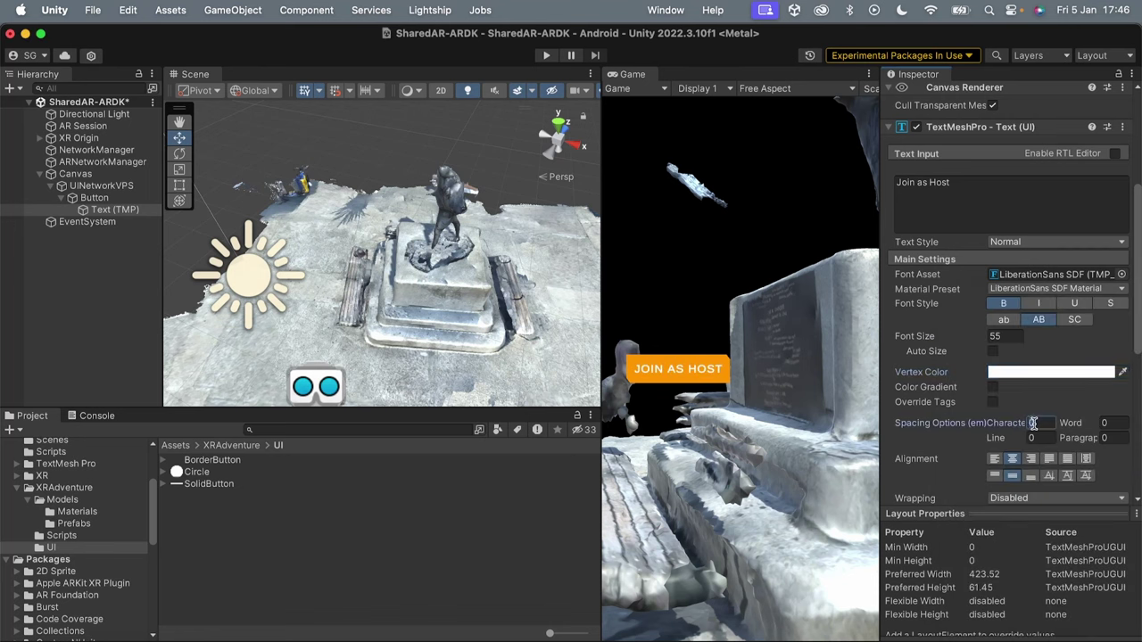
type("-5")
Rename the Button object under UINetworkVPS to HostButton.
left_click(103, 197)
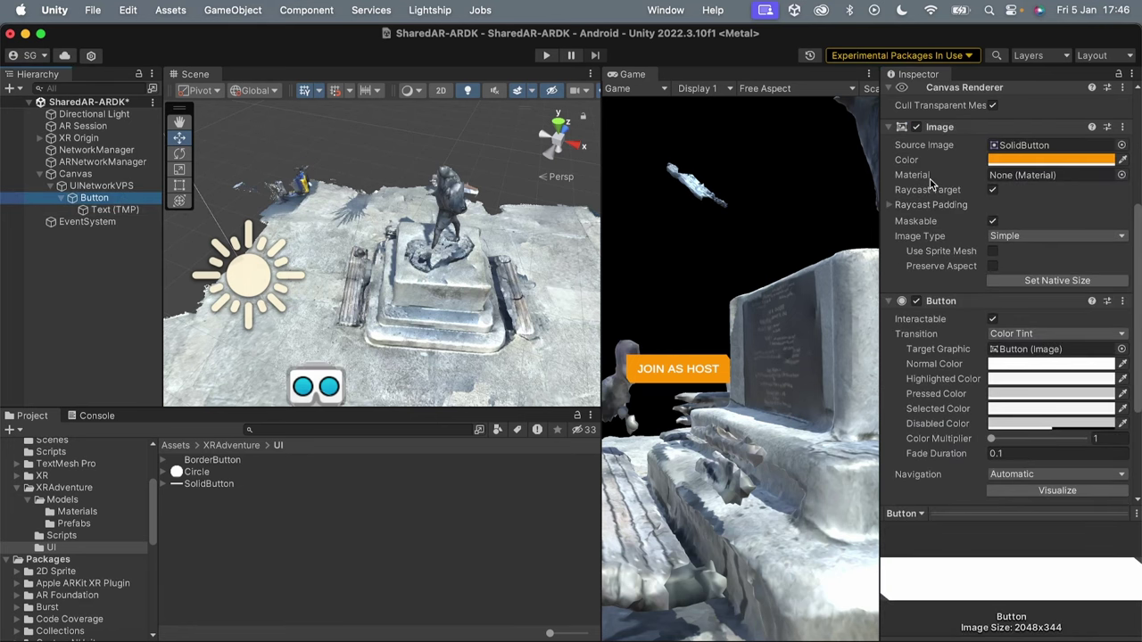
scroll(932, 183, "up", 5)
left_click(937, 94)
type("HostButton")
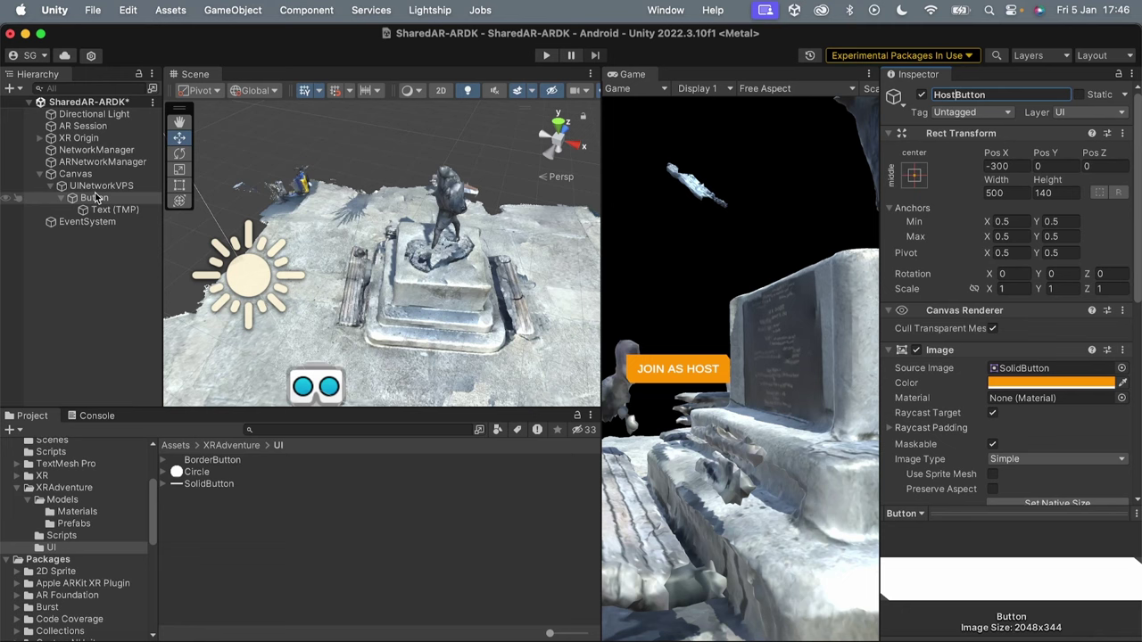
Duplicate HostButton and rename the copy ClientButton.
left_click(102, 199)
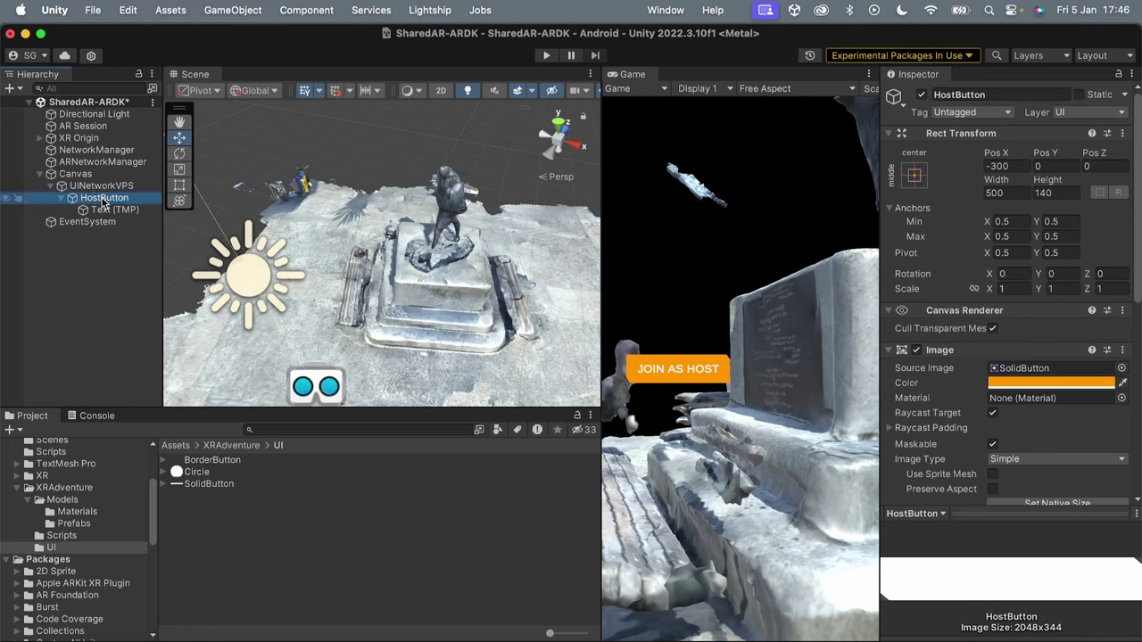
key("super+d")
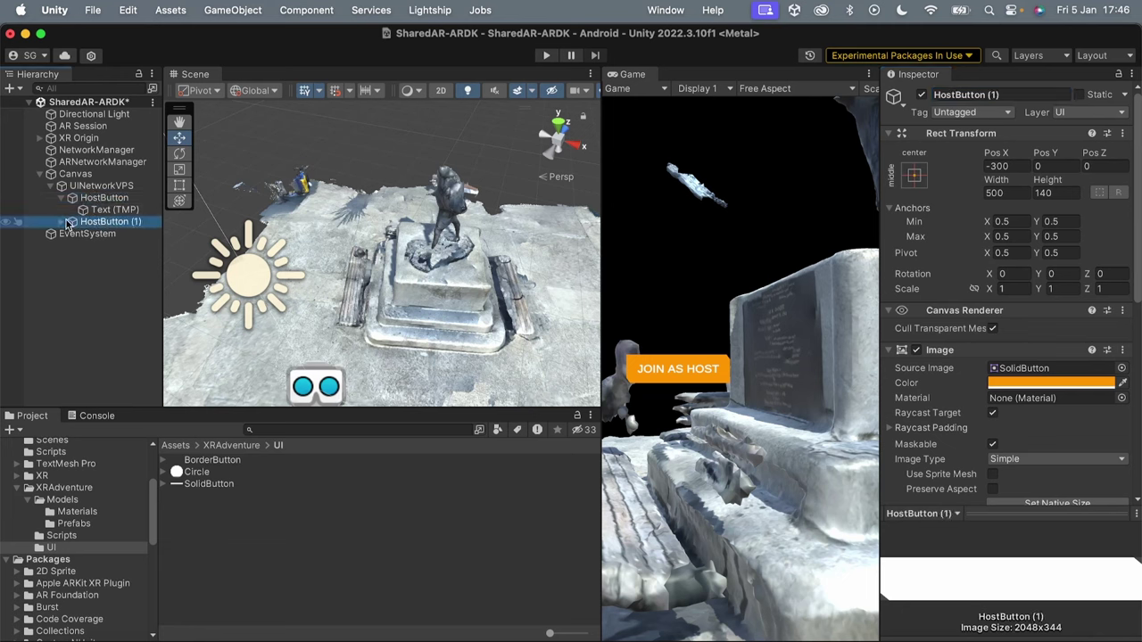
left_click(1026, 94)
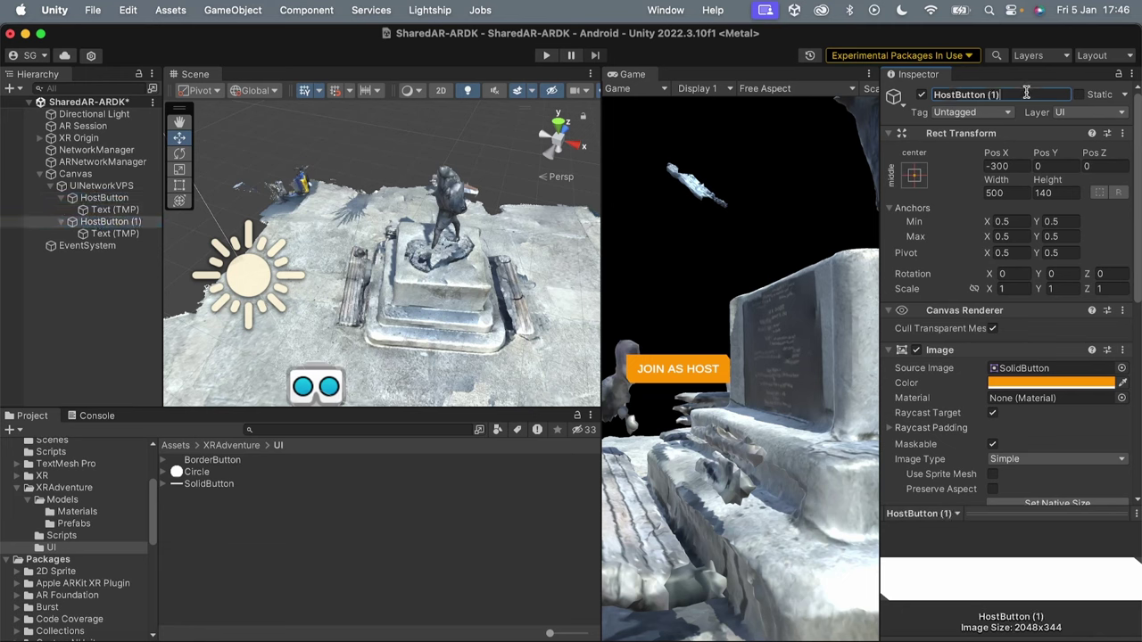
key("BackSpace")
key("BackSpace")
key("BackSpace")
left_click(955, 94)
key("BackSpace")
key("BackSpace")
key("BackSpace")
key("BackSpace")
type("Client")
key("Return")
Set ClientButton's Pos X to 300 and change its Text (TMP) label to "Join as Client".
left_click(1020, 165)
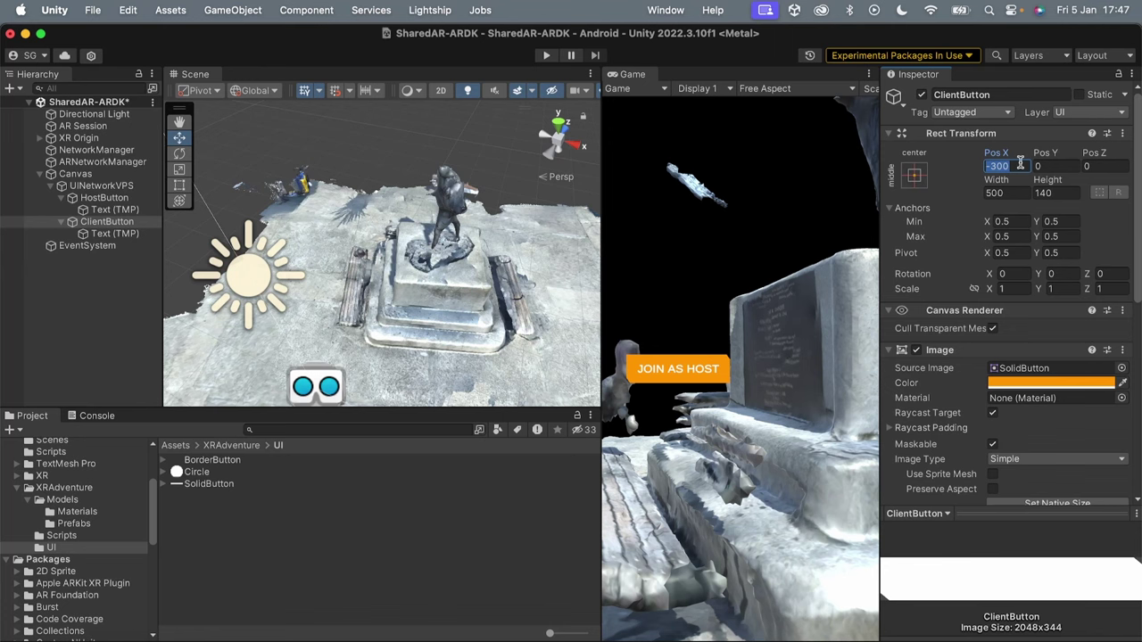
type("300")
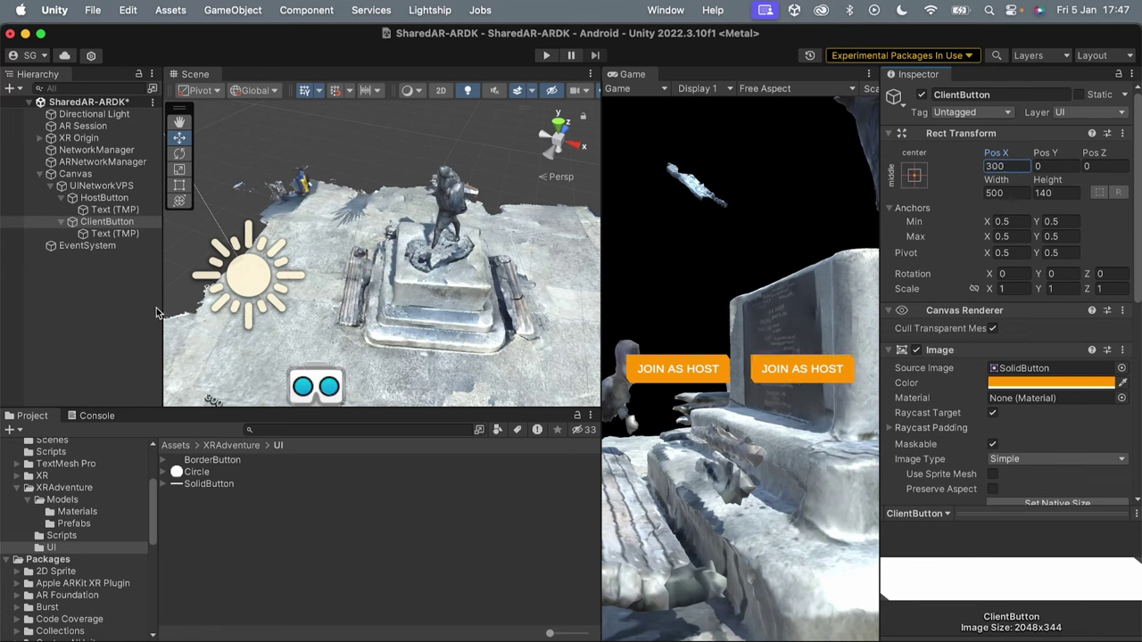
left_click(142, 232)
left_click(945, 410)
key("BackSpace")
key("BackSpace")
key("BackSpace")
key("BackSpace")
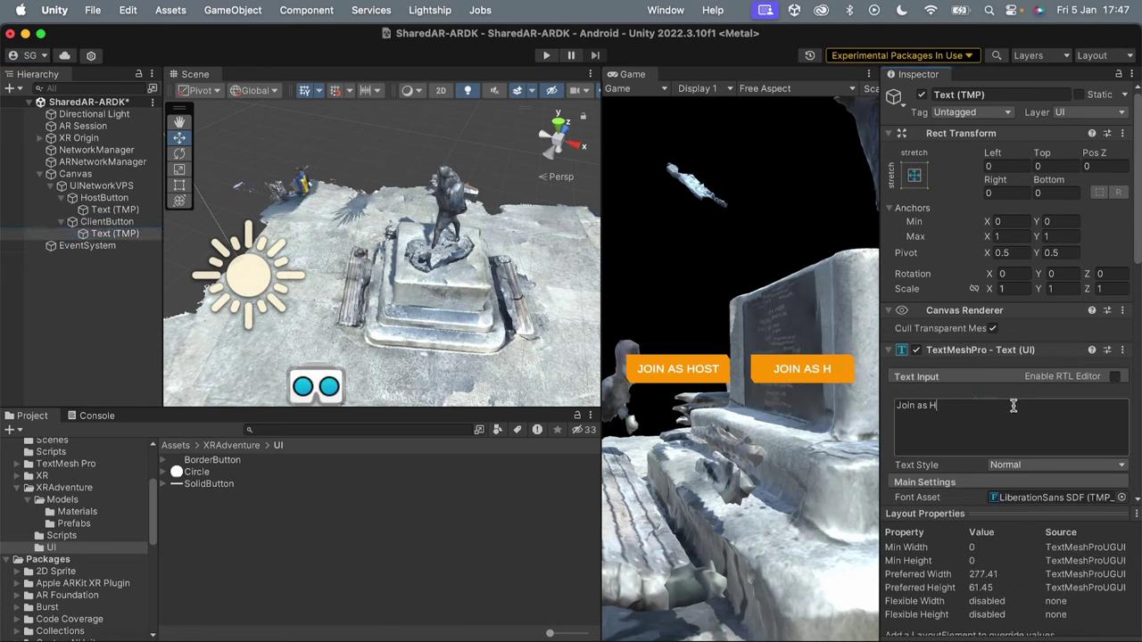
type("Client")
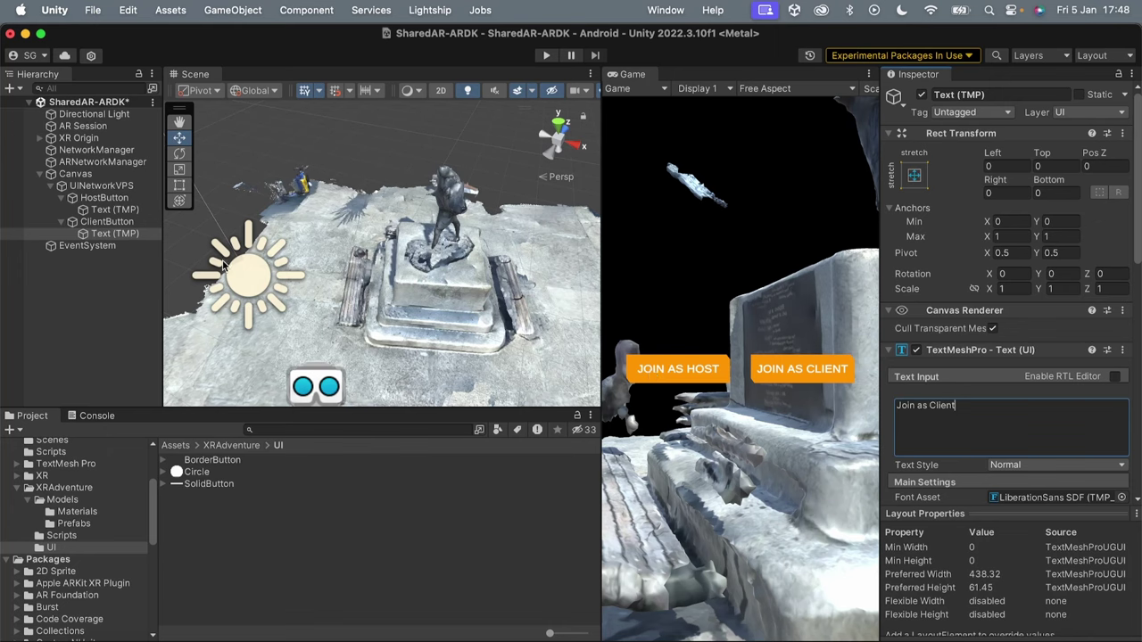
Add an On Click event to HostButton that calls VPSColocalizationManager.StartHost() on ARNetworkManager.
left_click(100, 198)
scroll(960, 407, "down", 8)
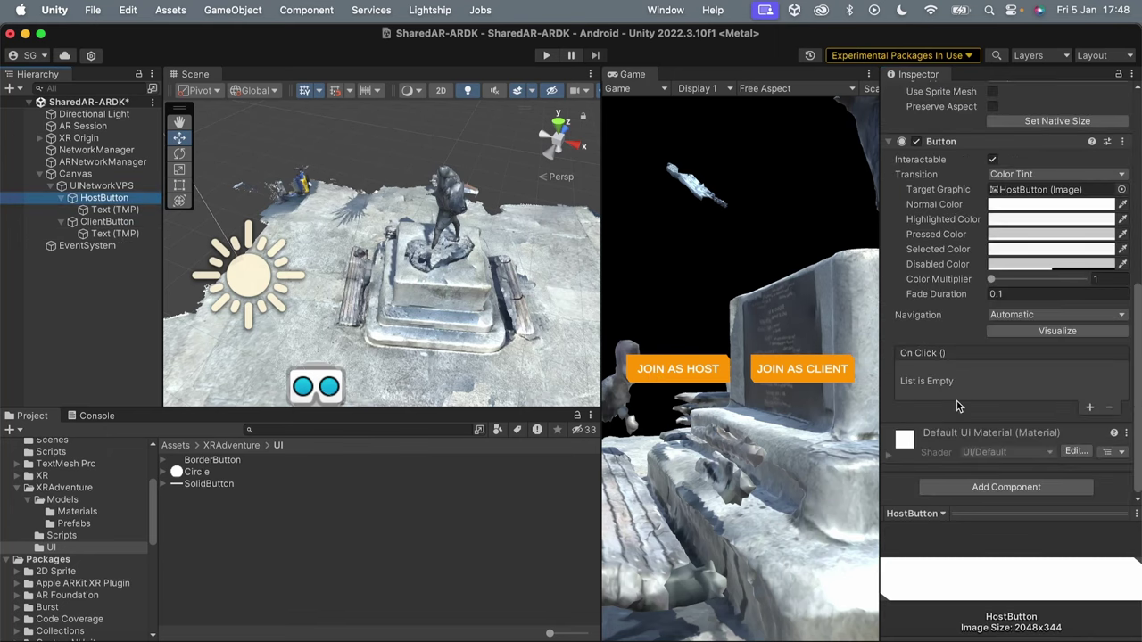
left_click(1091, 409)
left_click(1090, 410)
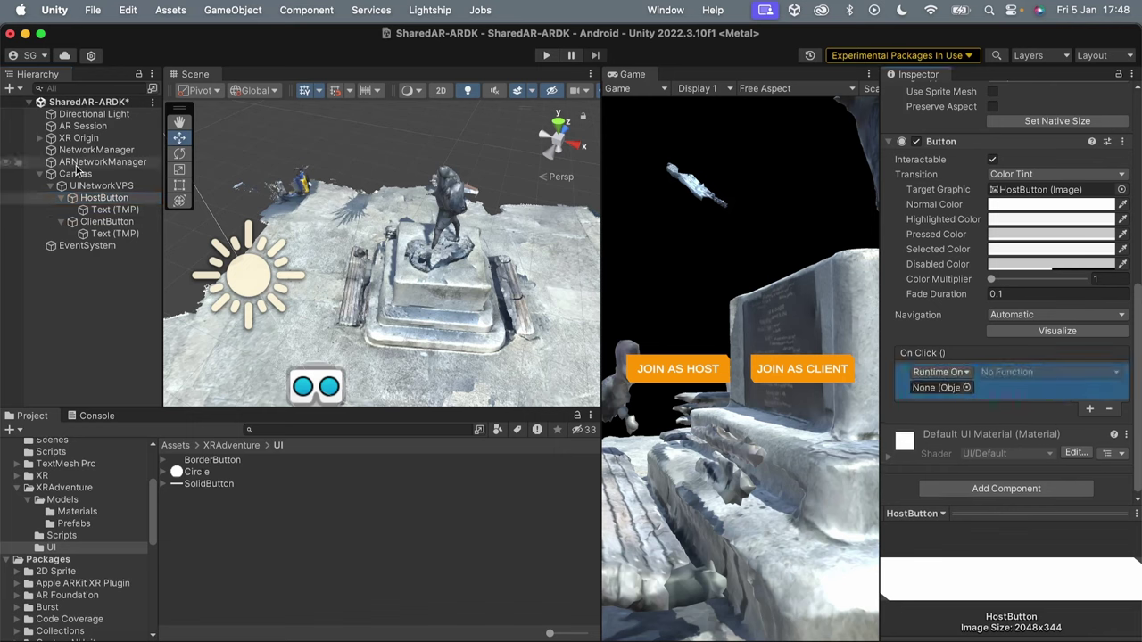
left_click_drag(78, 164, 939, 387)
left_click(1007, 373)
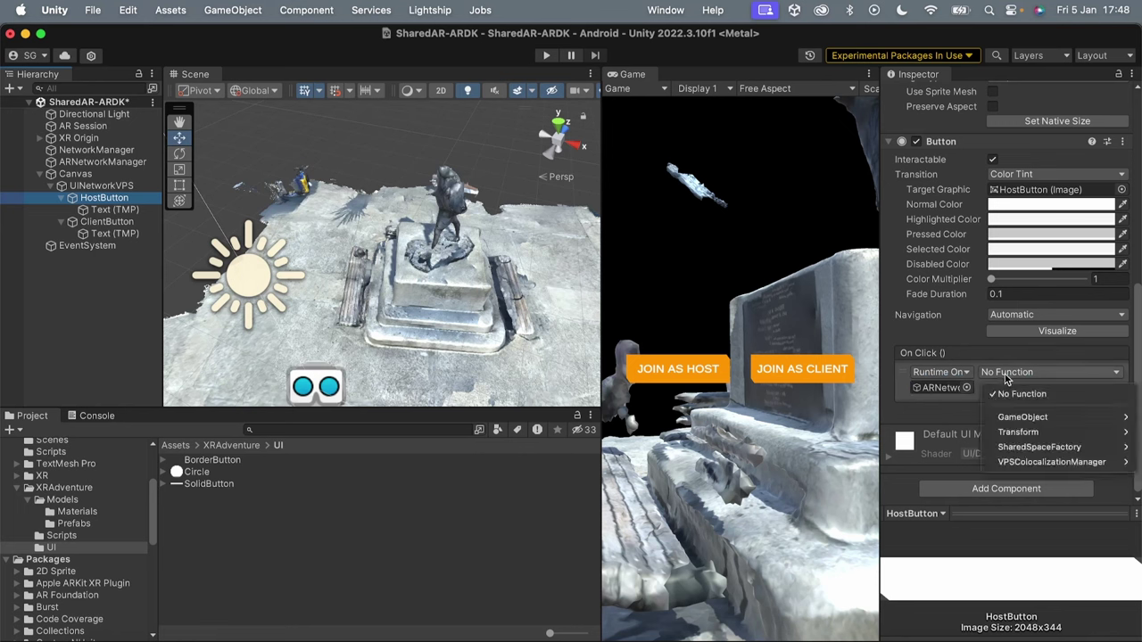
mouse_move(1056, 462)
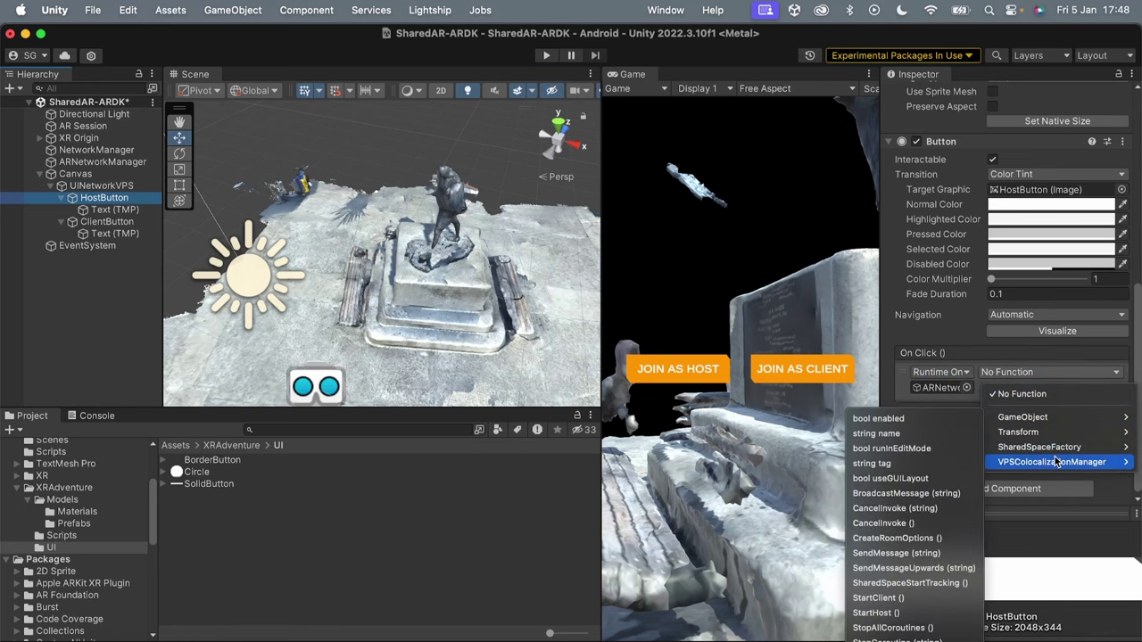
left_click(872, 613)
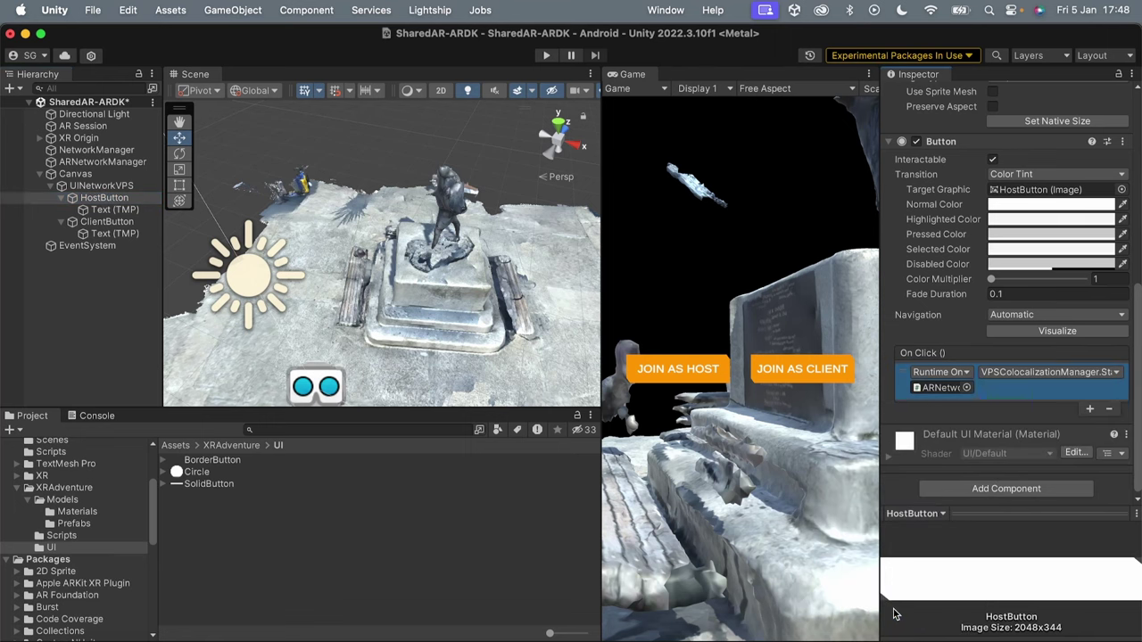
Add an On Click event to ClientButton that calls VPSColocalizationManager.StartClient() on ARNetworkManager.
left_click(105, 221)
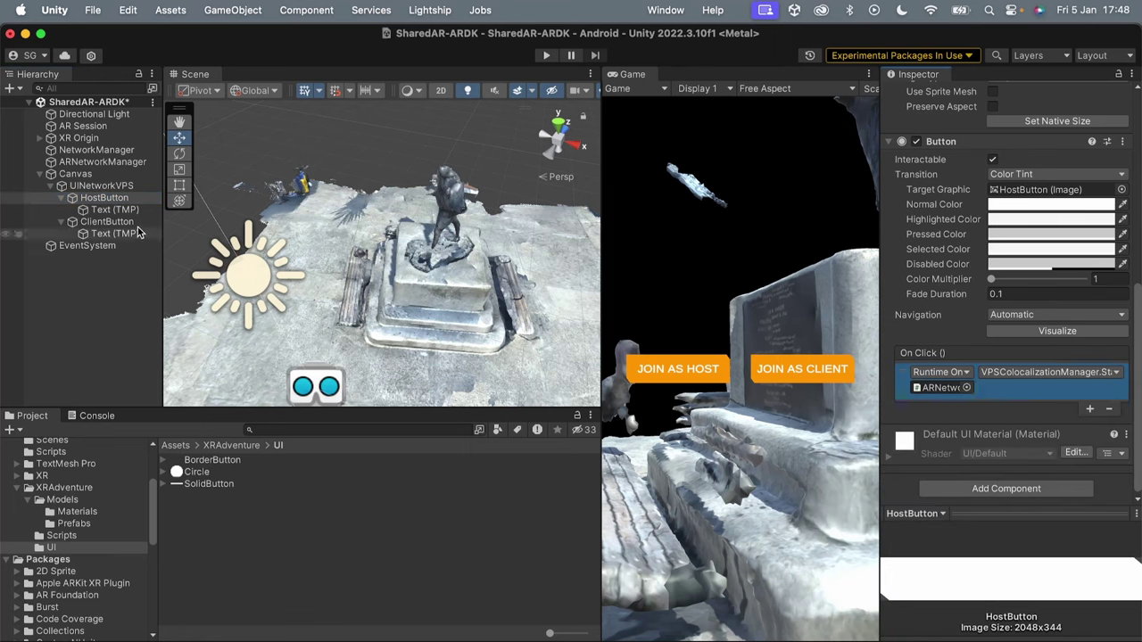
left_click(1090, 412)
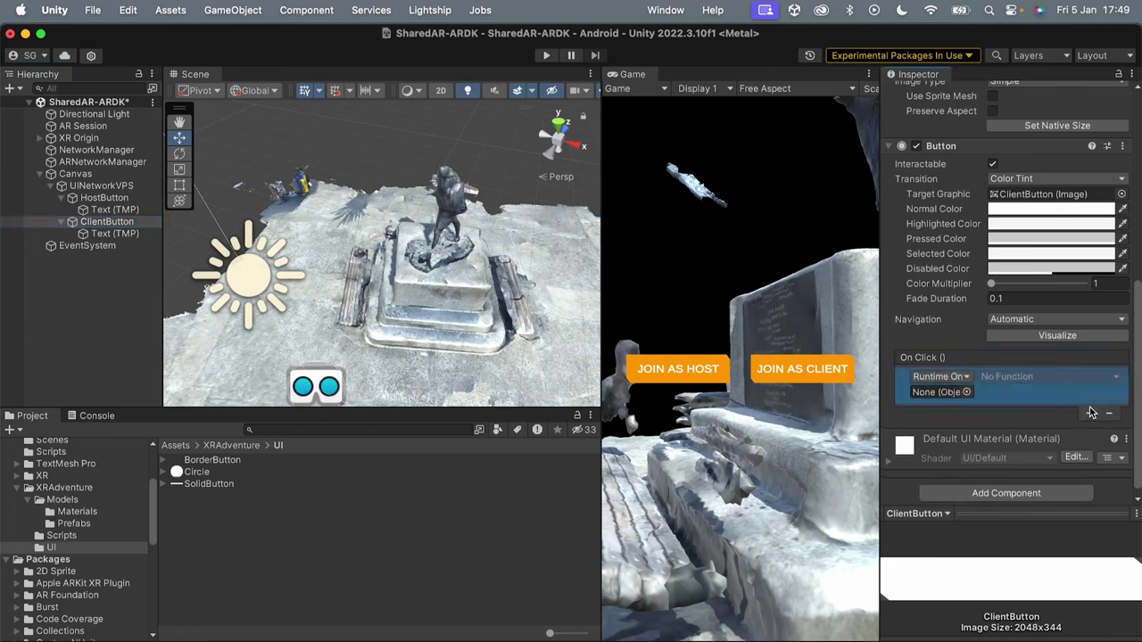
left_click_drag(89, 166, 925, 395)
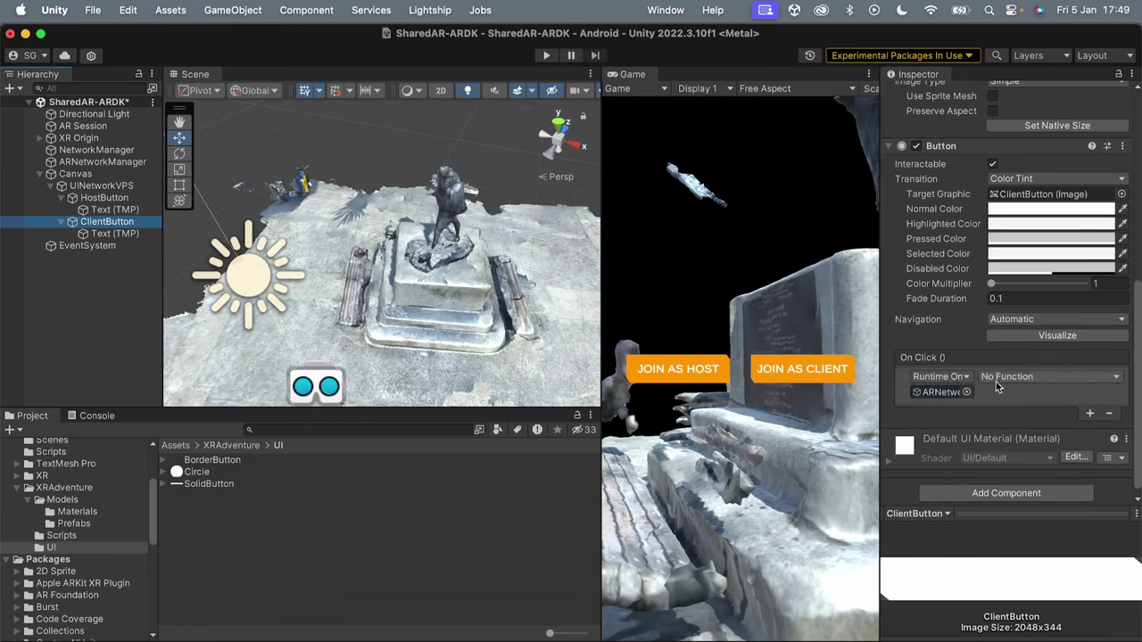
left_click(1001, 378)
mouse_move(1053, 467)
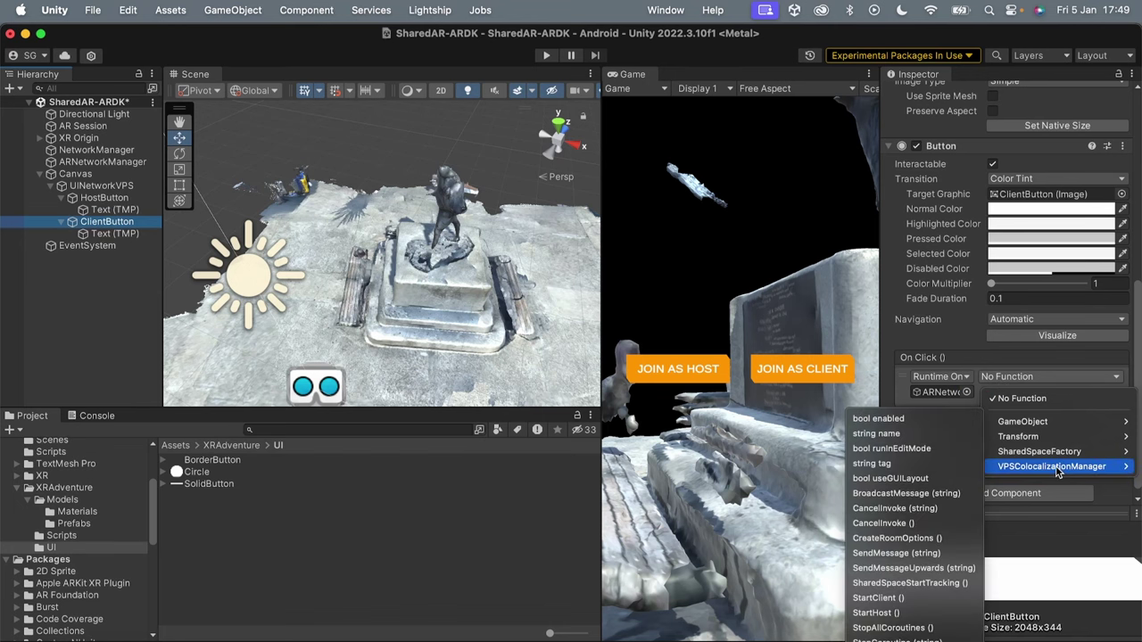
left_click(920, 601)
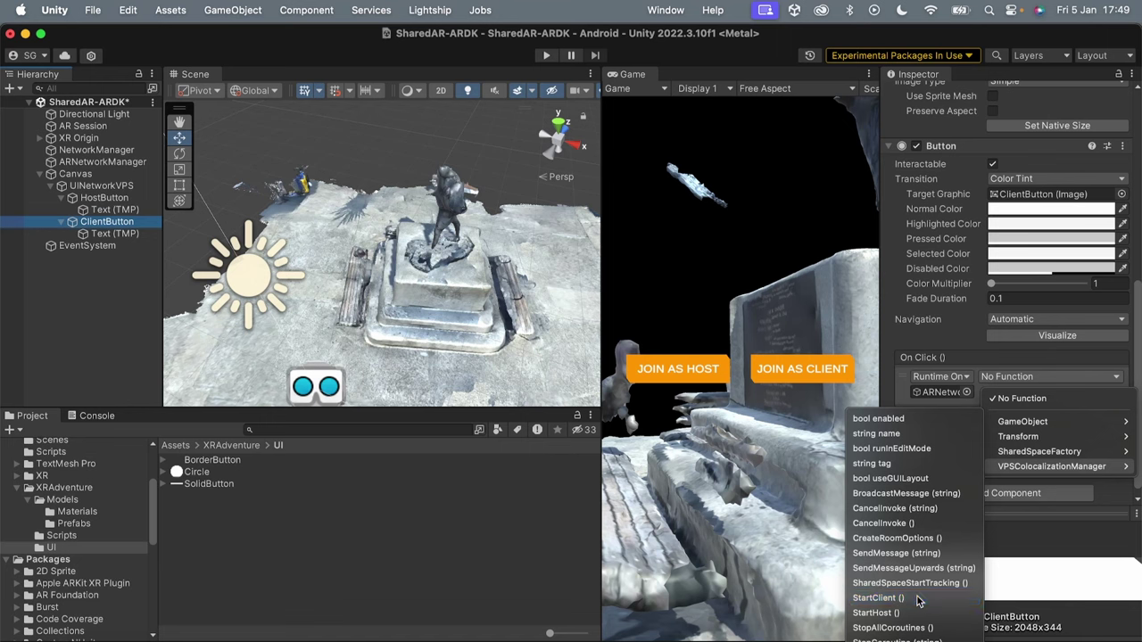
Deactivate the UINetworkVPS object and assign it as Connection UI in ARNetworkManager's VPS Colocalization Manager component.
left_click(62, 186)
left_click(101, 186)
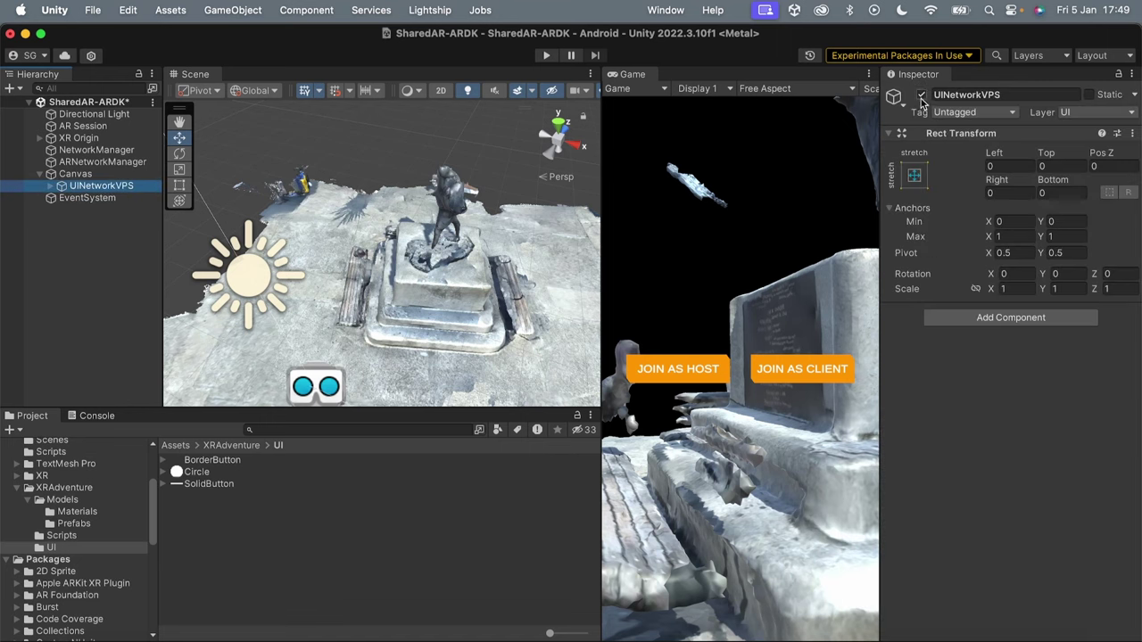
left_click(922, 94)
left_click(101, 162)
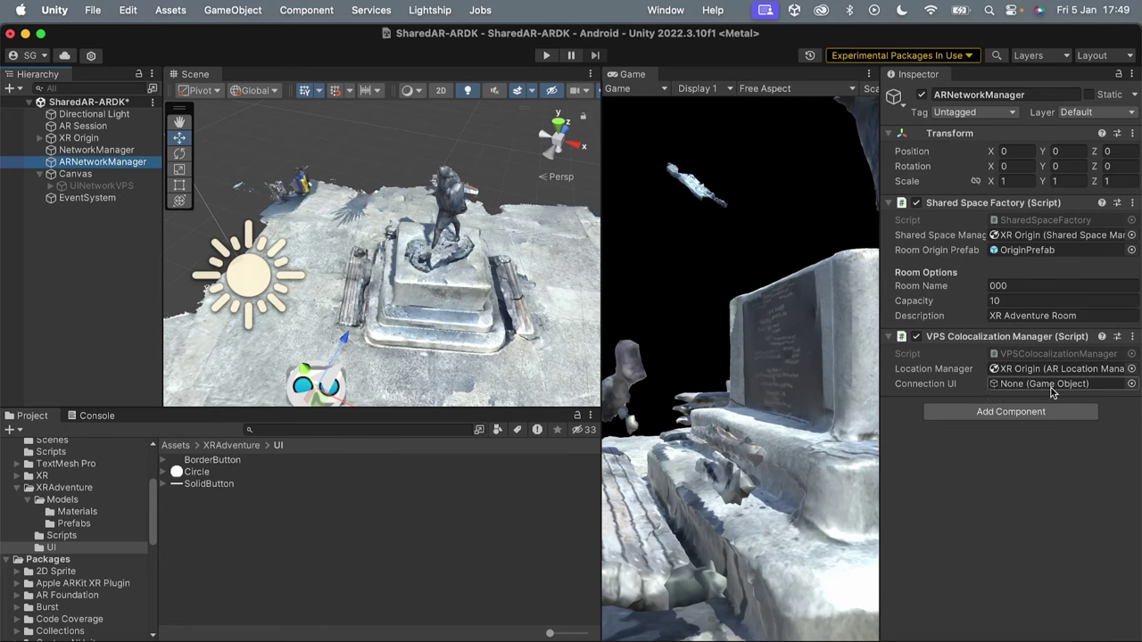
left_click_drag(101, 186, 994, 385)
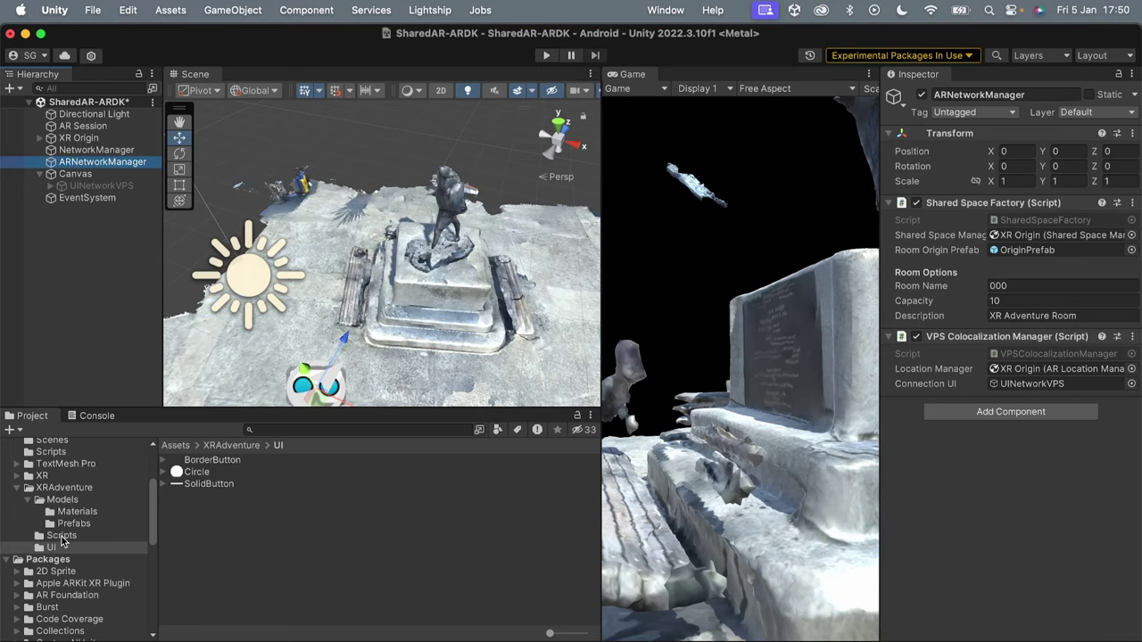
Add the DebugConsoleUI prefab from XRAdventure/Models/Prefabs to the Canvas, below UINetworkVPS.
left_click(80, 488)
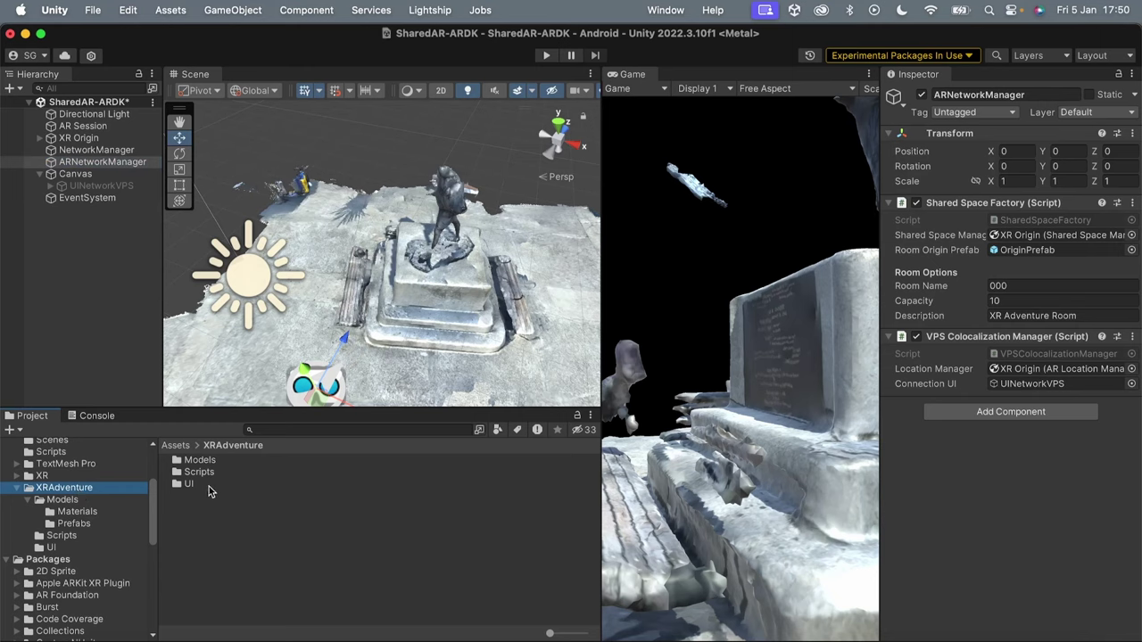
double_click(200, 462)
double_click(211, 476)
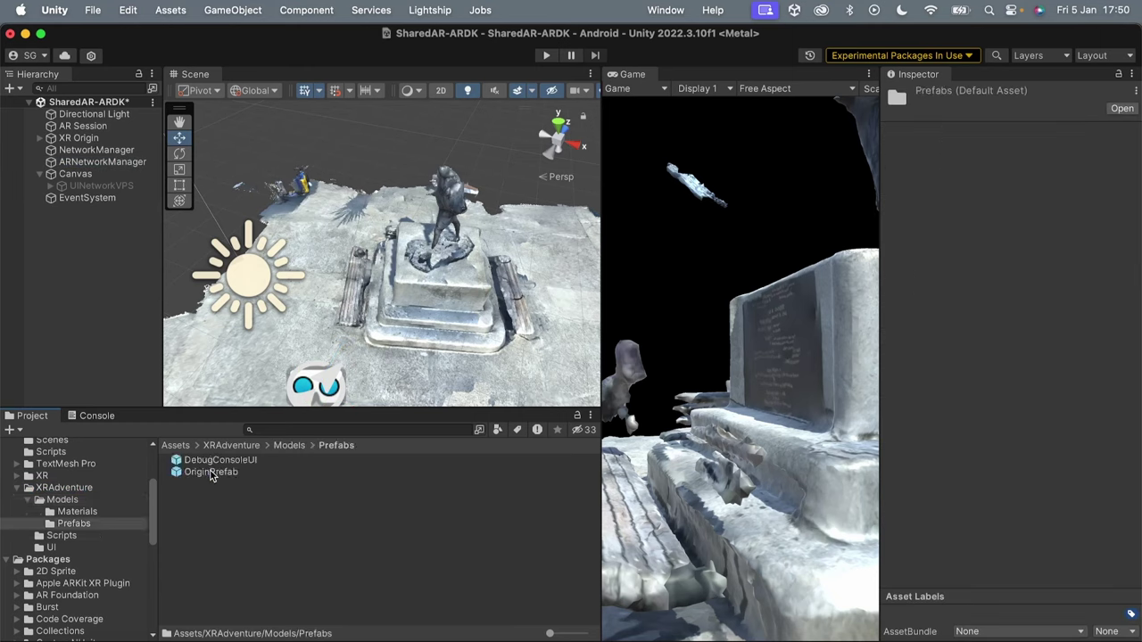
left_click(230, 483)
left_click(226, 462)
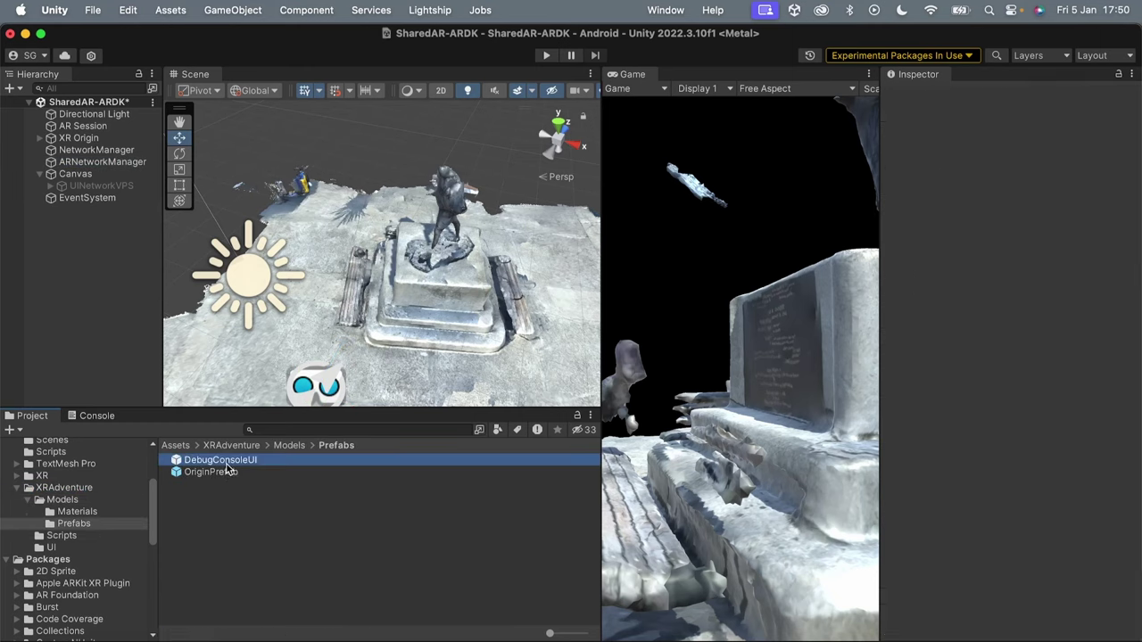
left_click_drag(226, 470, 107, 198)
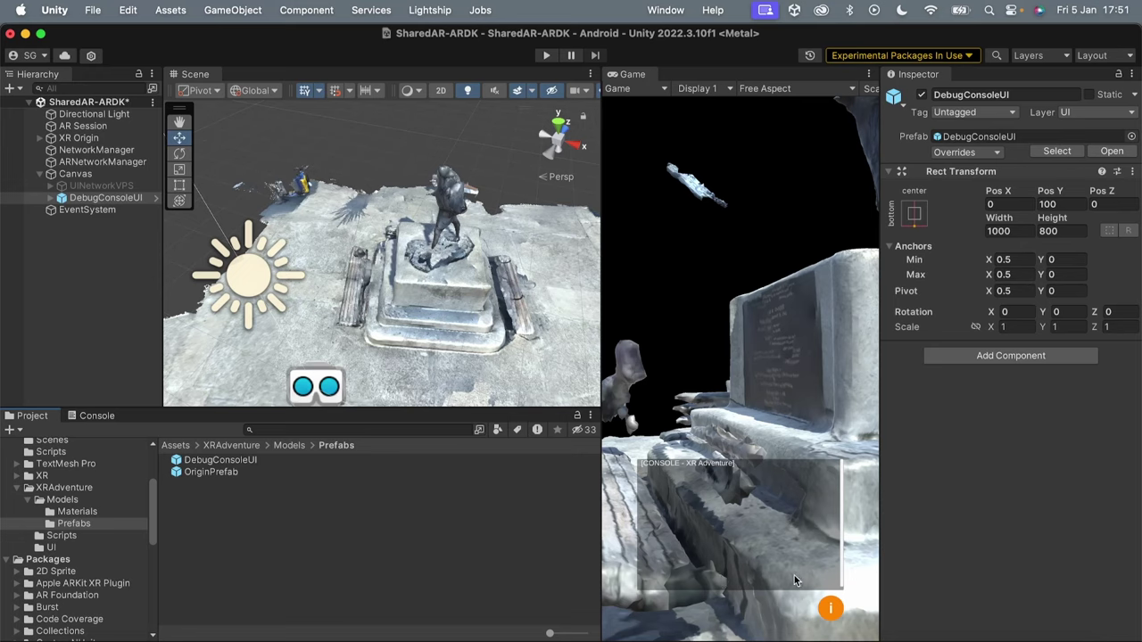
Attach the ARNetworkLog script from XRAdventure/Scripts to the ARNetworkManager object.
left_click(89, 163)
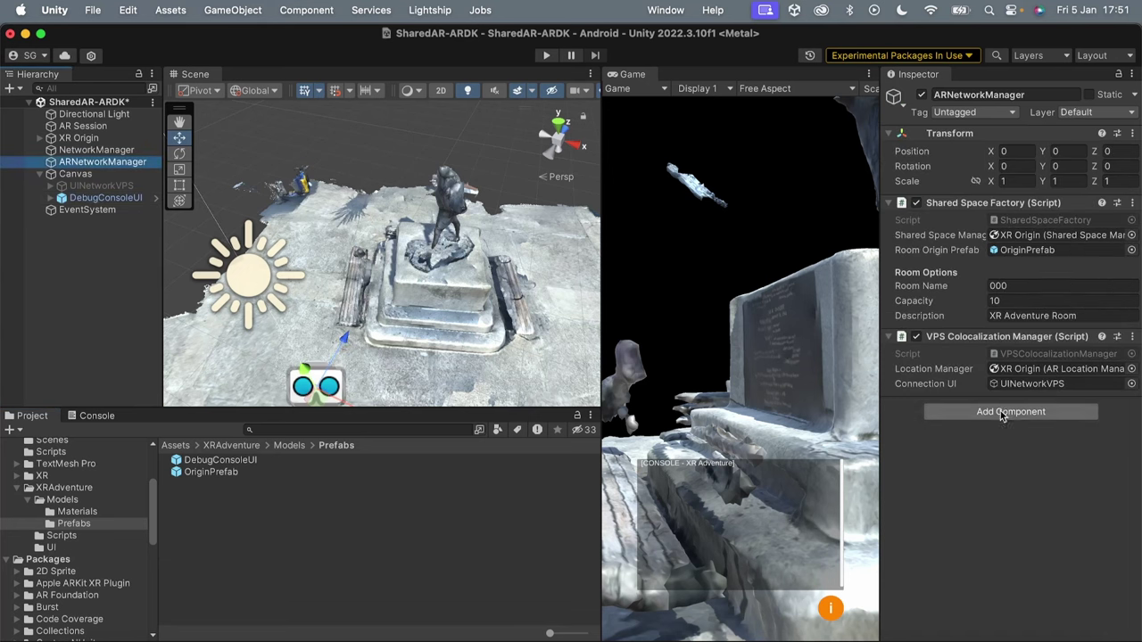
left_click(73, 538)
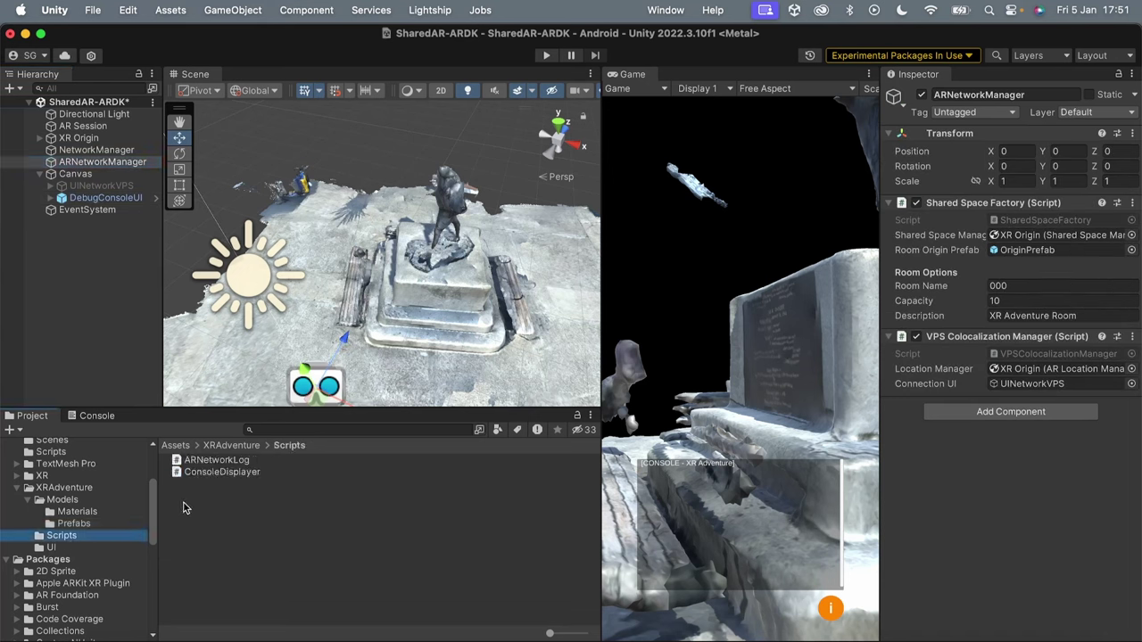
left_click_drag(196, 468, 1033, 493)
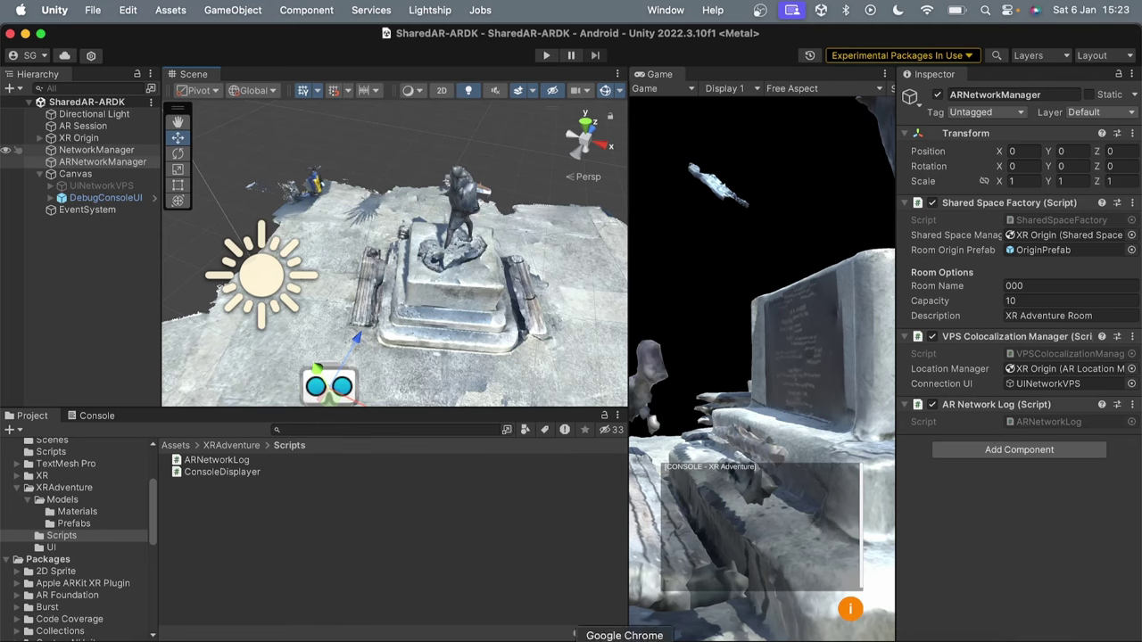
Switch to Chrome, download a sample recording from the How to Setup Playback page, and extract gandhi_statue.tgz in the Playback folder.
left_click(625, 640)
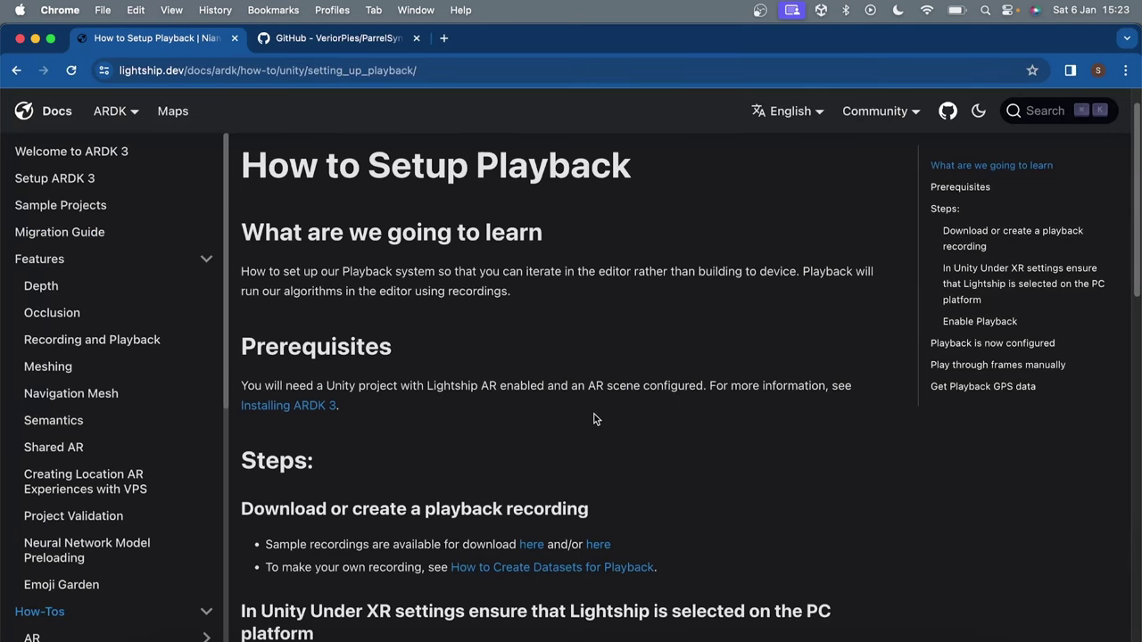
scroll(593, 415, "down", 5)
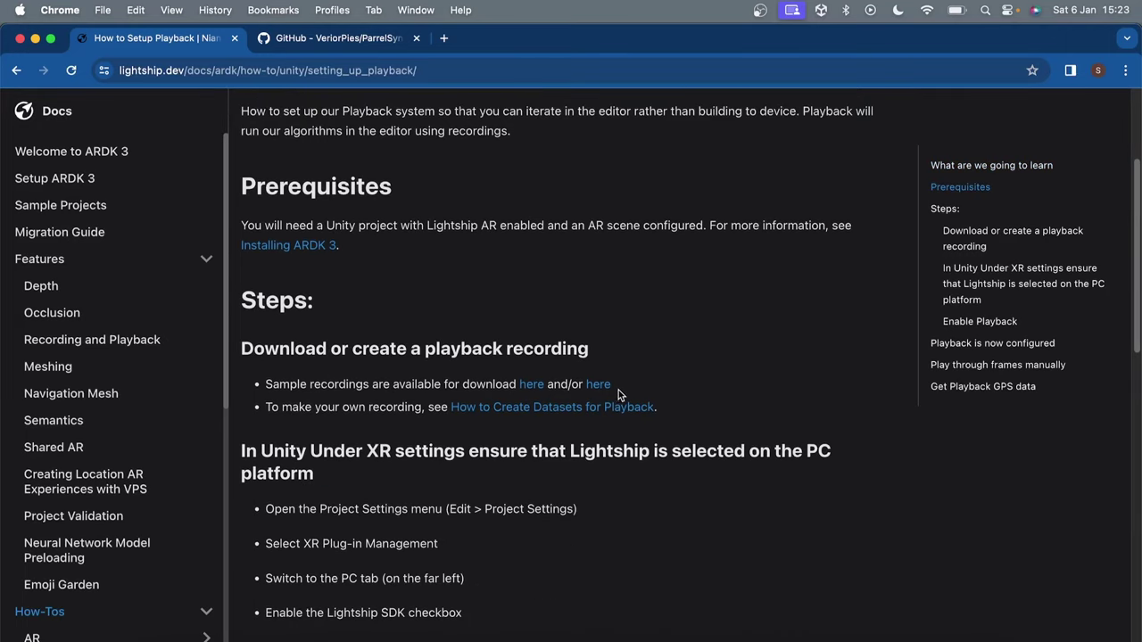
left_click(530, 391)
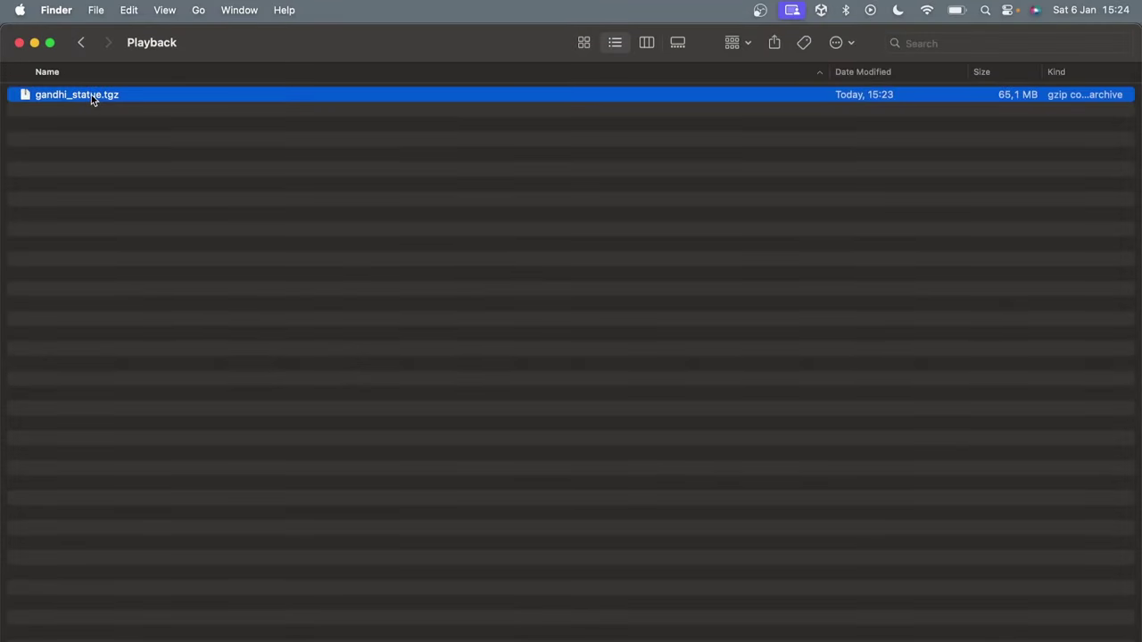
double_click(91, 95)
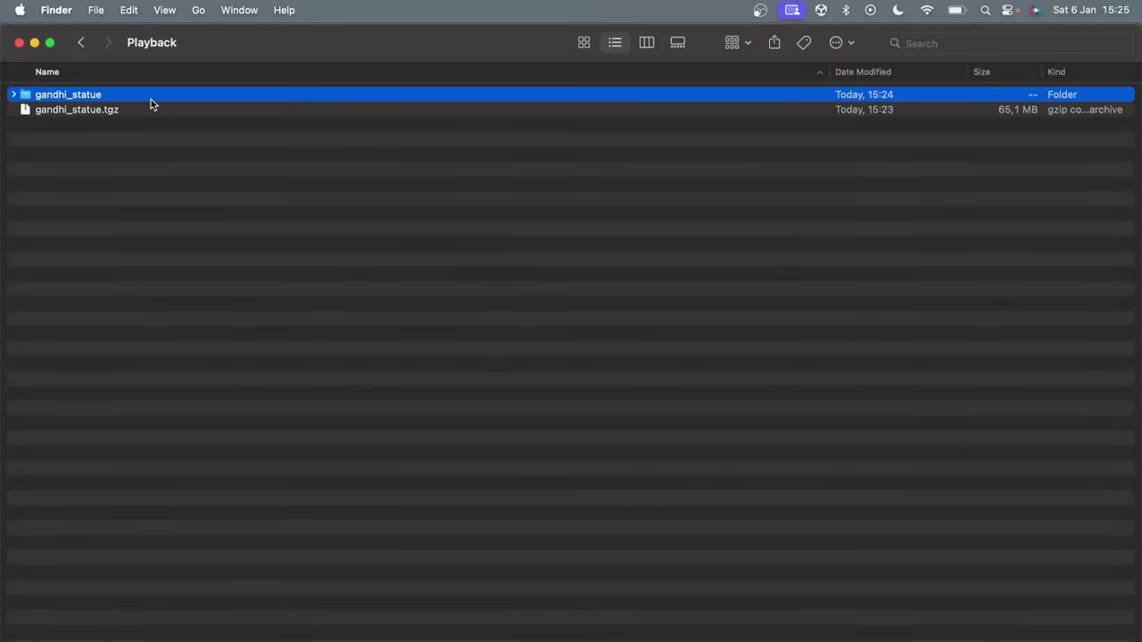
Back in Unity, enable Editor playback in the Lightship settings and choose the extracted gandhi_statue folder as the Dataset Path.
left_click(847, 635)
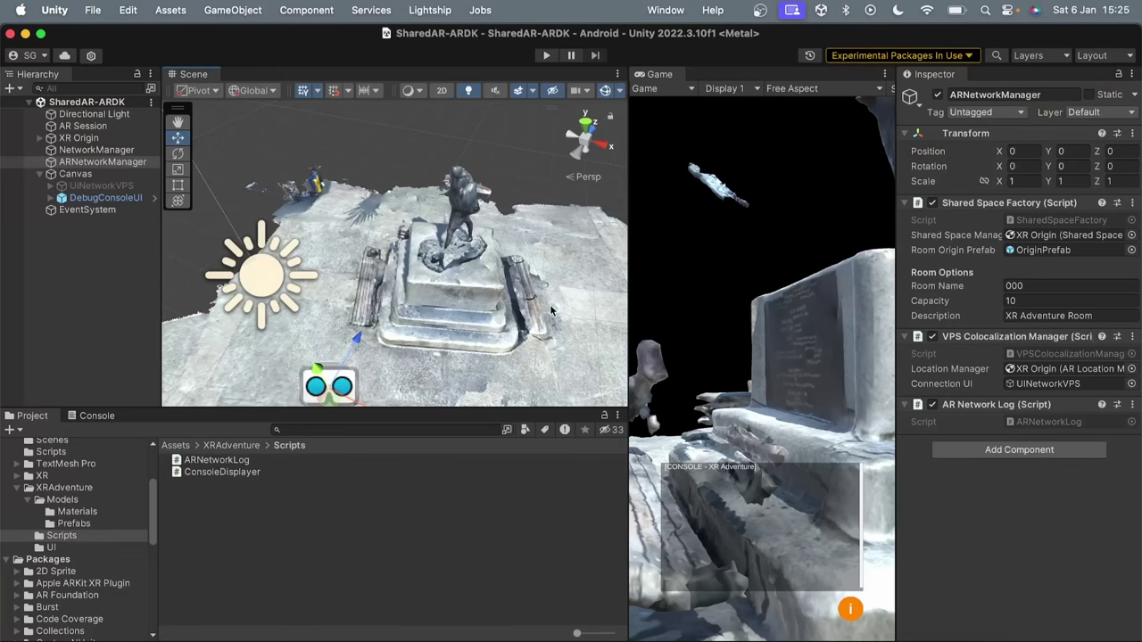
left_click(423, 10)
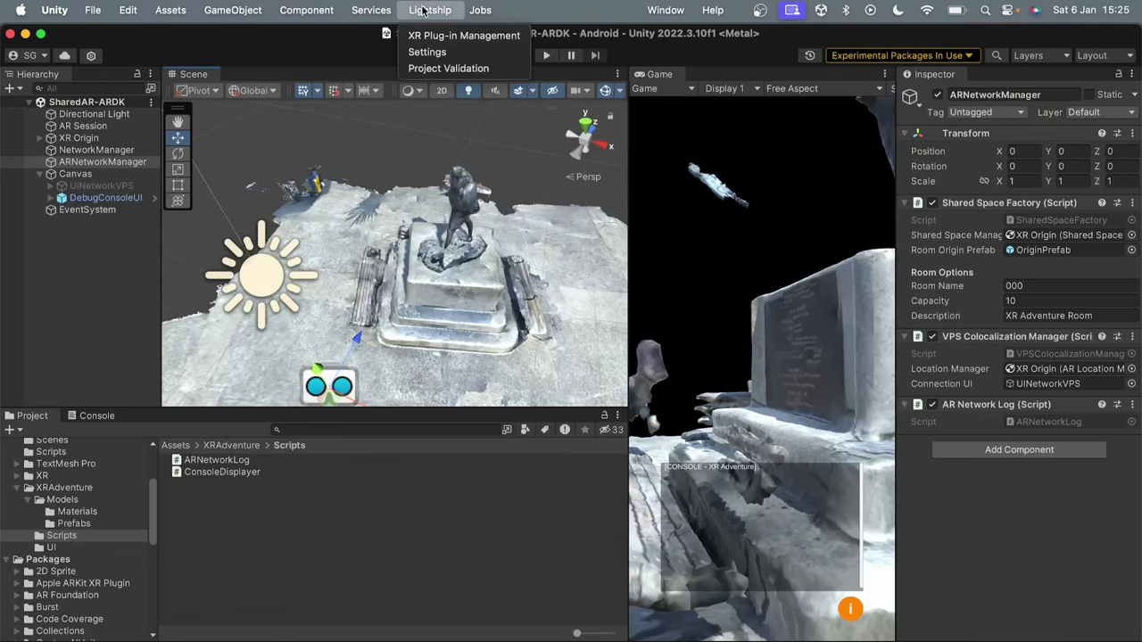
left_click(463, 52)
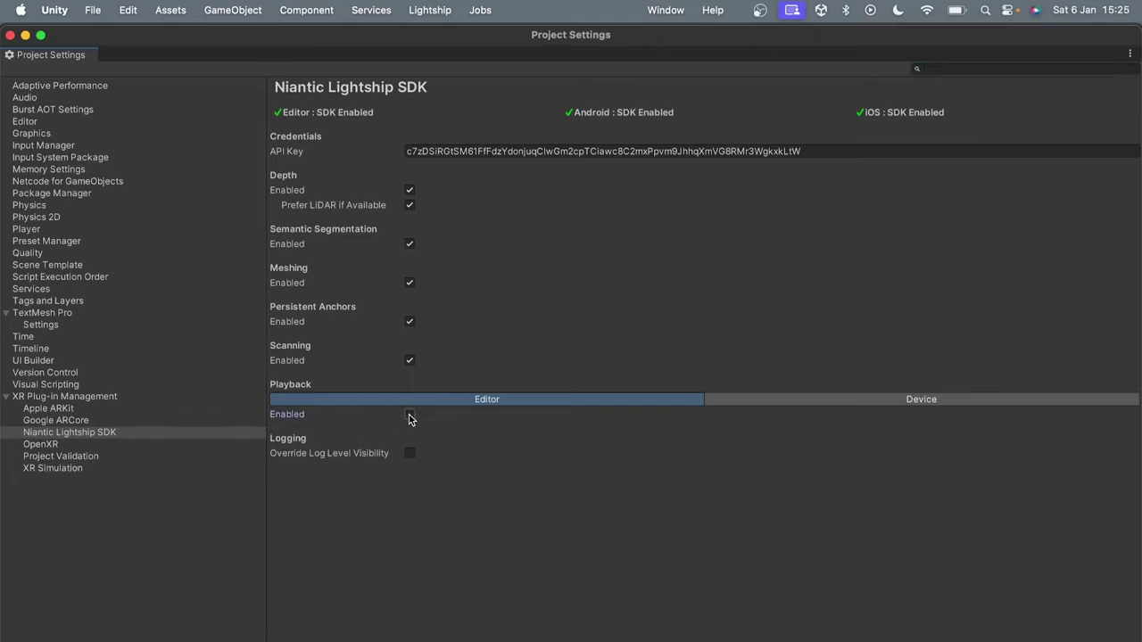
left_click(410, 415)
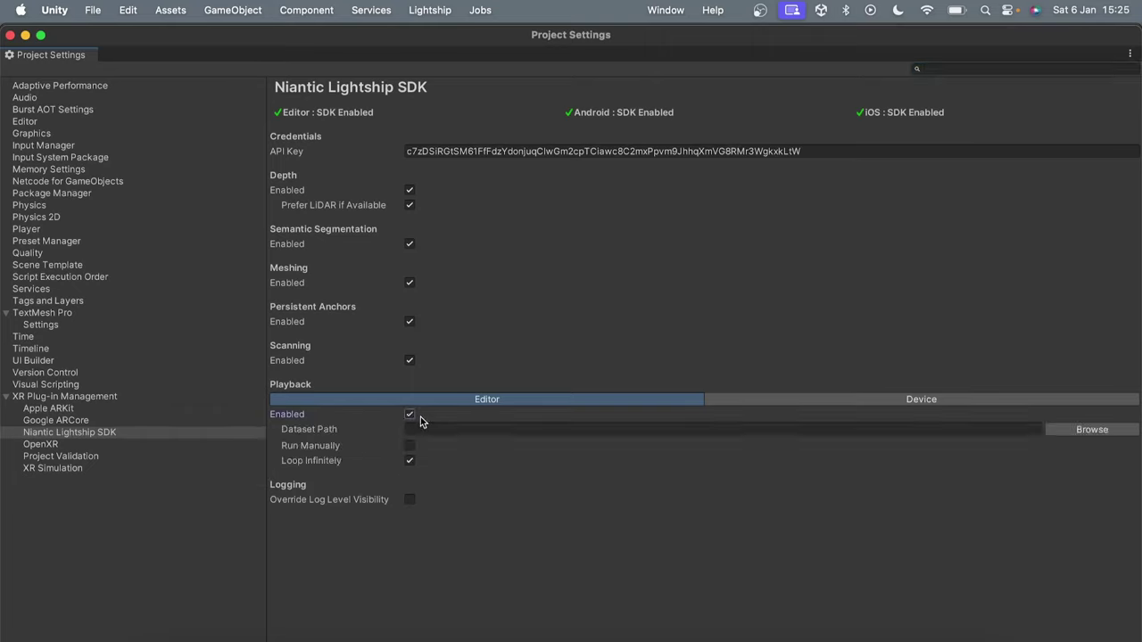
left_click(1060, 431)
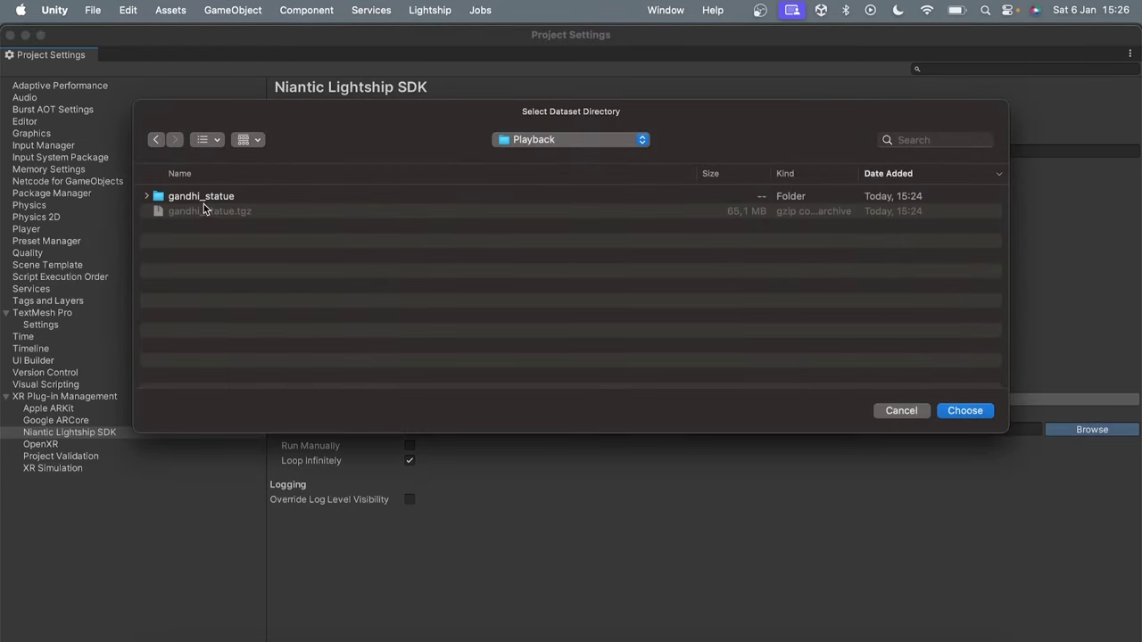
left_click(203, 197)
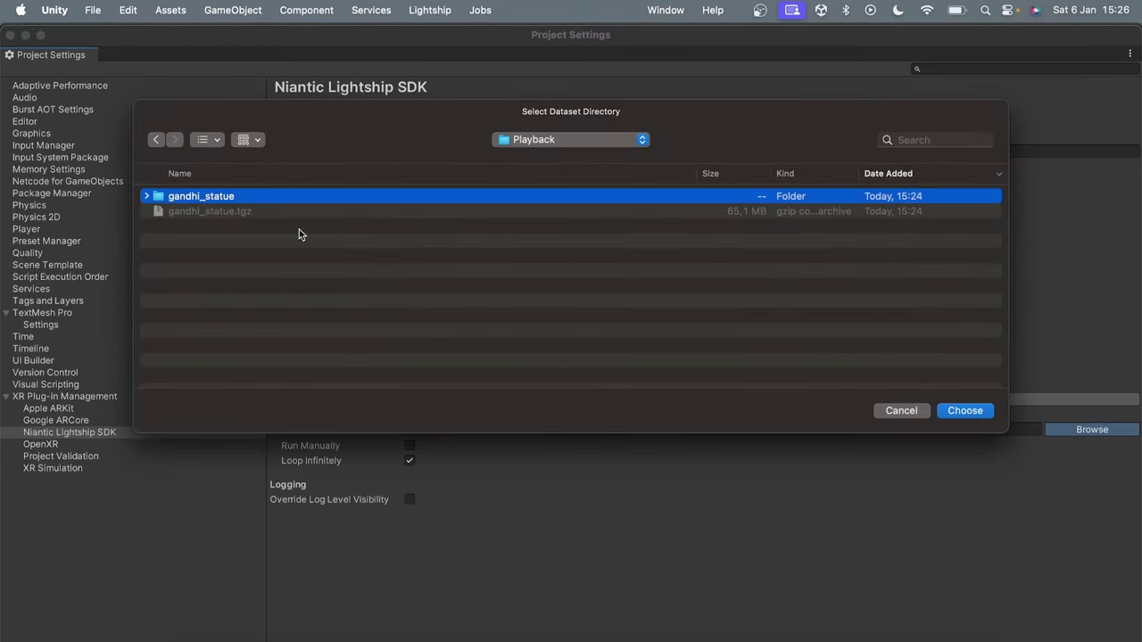
left_click(967, 411)
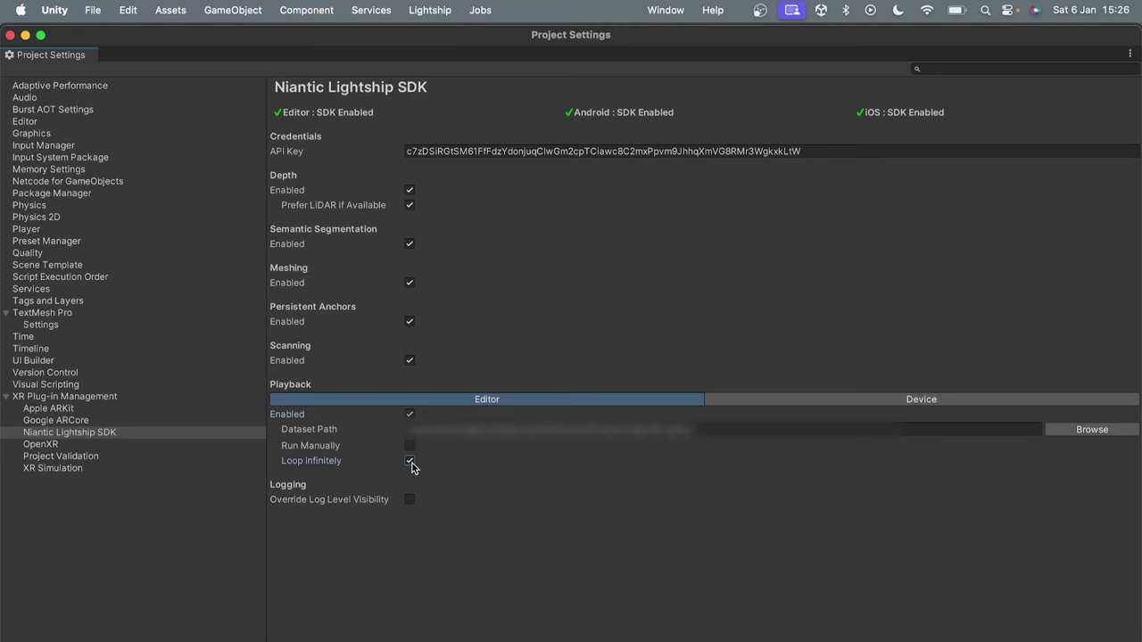
left_click(9, 36)
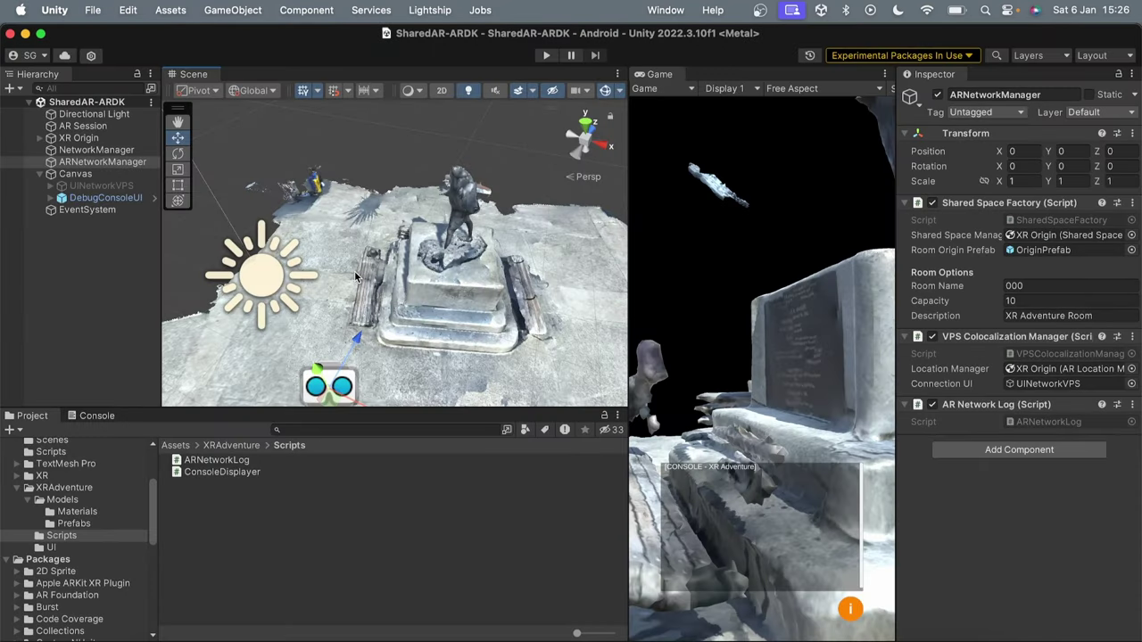
Switch to Chrome and copy the UPM package git URL from the ParrelSync README on GitHub.
left_click(625, 639)
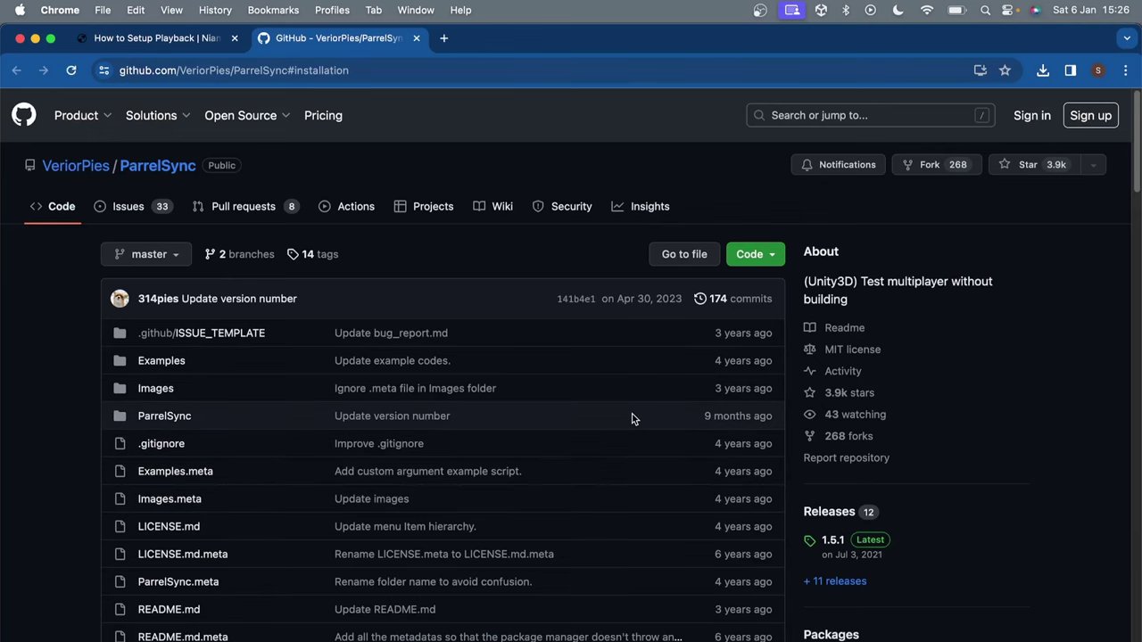
scroll(632, 414, "down", 10)
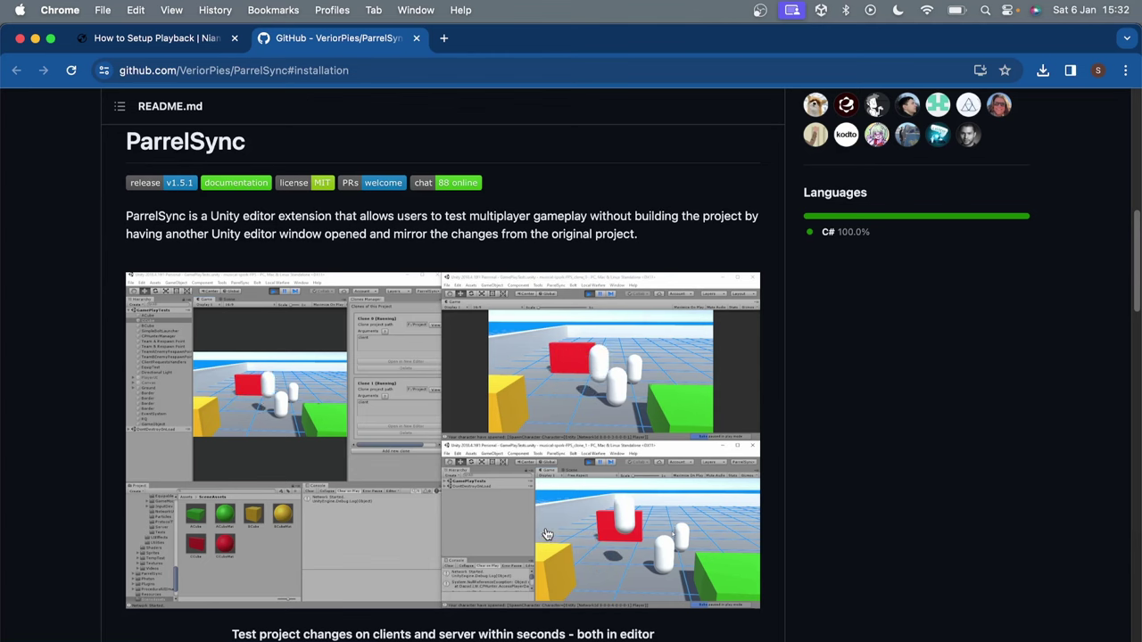
scroll(548, 528, "down", 4)
scroll(546, 529, "down", 6)
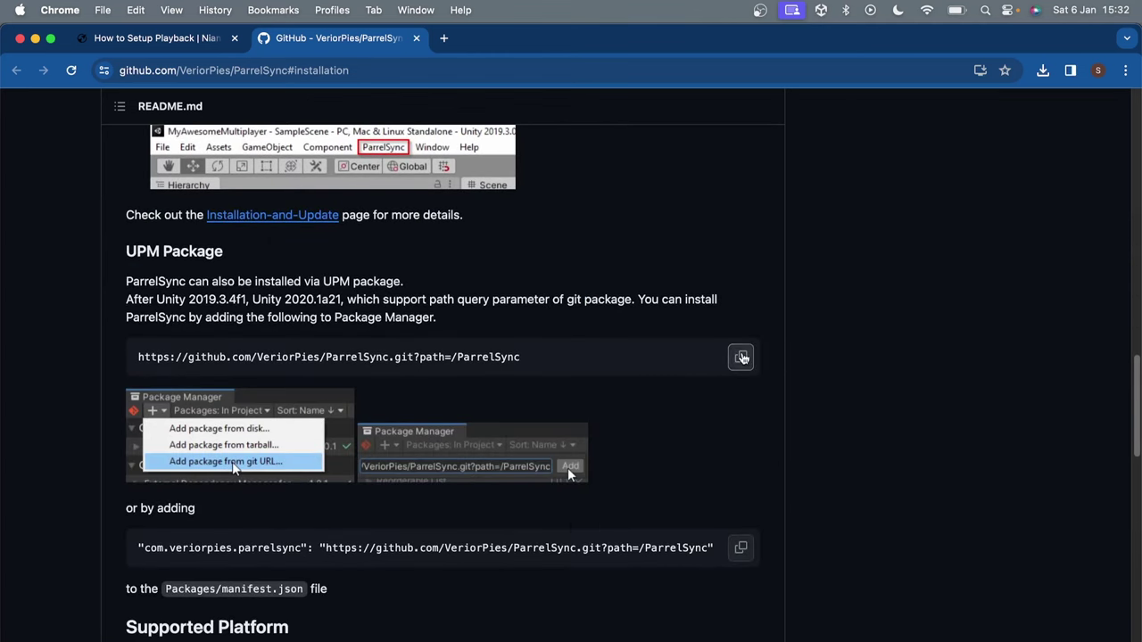
left_click(742, 357)
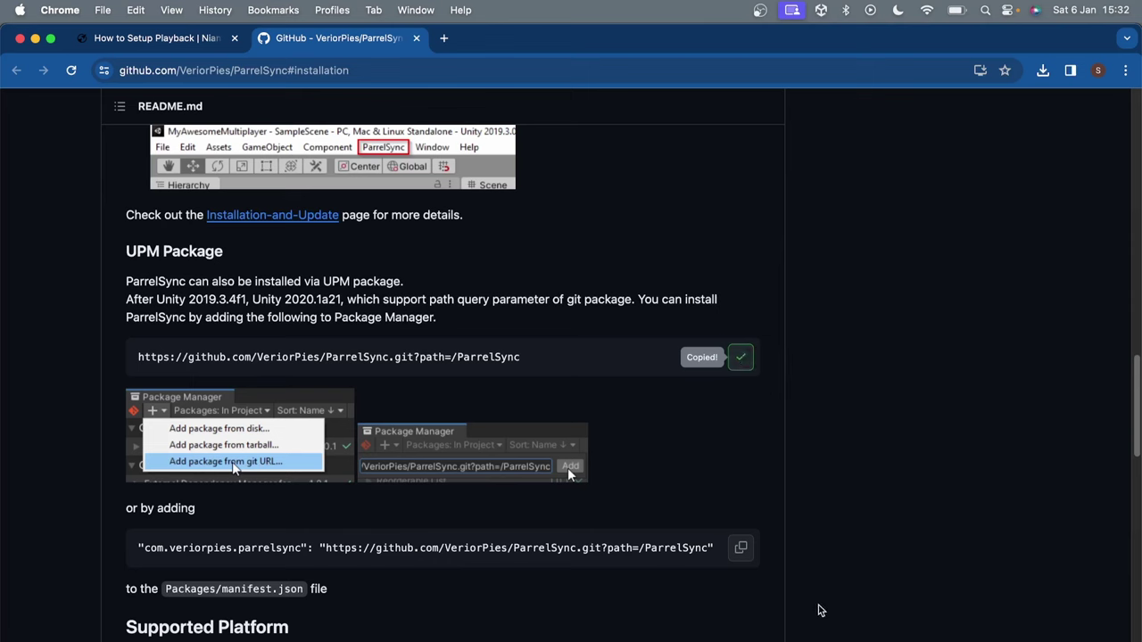
left_click(851, 616)
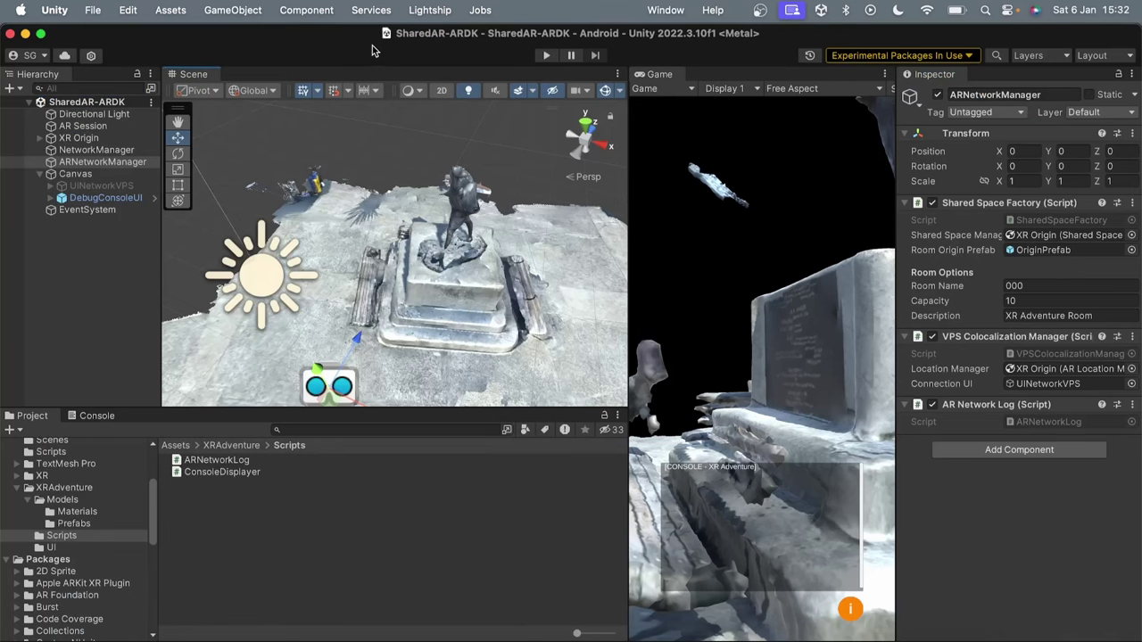
left_click(674, 11)
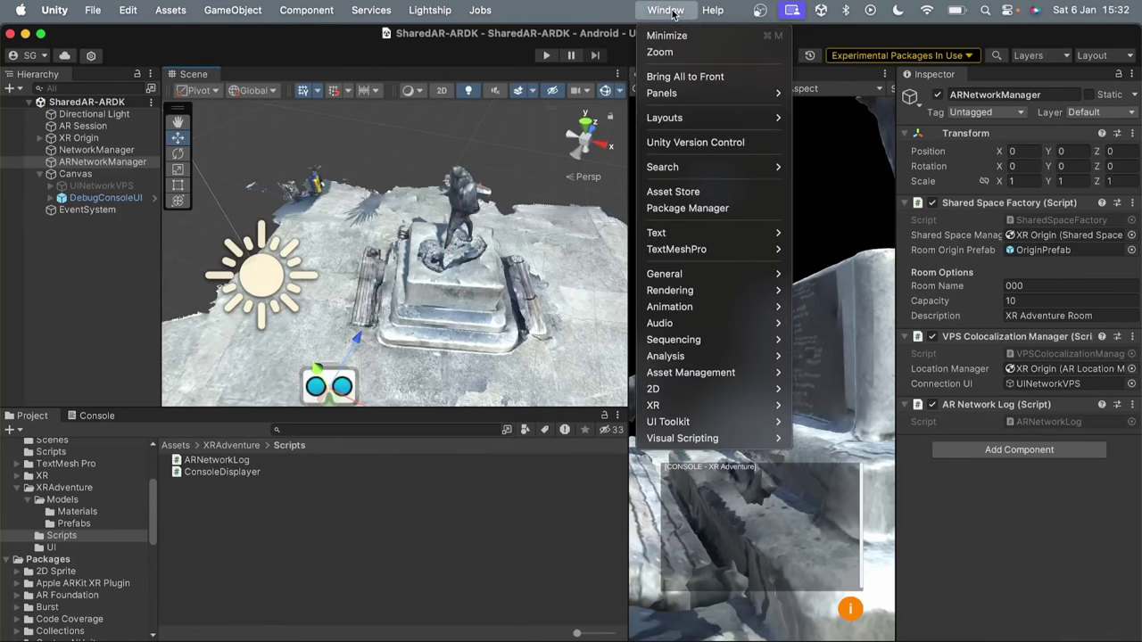
left_click(693, 214)
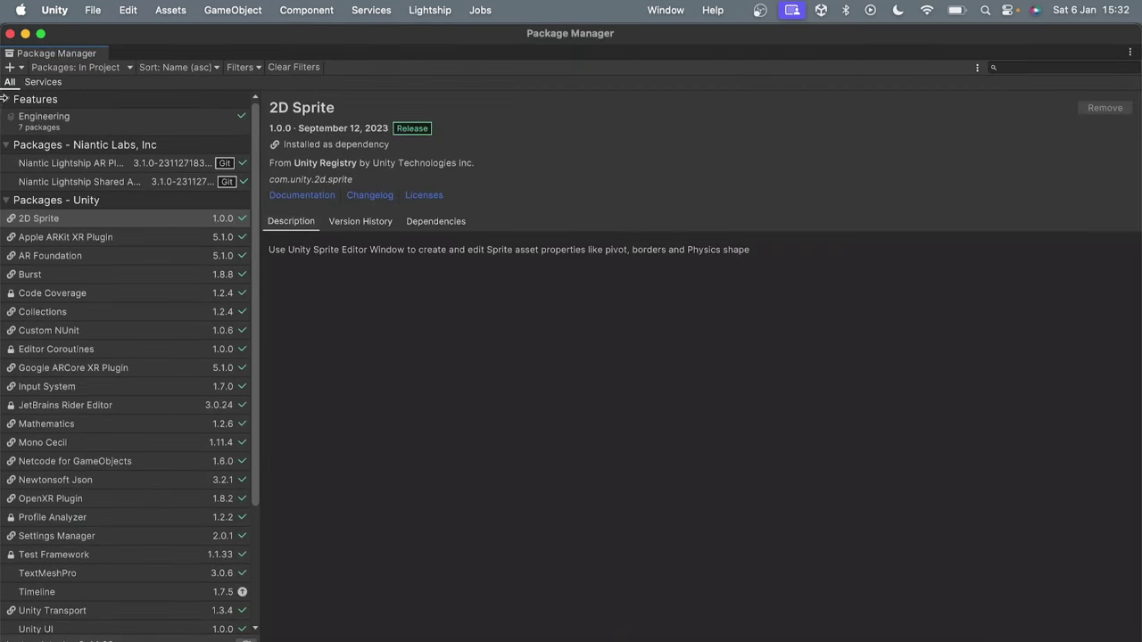
left_click(13, 69)
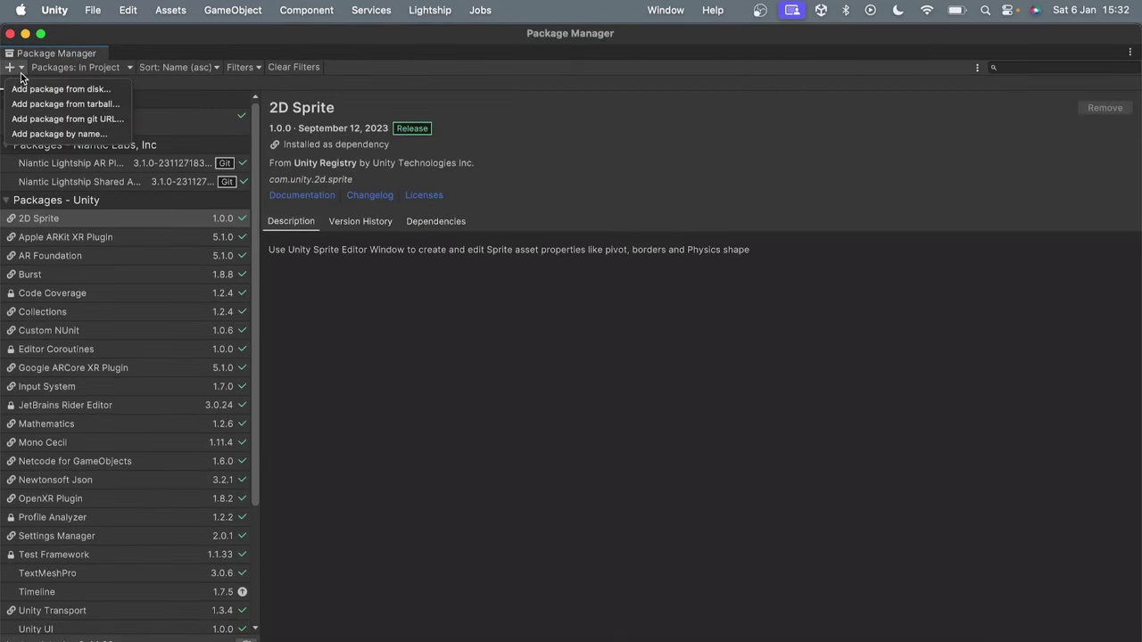
left_click(51, 120)
key("super+v")
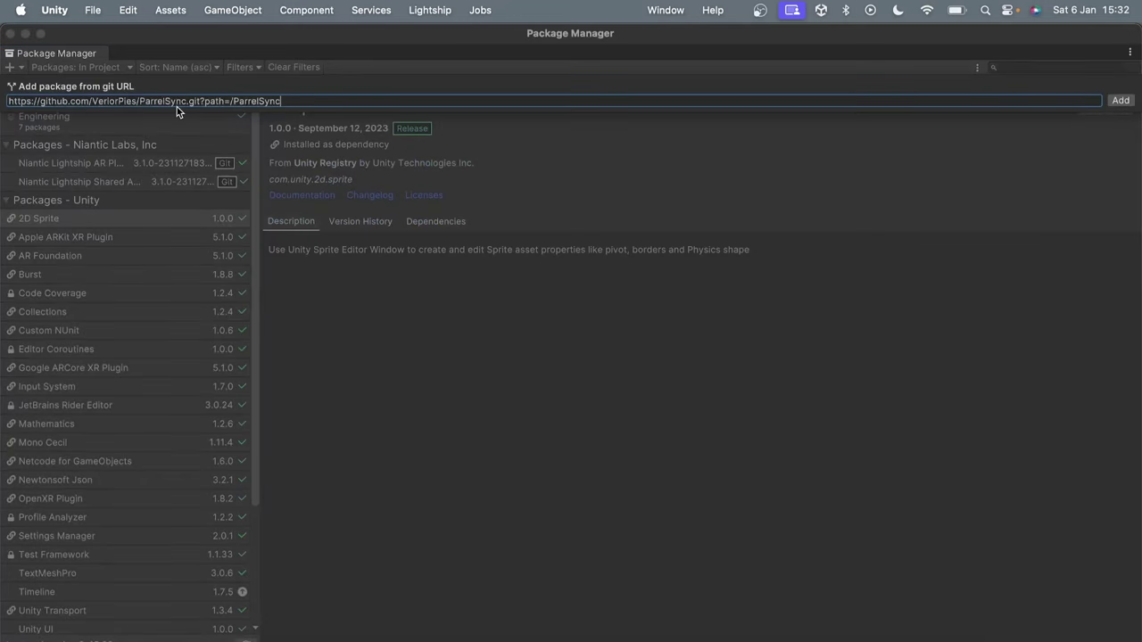
left_click(1120, 101)
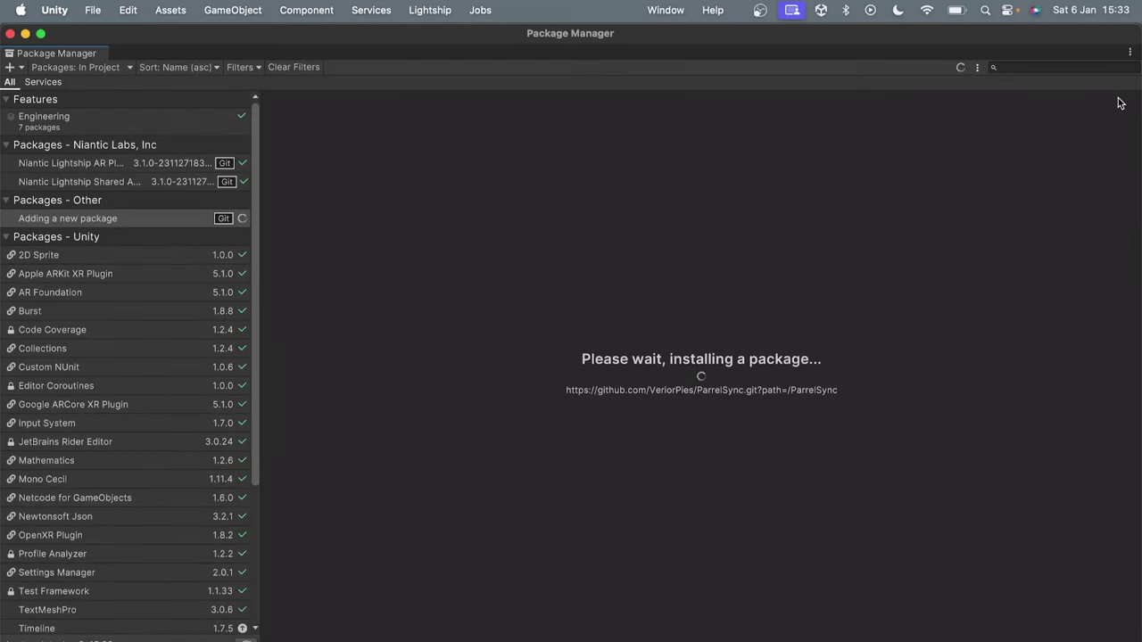
left_click(10, 34)
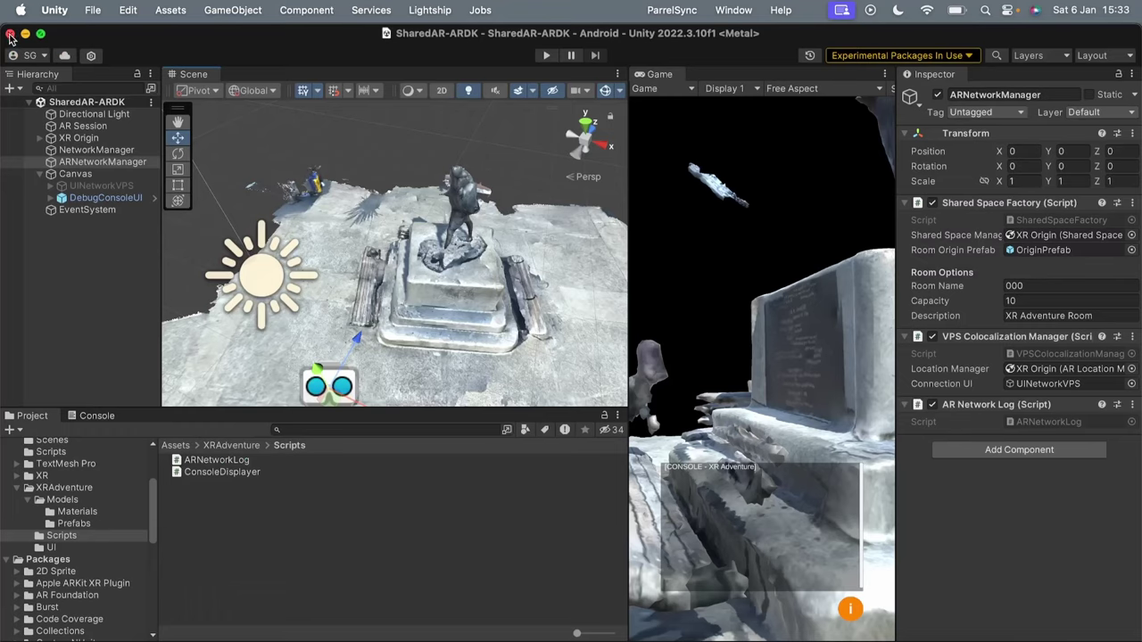
Open ParrelSync's Clones Manager and dock it beside the Inspector.
left_click(667, 10)
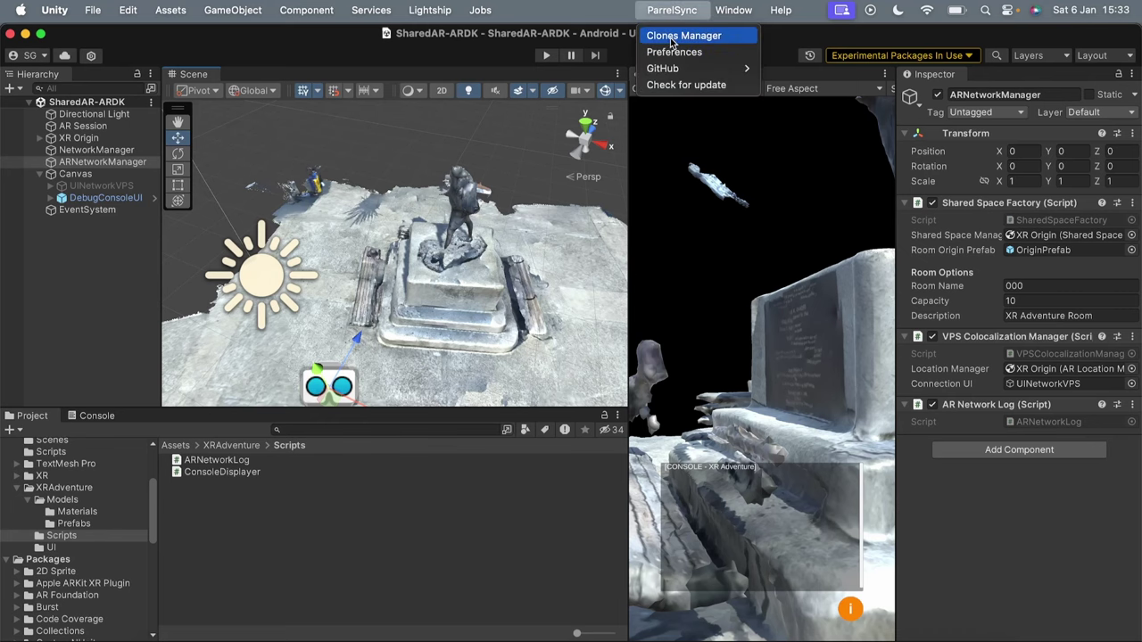
left_click(672, 35)
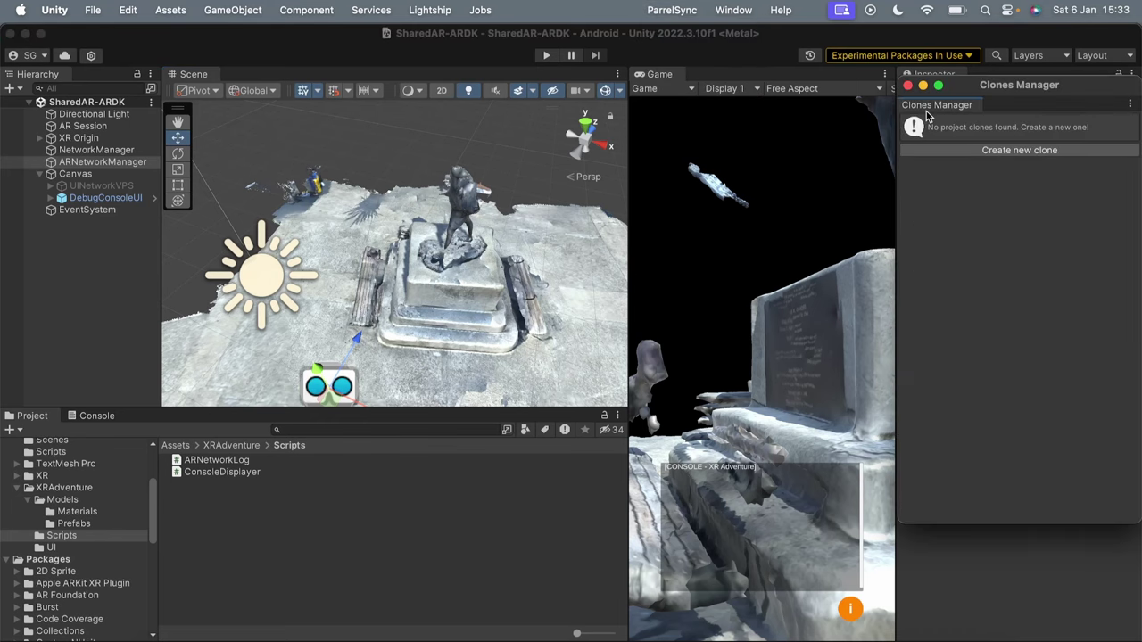
left_click_drag(937, 102, 1007, 78)
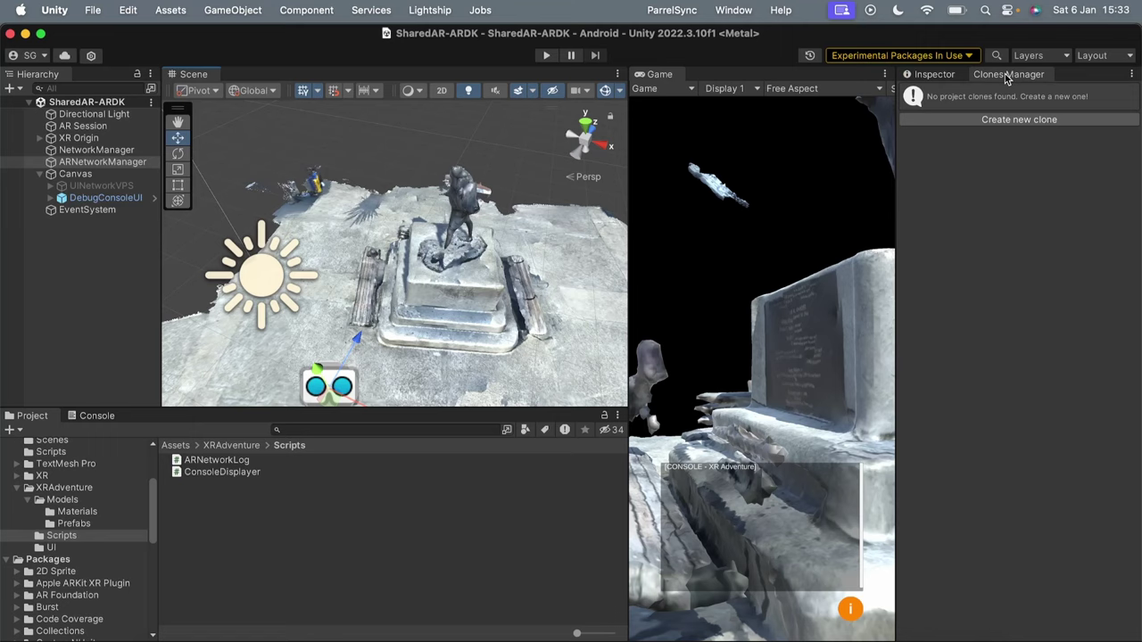
Create a clone of the project, open it in a new editor, and arrange its window alongside the original project's.
left_click(987, 121)
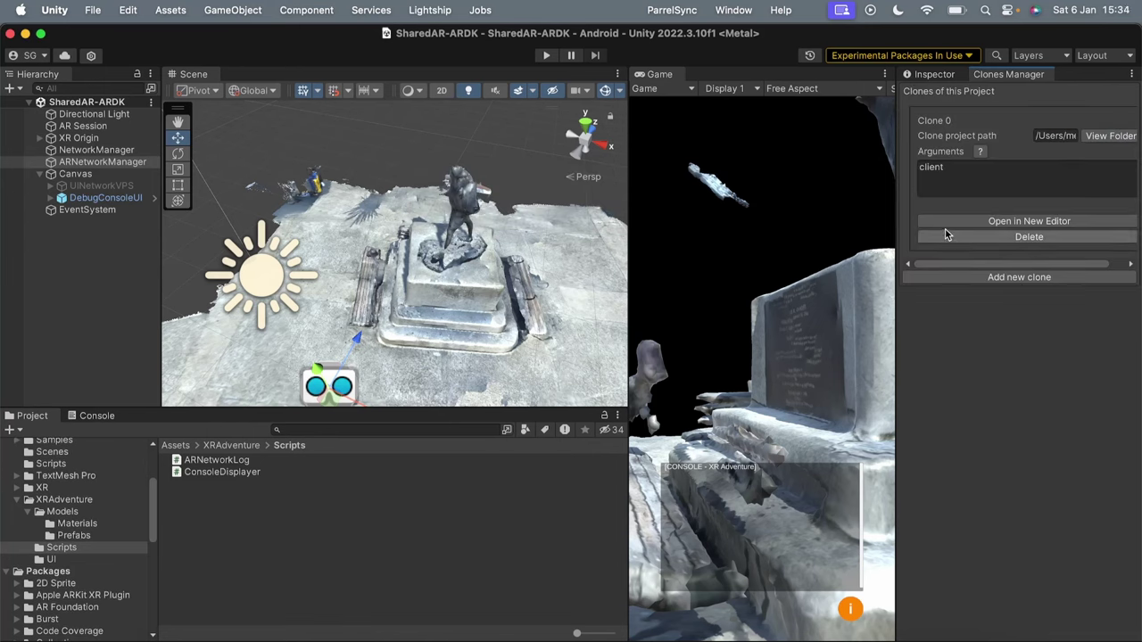
left_click(1004, 224)
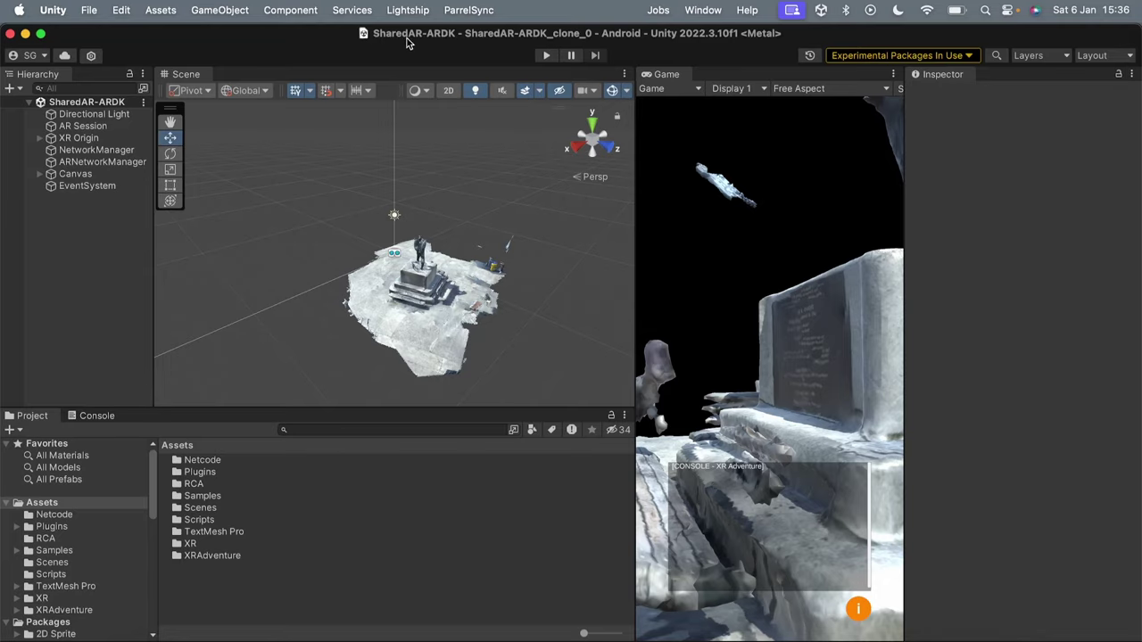
mouse_move(406, 34)
left_mouse_down()
mouse_move(1028, 243)
mouse_move(1137, 218)
mouse_move(878, 164)
left_mouse_up()
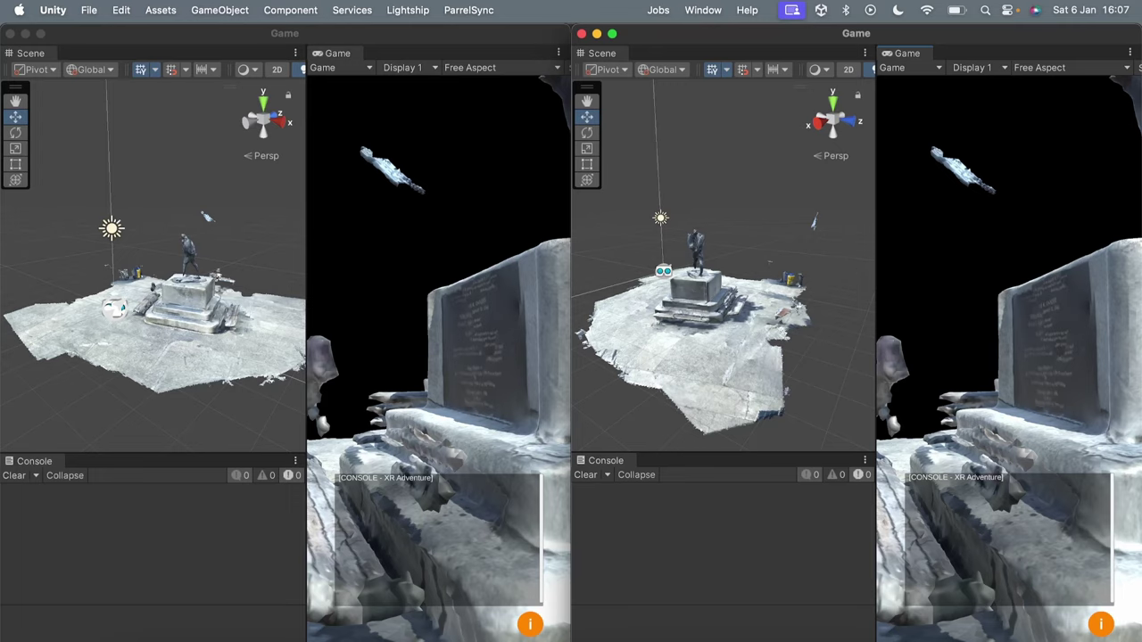
Run the scene in both editors, joining as host in the original project and as client in the clone.
left_click(384, 308)
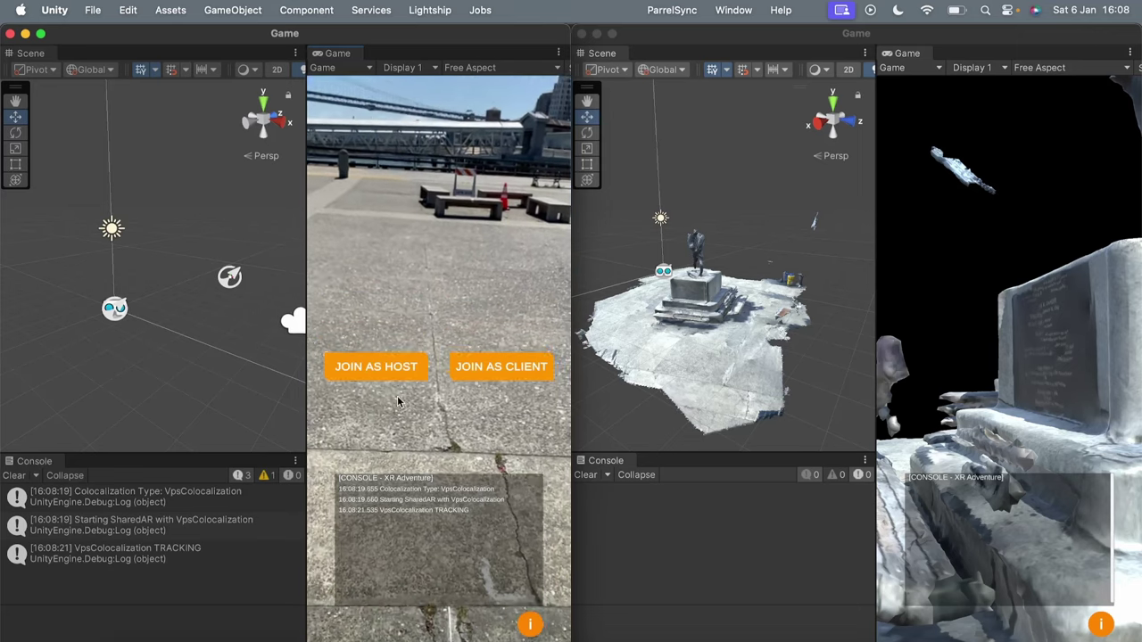
left_click(375, 367)
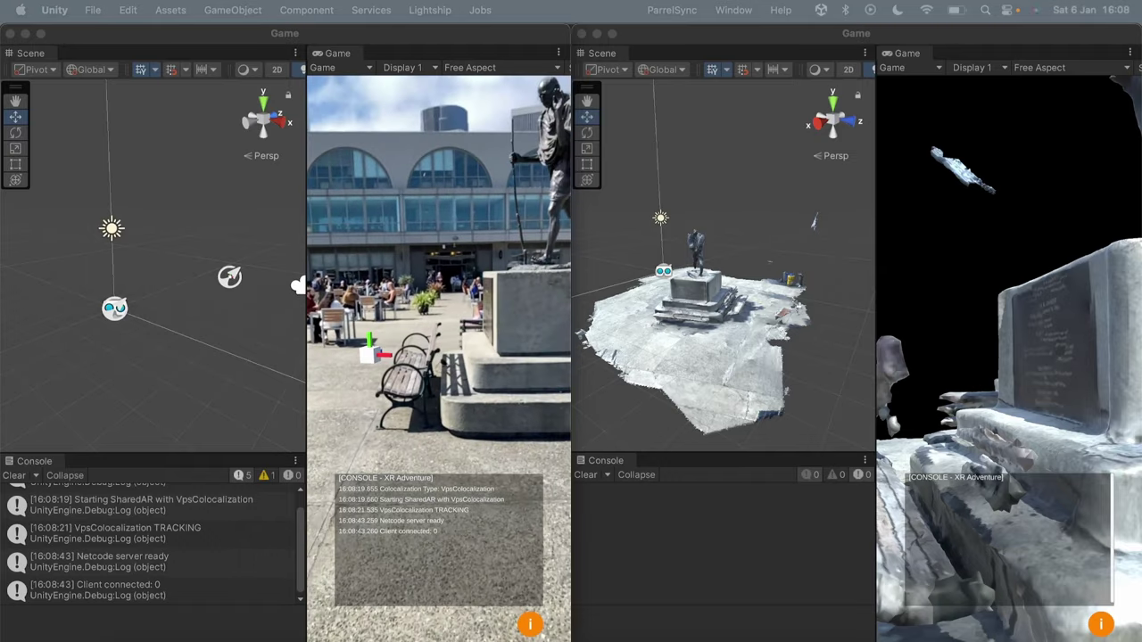
left_click(912, 536)
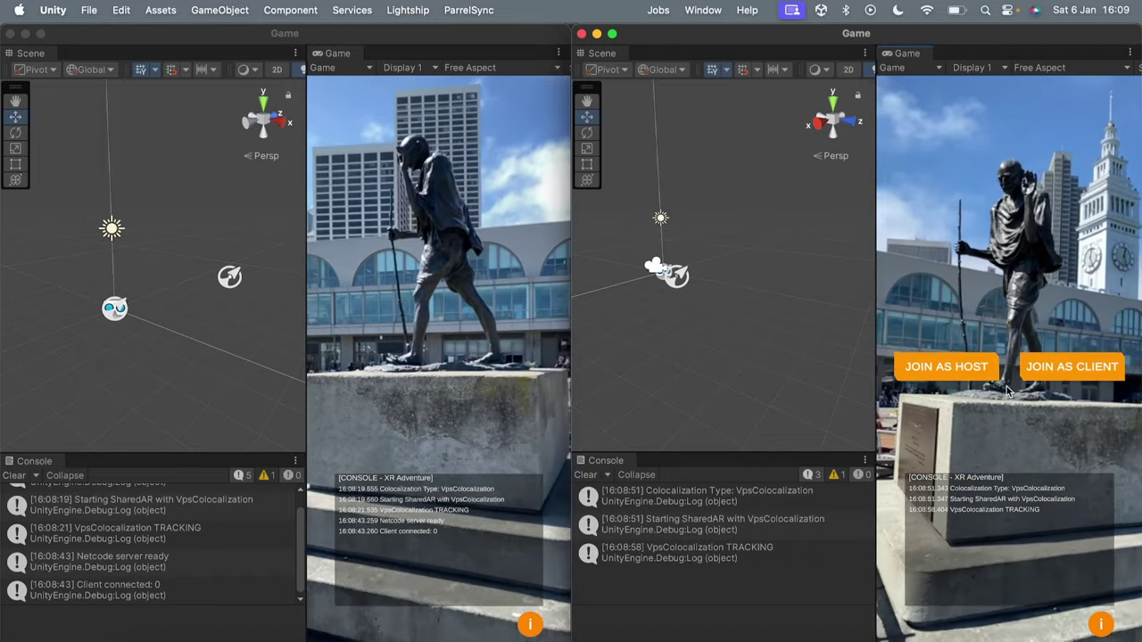
left_click(1057, 373)
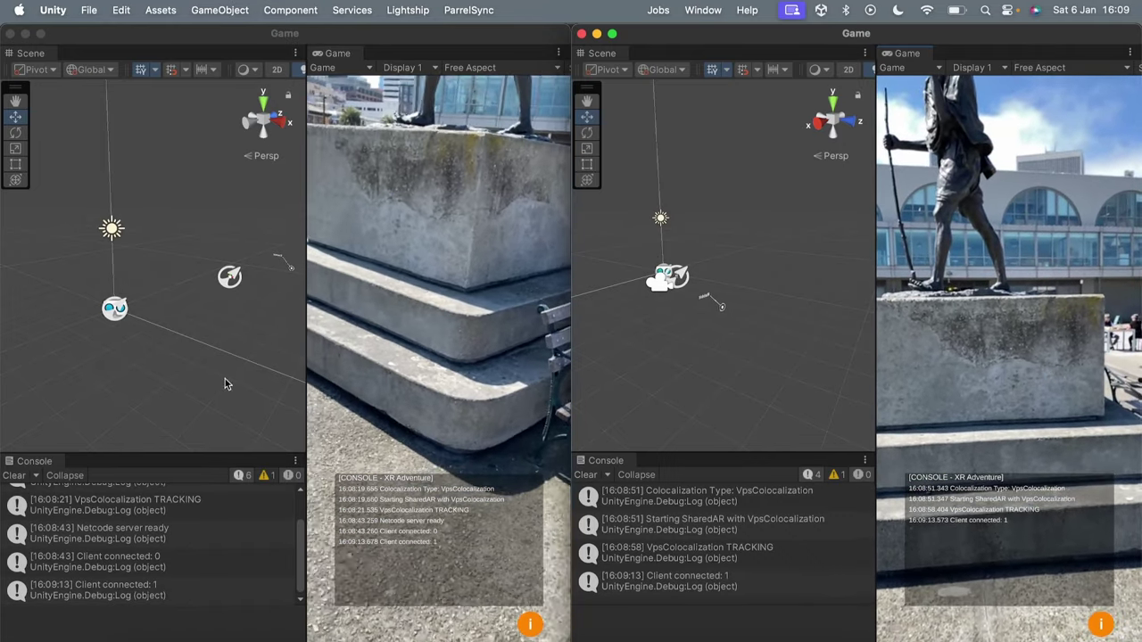
Examine the connected players' objects around the AR location in the host editor's Scene view.
scroll(197, 267, "up", 5)
left_click(178, 289)
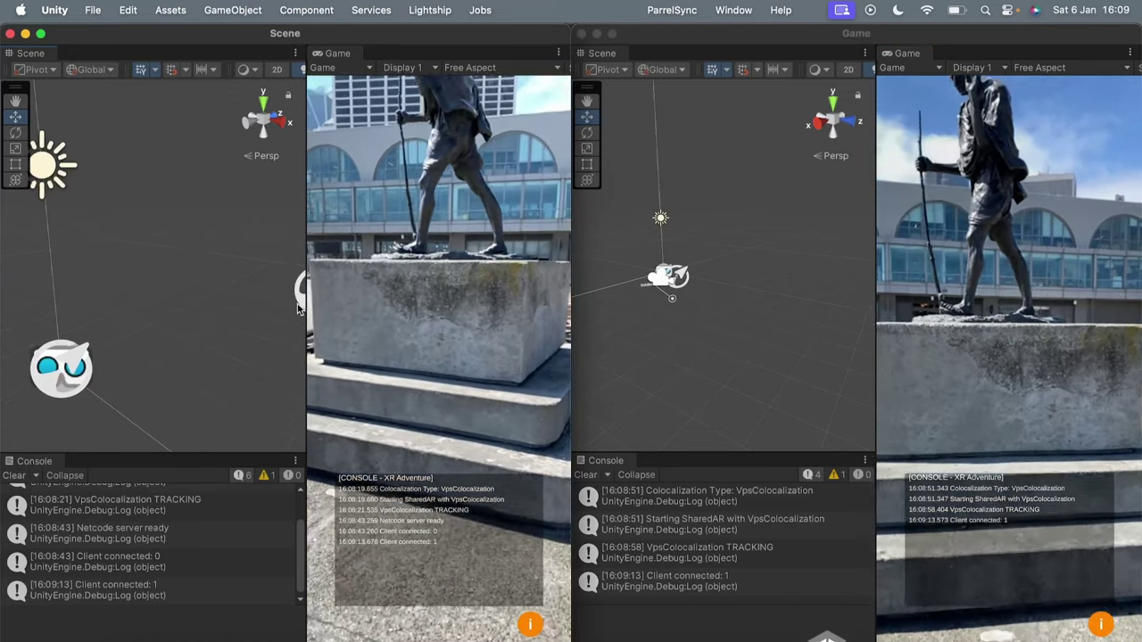
right_click_drag(177, 289, 123, 218)
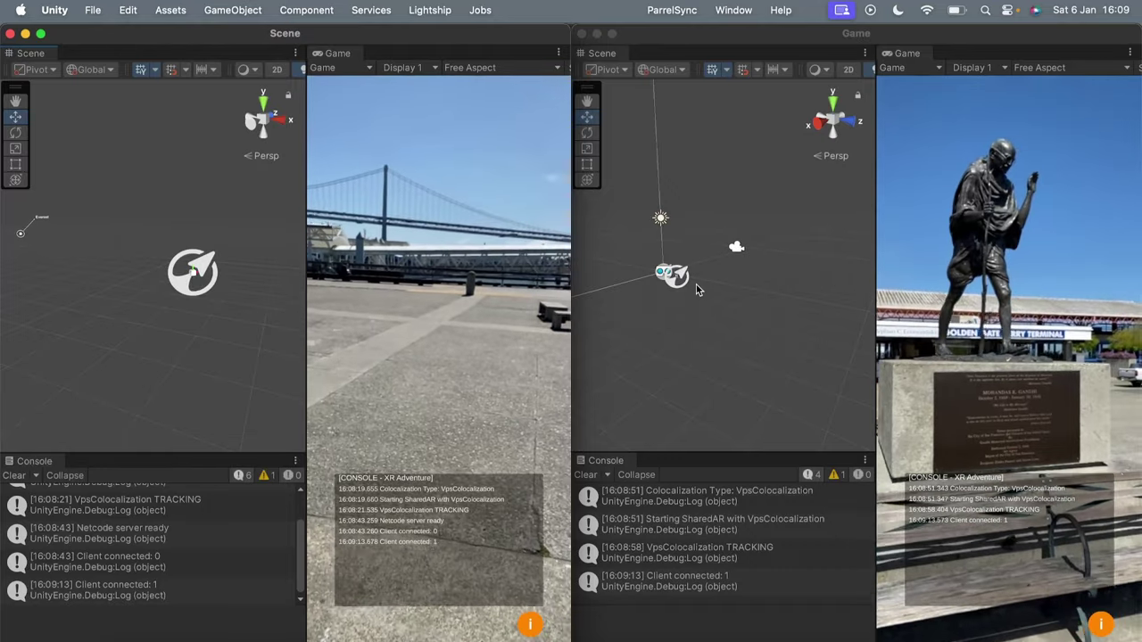
Examine the connected players' objects around the AR location in the clone editor's Scene view.
left_click(697, 289)
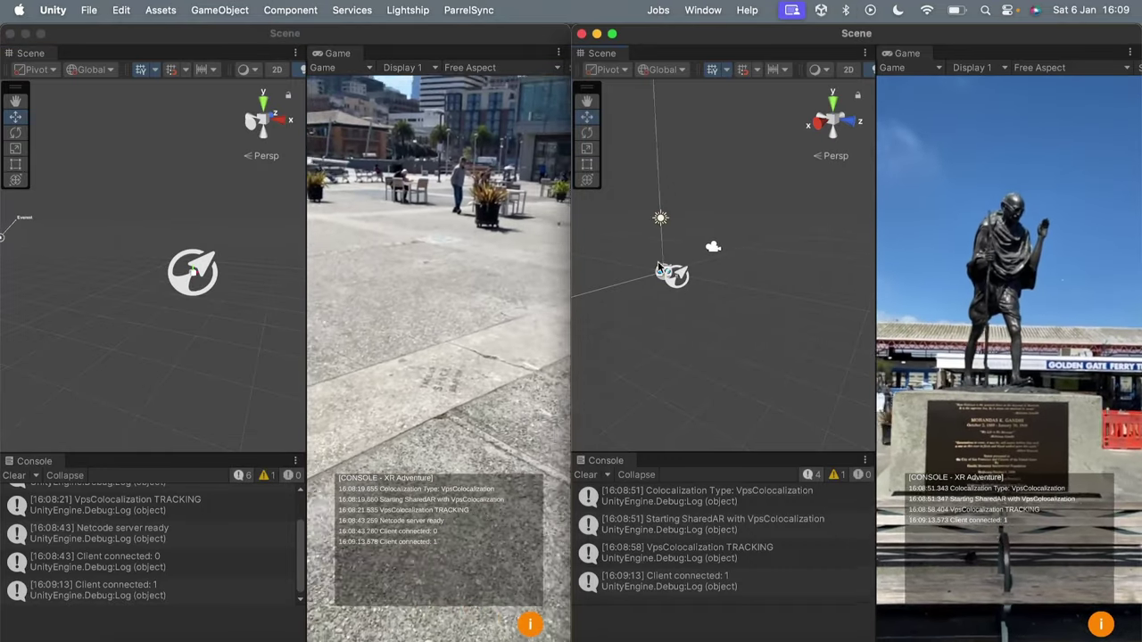
left_click(648, 260)
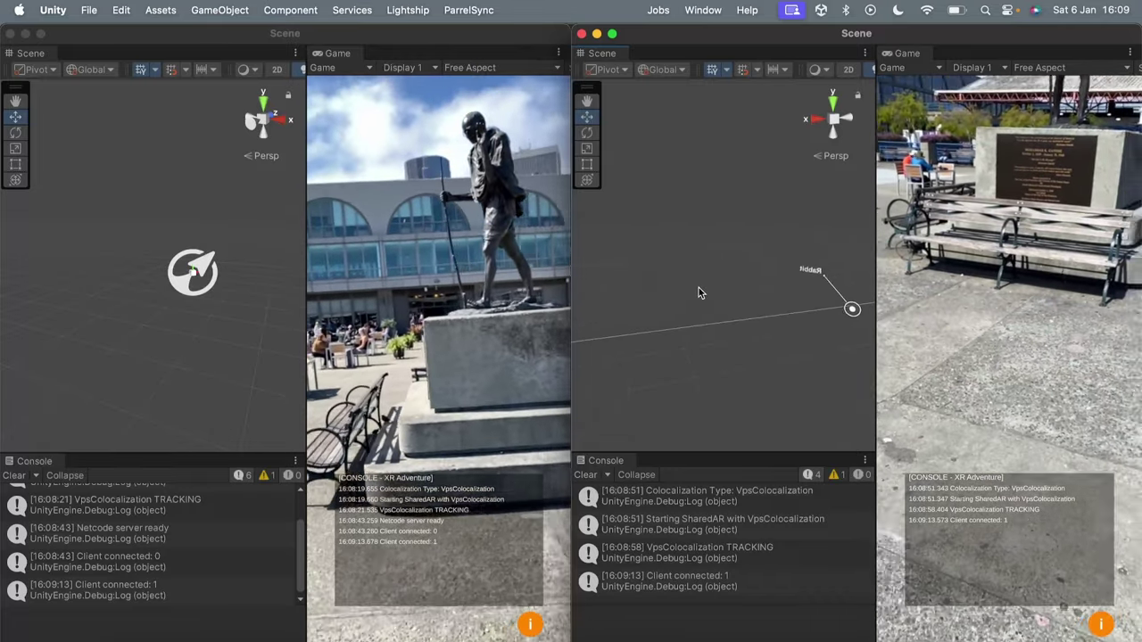
left_click_drag(699, 288, 745, 264, "alt")
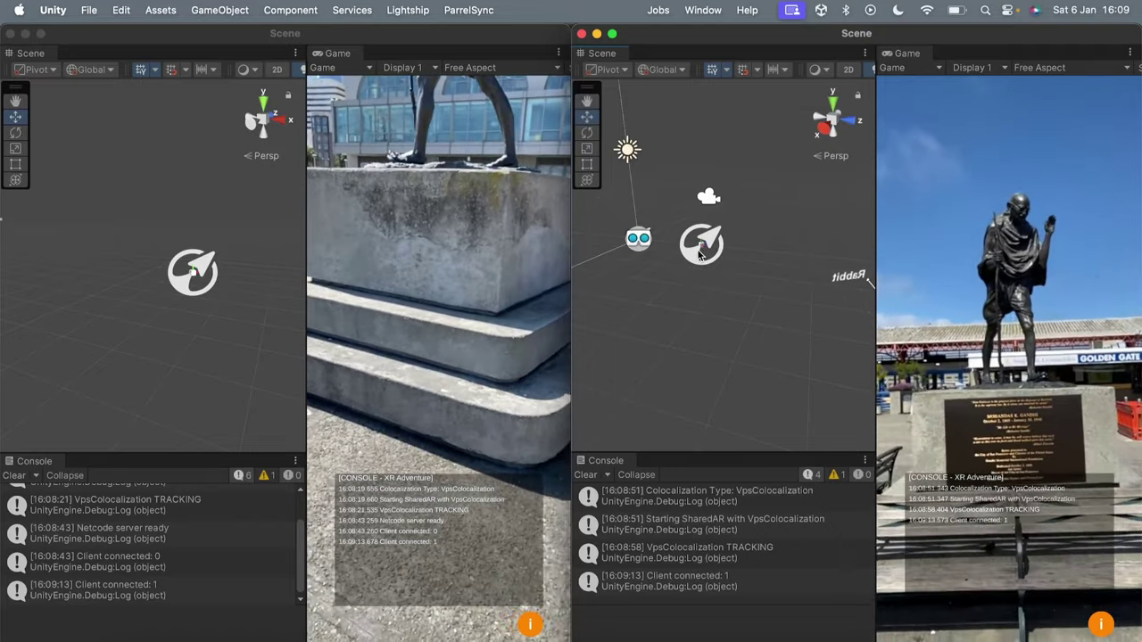
scroll(703, 255, "down", 3)
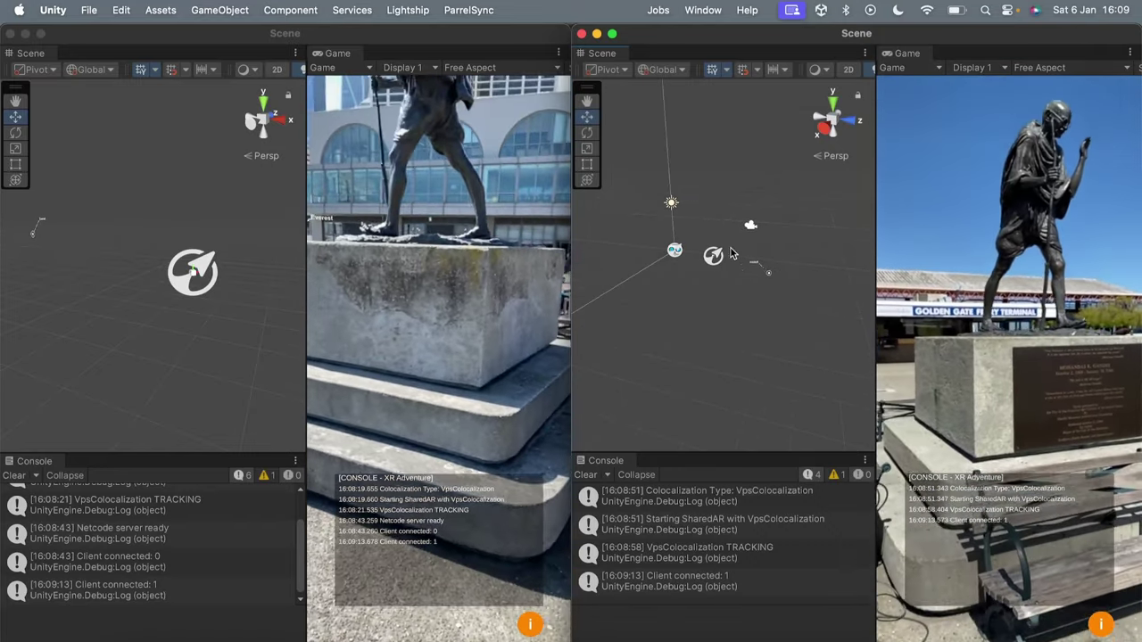
scroll(768, 266, "up", 3)
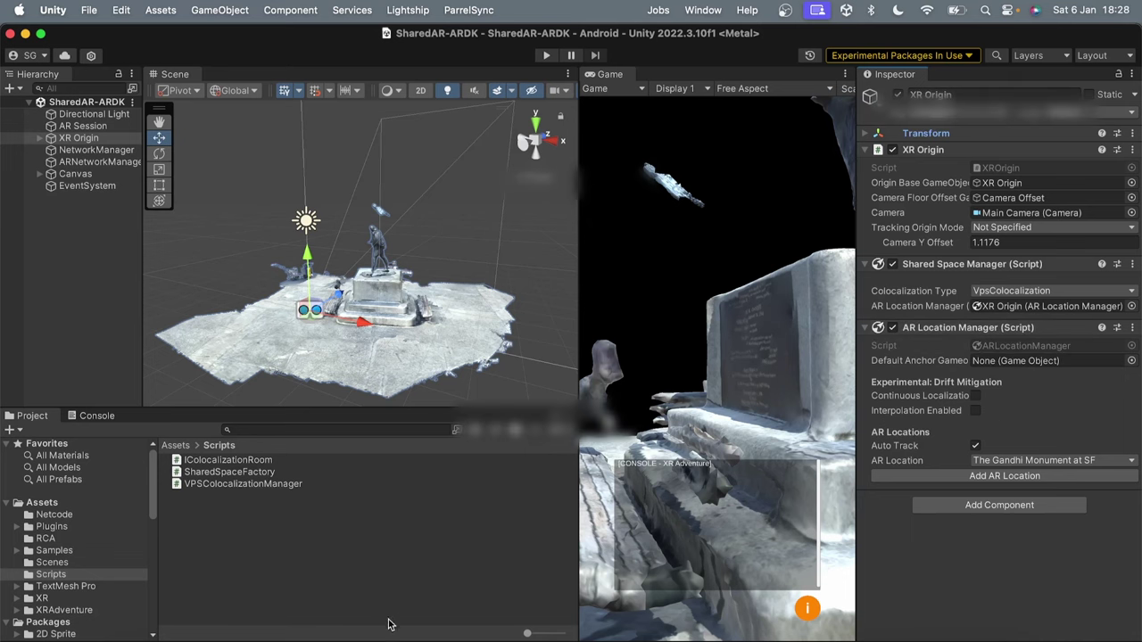
Switch to Lightship's Geospatial Browser in Safari, inspect the fountain's 3D scan, and download its mesh.
left_click(240, 638)
left_click_drag(741, 377, 867, 375)
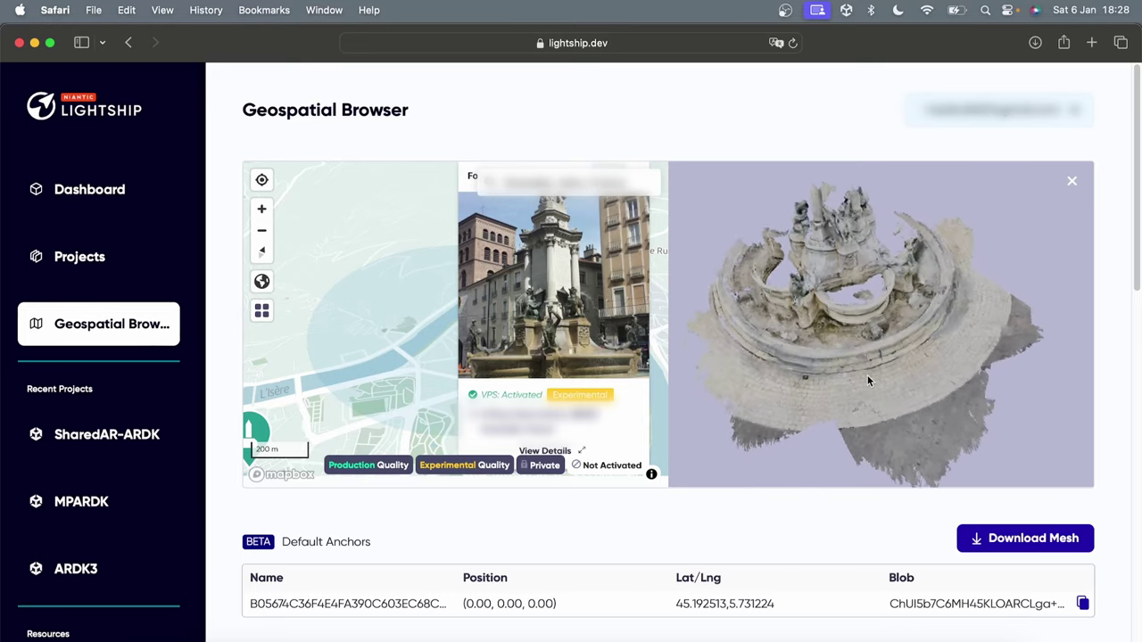
left_click(1011, 537)
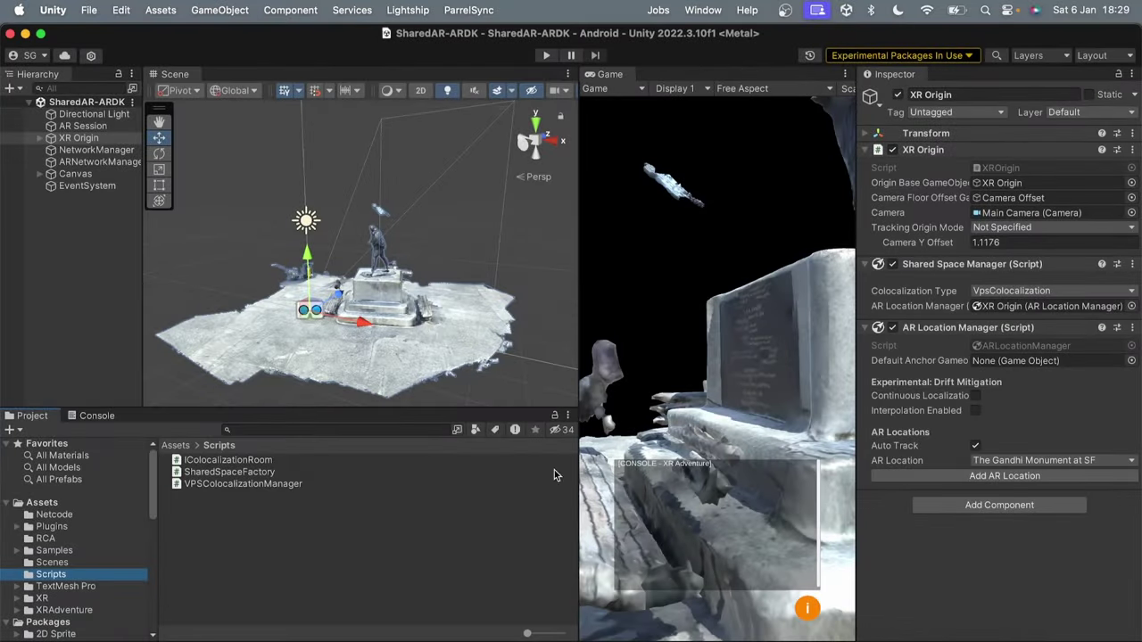
Import FontainePlaceNotreDame.zip from the XRAdventure folder into the project's RCA folder and select the Fontaine Place Notre Dame manifest.
left_click(195, 636)
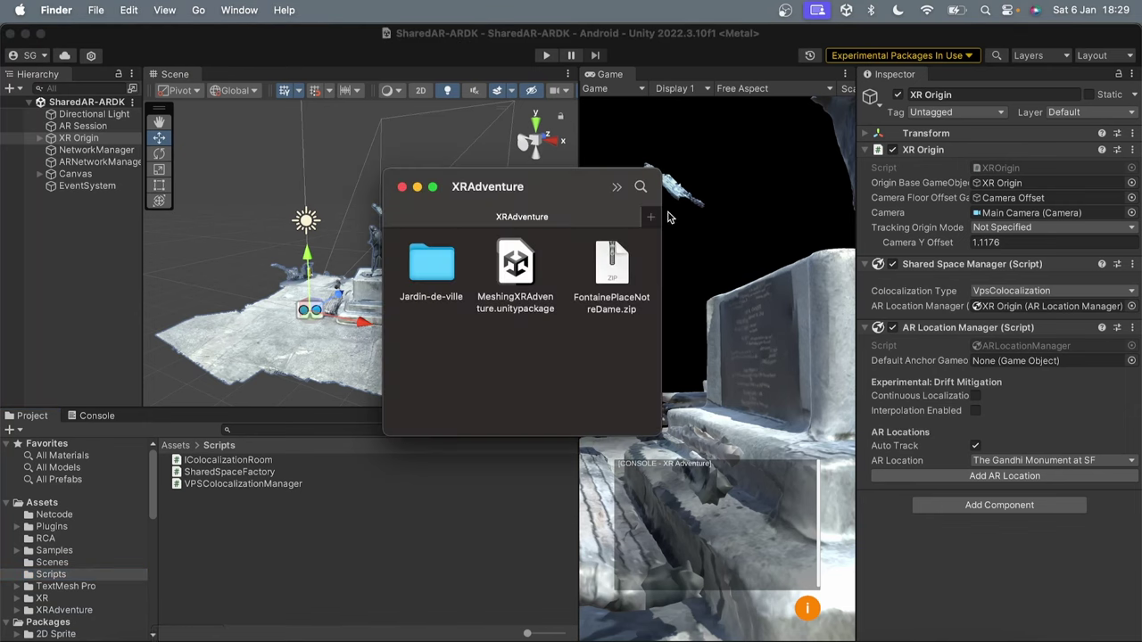
left_click_drag(607, 268, 45, 538)
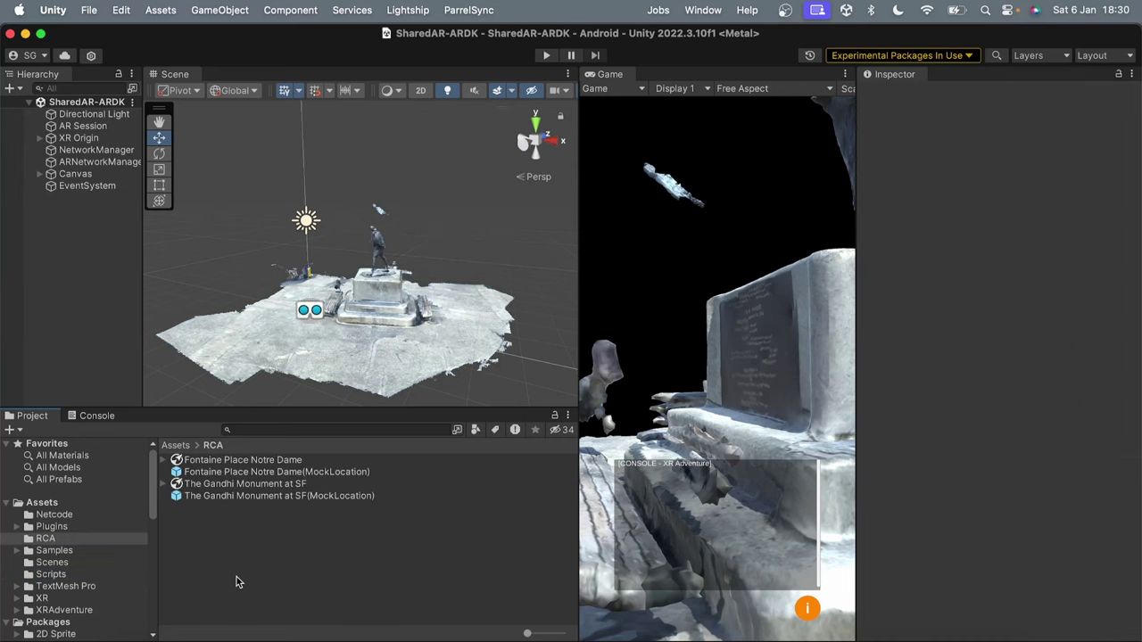
left_click(224, 464)
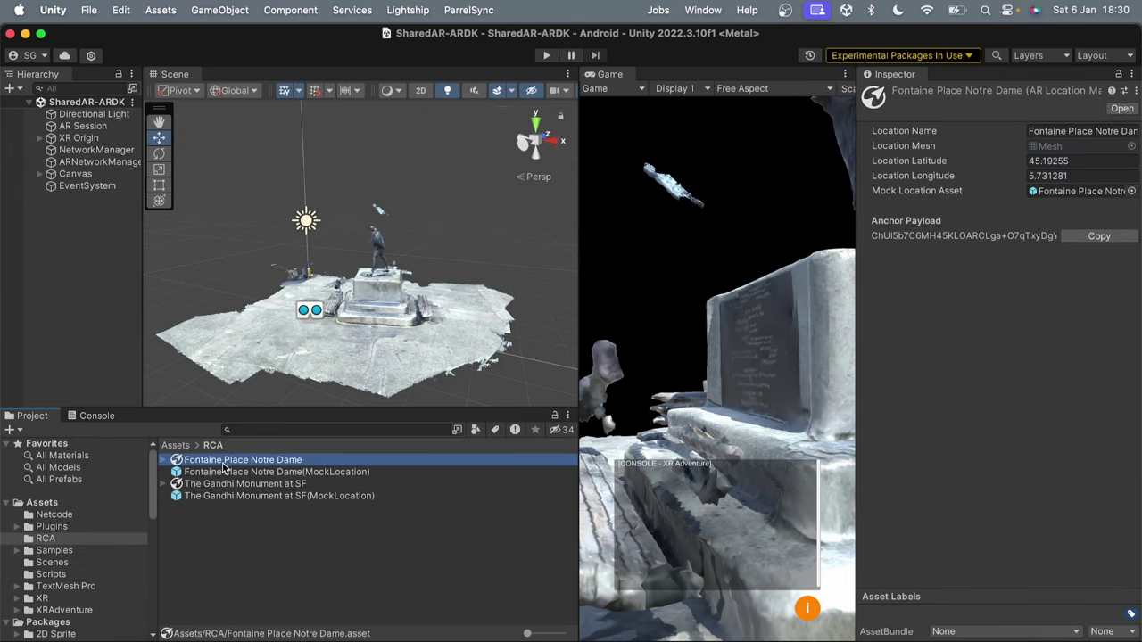
Assign Fontaine Place Notre Dame as the AR Location Manifest of the Gandhi Monument location under XR Origin, and inspect the fountain mesh.
left_click_drag(72, 207, 81, 166)
left_click_drag(144, 171, 192, 178)
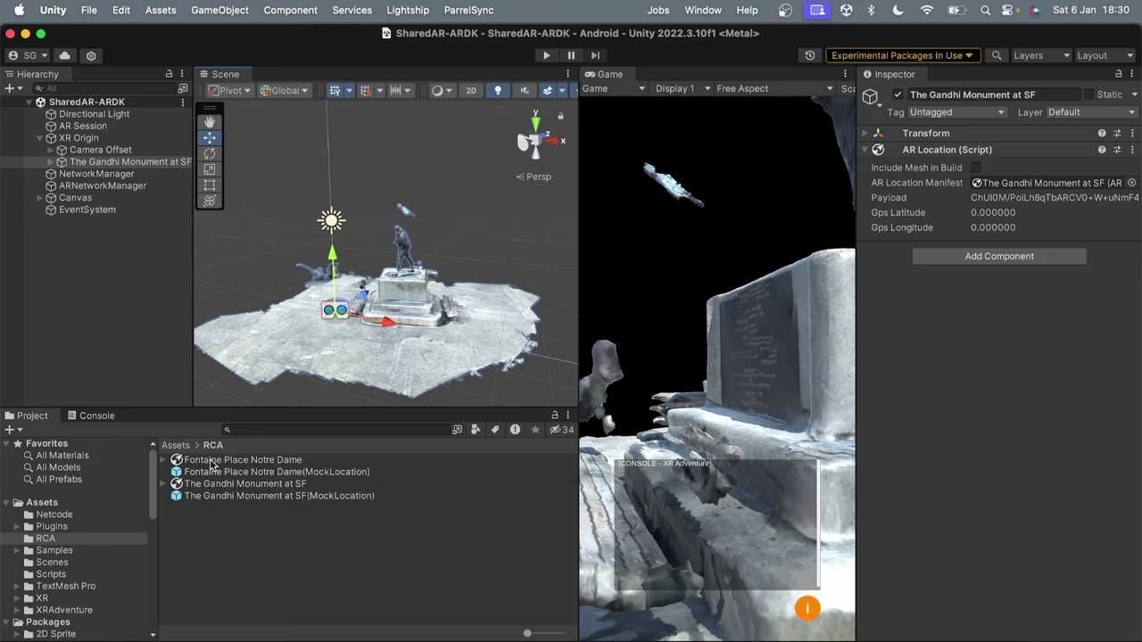
left_click_drag(212, 464, 1044, 183)
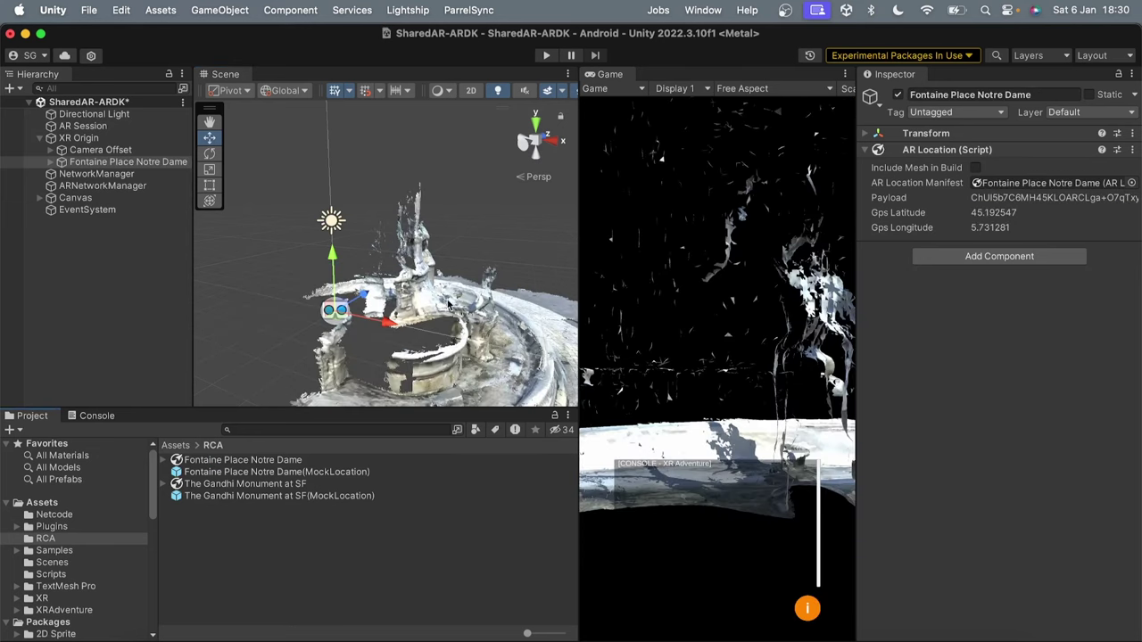
left_click_drag(448, 305, 356, 297, "alt")
scroll(473, 321, "up", 5)
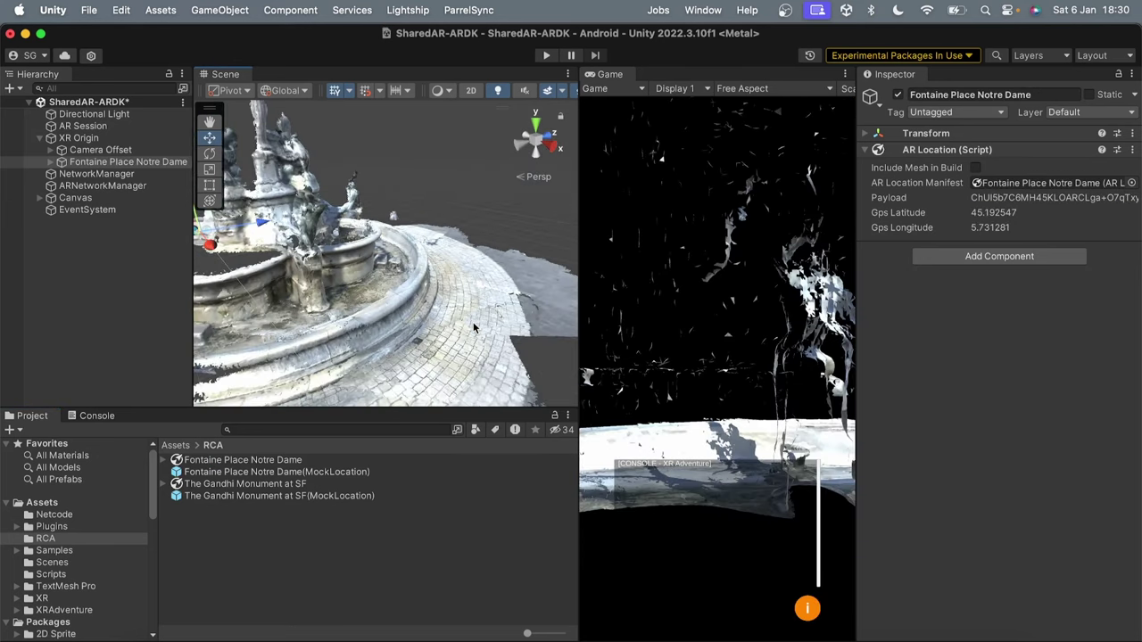
scroll(473, 327, "down", 5)
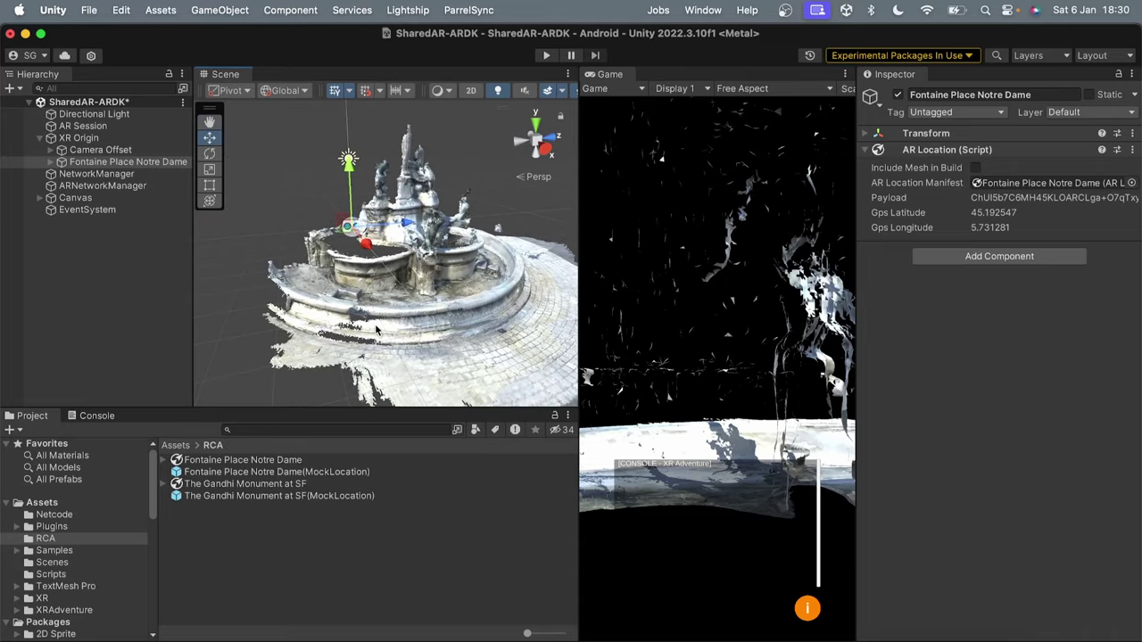